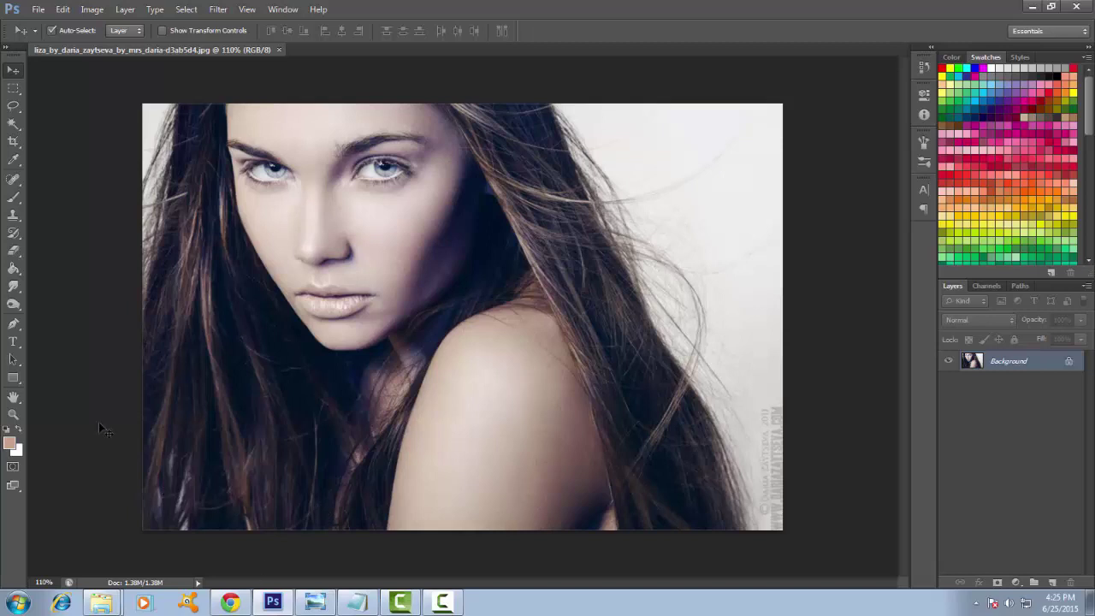
Step: Convert the locked Background into an editable Layer 0 and duplicate it
{"action": "double_click", "coordinate": [1012, 362]}
{"action": "left_click", "coordinate": [842, 152]}
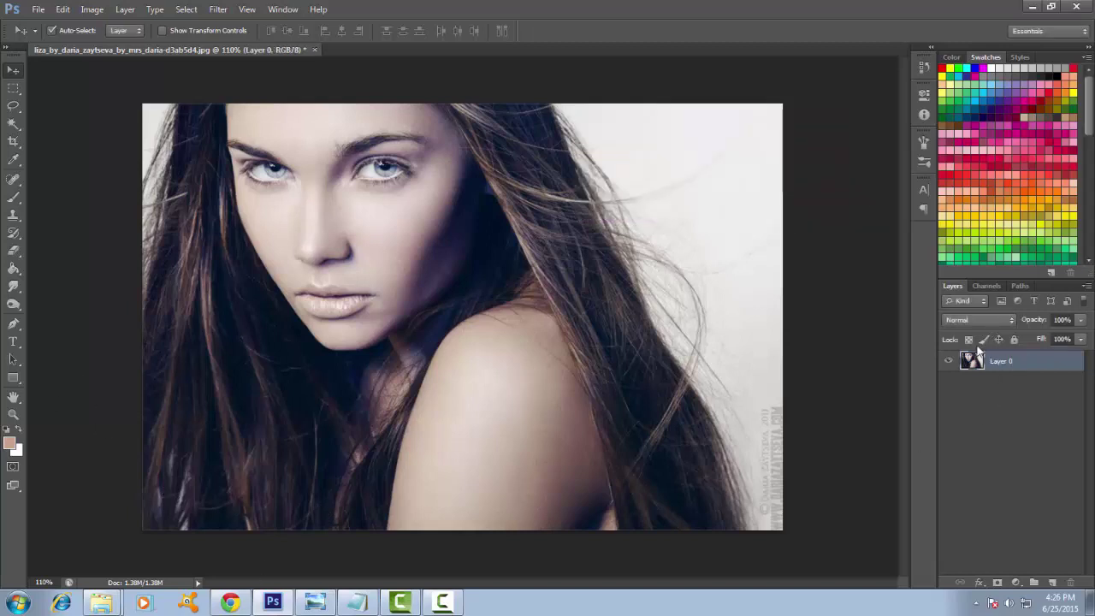
{"action": "key", "text": "ctrl+j"}
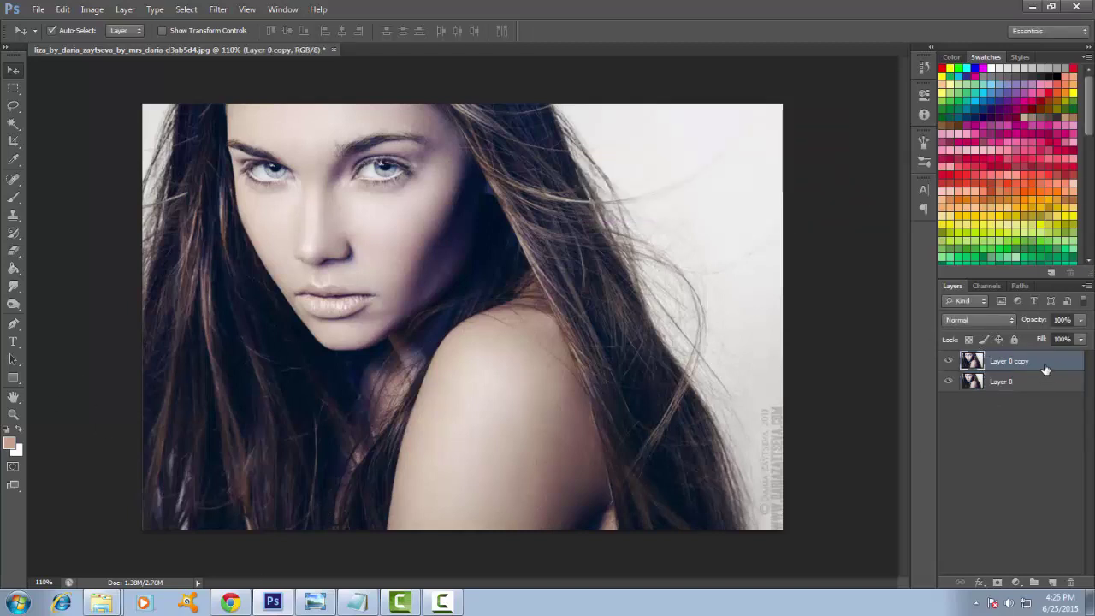
Step: Set the foreground colour to bright pink fb4f94
{"action": "left_click", "coordinate": [12, 444]}
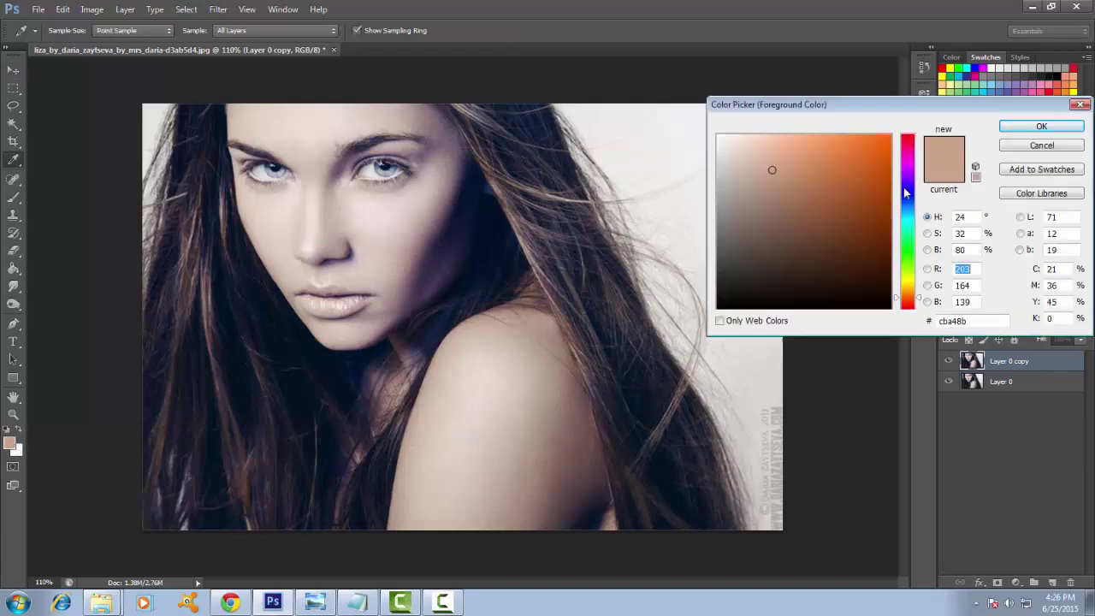
{"action": "left_click", "coordinate": [910, 161]}
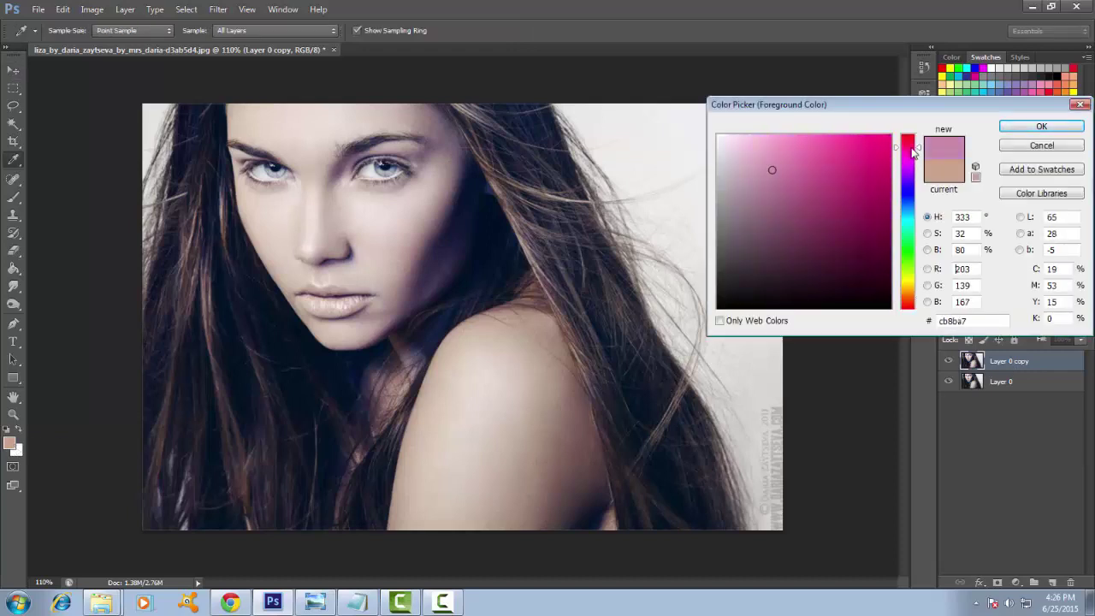
{"action": "left_click_drag", "start_coordinate": [913, 152], "coordinate": [911, 146]}
{"action": "mouse_move", "coordinate": [772, 171]}
{"action": "left_mouse_down"}
{"action": "mouse_move", "coordinate": [837, 137]}
{"action": "mouse_move", "coordinate": [839, 150]}
{"action": "left_mouse_up"}
{"action": "left_click", "coordinate": [1040, 127]}
Step: On a new Layer 1, paint a soft pink stroke along the top-left hair edge
{"action": "key", "text": "v"}
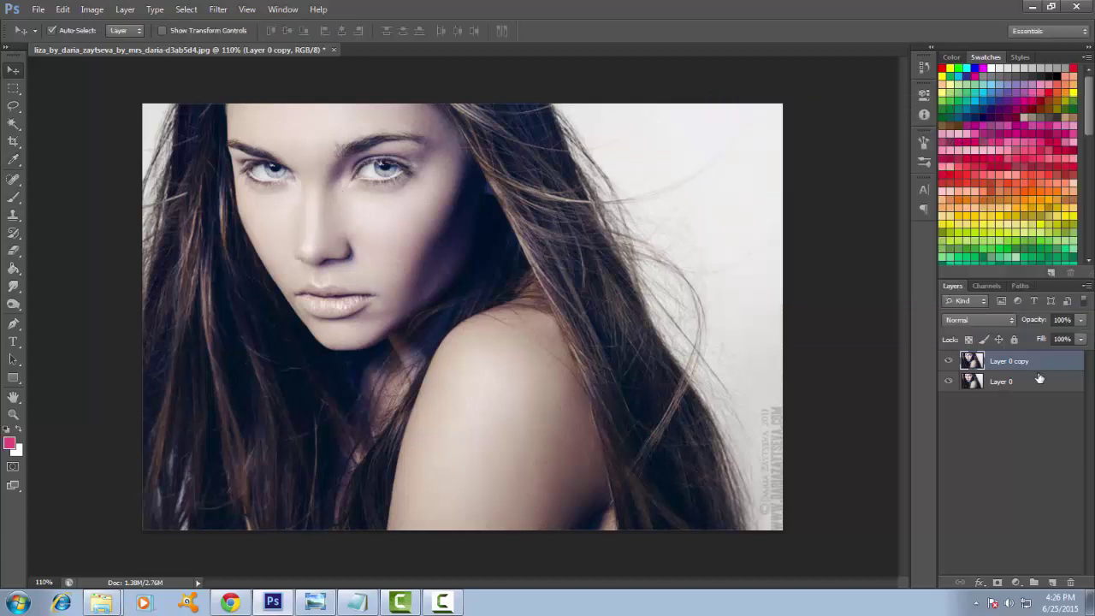
{"action": "left_click", "coordinate": [1053, 582]}
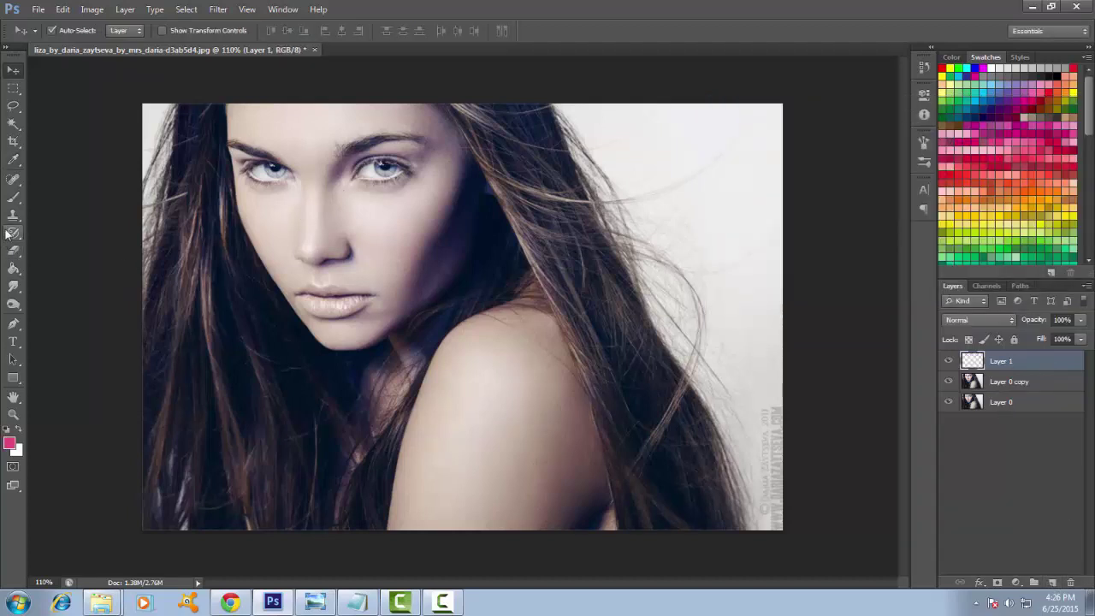
{"action": "left_click_drag", "start_coordinate": [13, 197], "coordinate": [65, 201]}
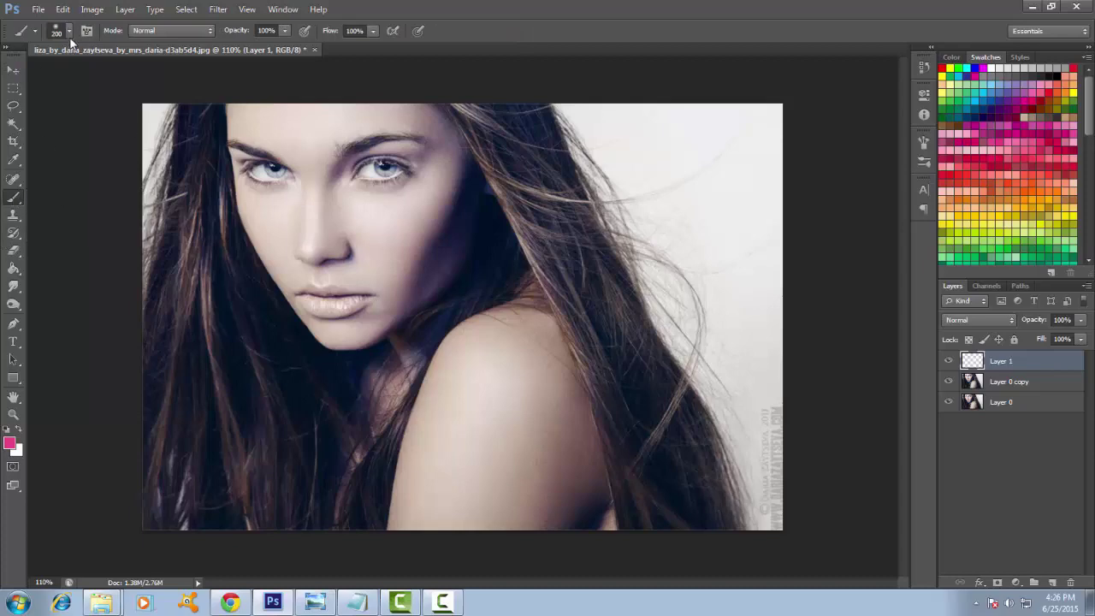
{"action": "left_click", "coordinate": [68, 30]}
{"action": "double_click", "coordinate": [75, 138]}
{"action": "key", "text": "bracketleft"}
{"action": "key", "text": "bracketleft"}
{"action": "key", "text": "bracketleft"}
{"action": "mouse_move", "coordinate": [177, 97]}
{"action": "left_mouse_down"}
{"action": "mouse_move", "coordinate": [83, 313]}
{"action": "mouse_move", "coordinate": [142, 146]}
{"action": "left_mouse_up"}
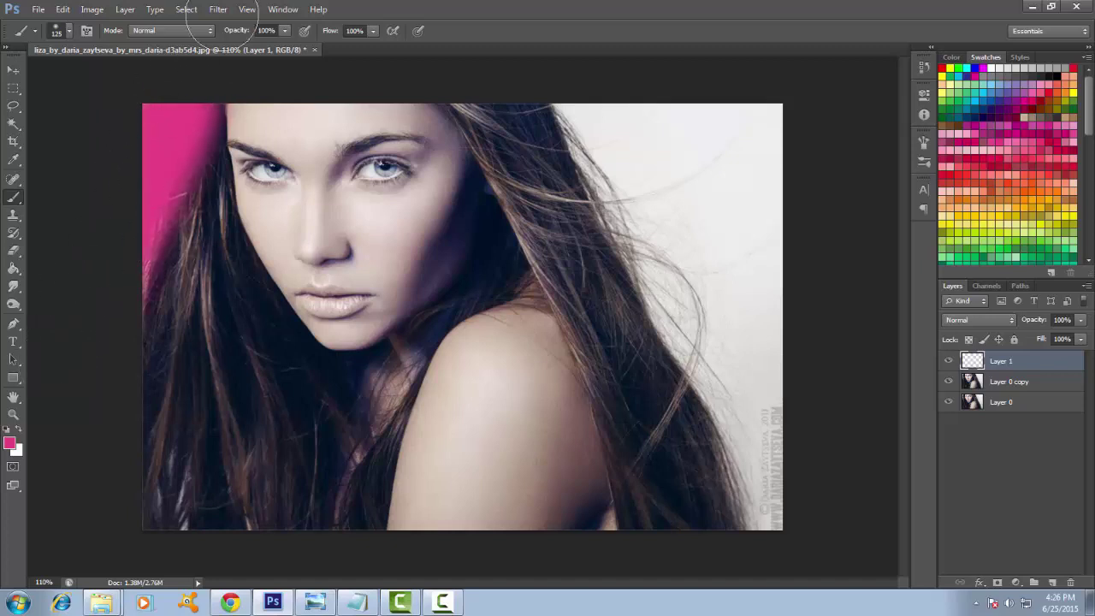
Step: Set Layer 1 to Lighten, Gaussian-blur it about 23.7 pixels, and lower opacity to 82%
{"action": "left_click", "coordinate": [1001, 322]}
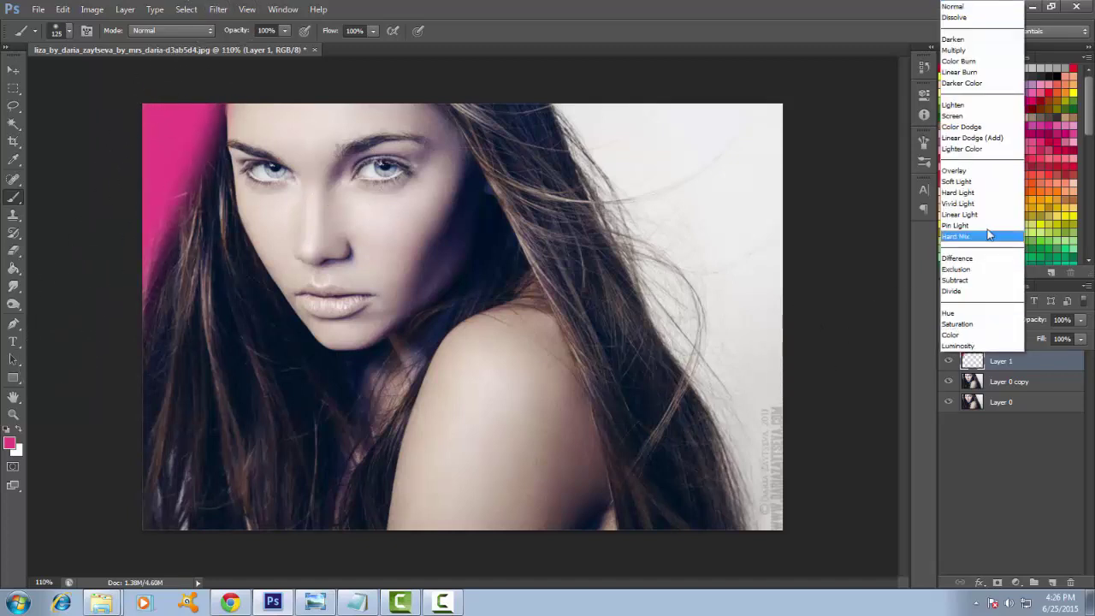
{"action": "left_click", "coordinate": [986, 106]}
{"action": "left_click", "coordinate": [218, 9]}
{"action": "mouse_move", "coordinate": [224, 147]}
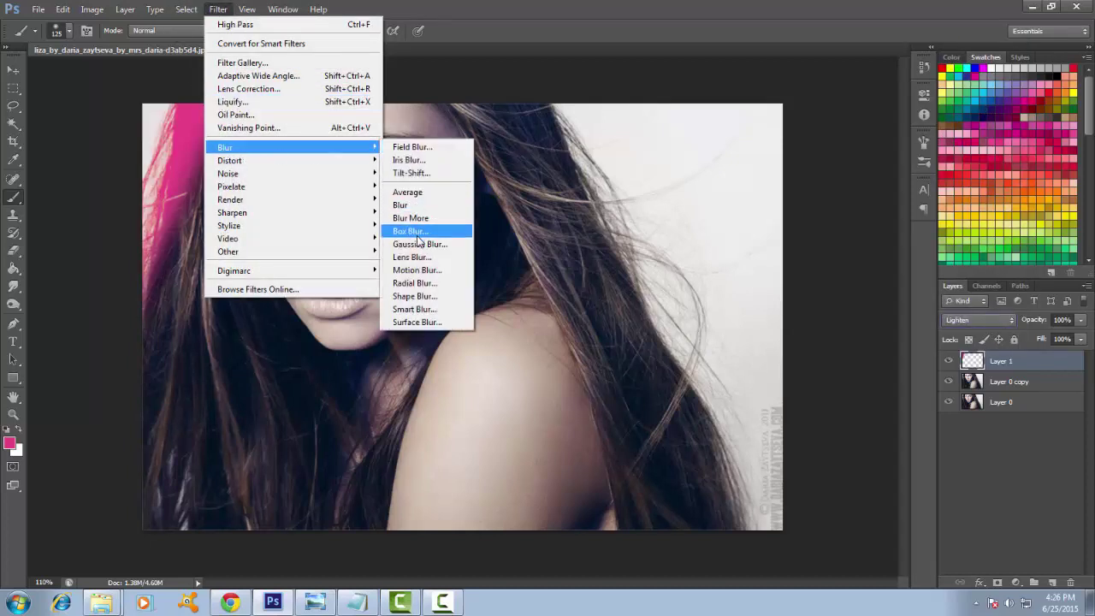
{"action": "left_click", "coordinate": [420, 243]}
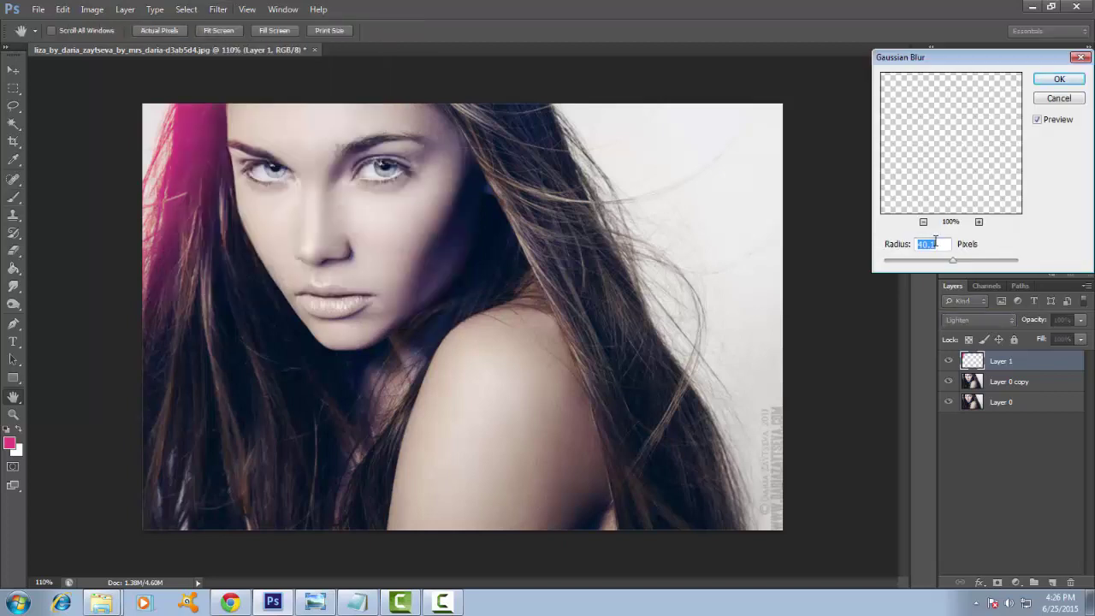
{"action": "left_click_drag", "start_coordinate": [945, 266], "coordinate": [945, 266]}
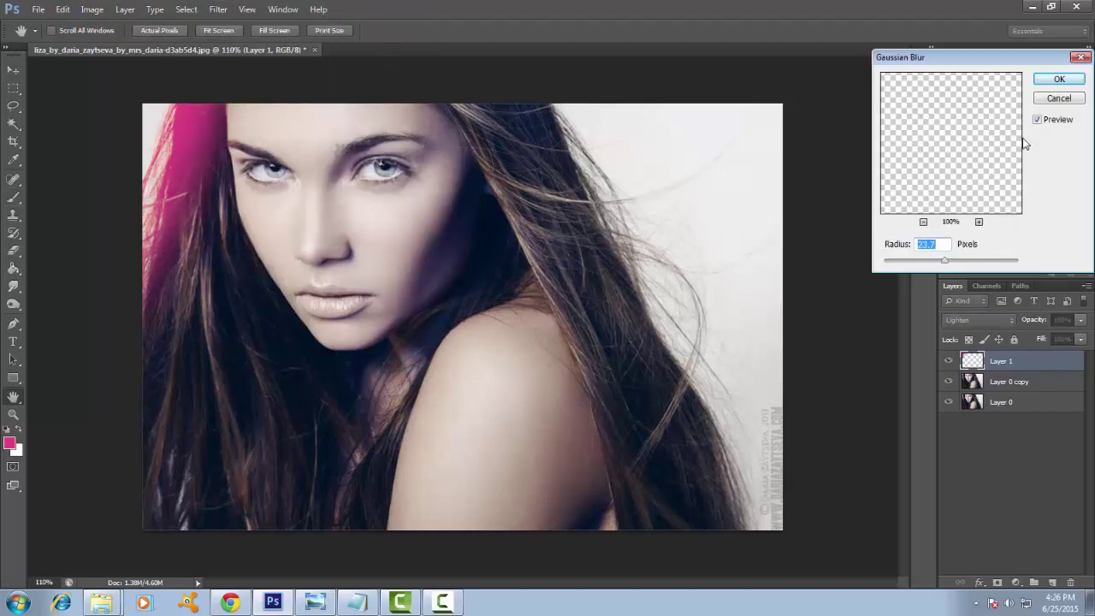
{"action": "left_click", "coordinate": [1059, 79]}
{"action": "left_click", "coordinate": [1080, 319]}
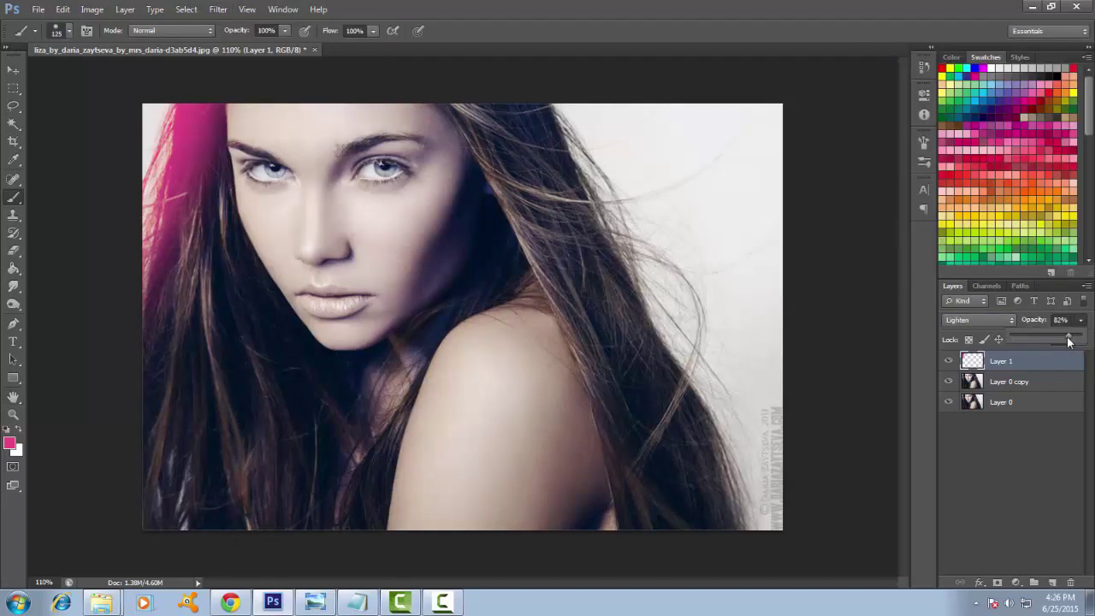
{"action": "left_click_drag", "start_coordinate": [1067, 341], "coordinate": [1067, 342]}
{"action": "left_click", "coordinate": [853, 205]}
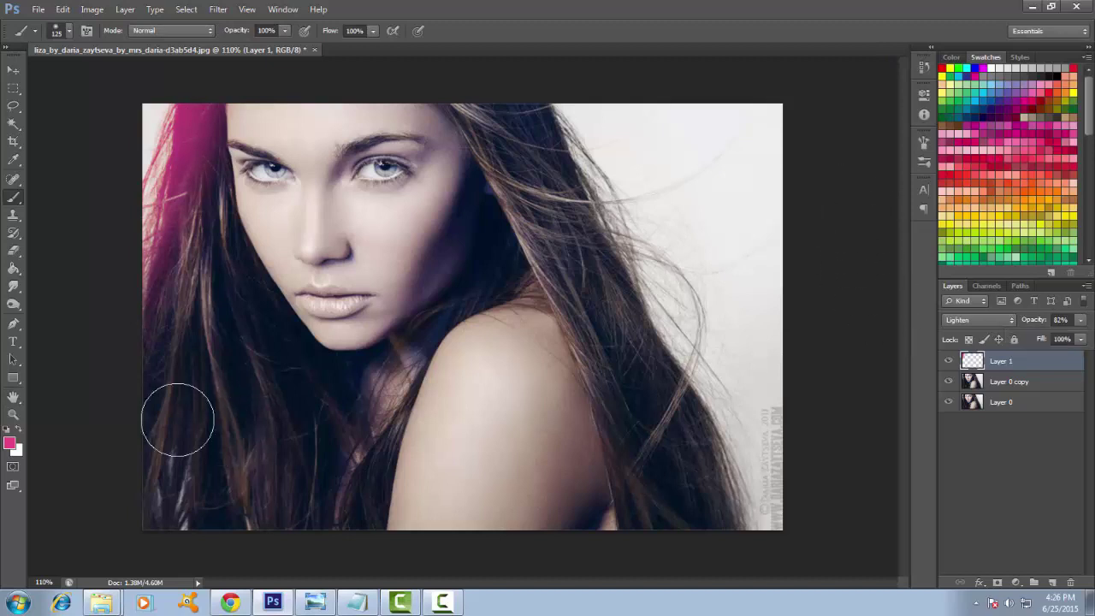
Step: Set the foreground colour to a deep, saturated orange
{"action": "left_click", "coordinate": [9, 443]}
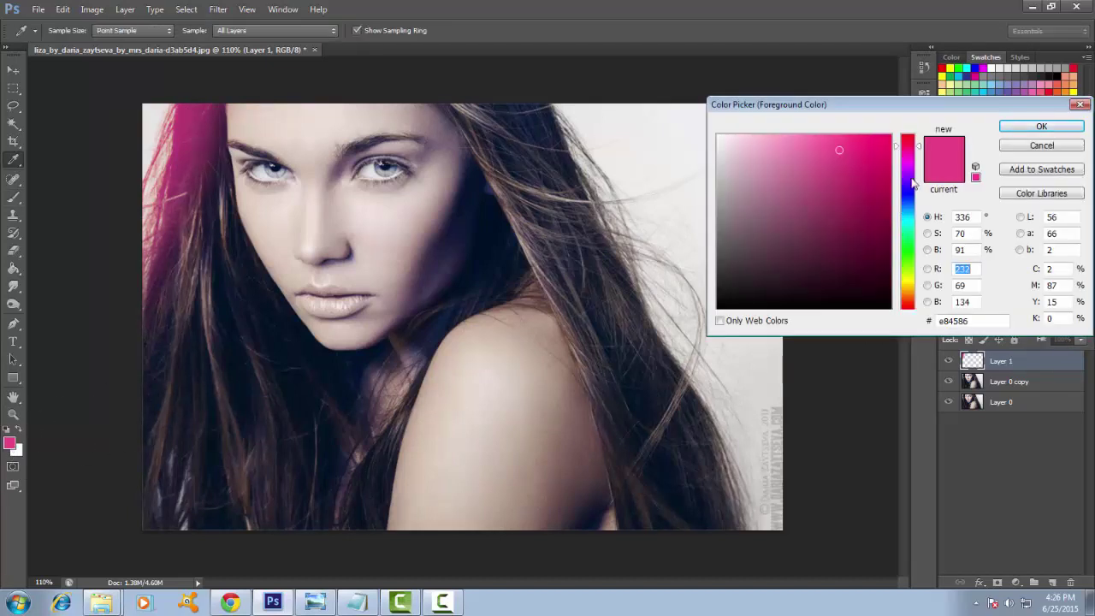
{"action": "left_click_drag", "start_coordinate": [913, 182], "coordinate": [915, 305]}
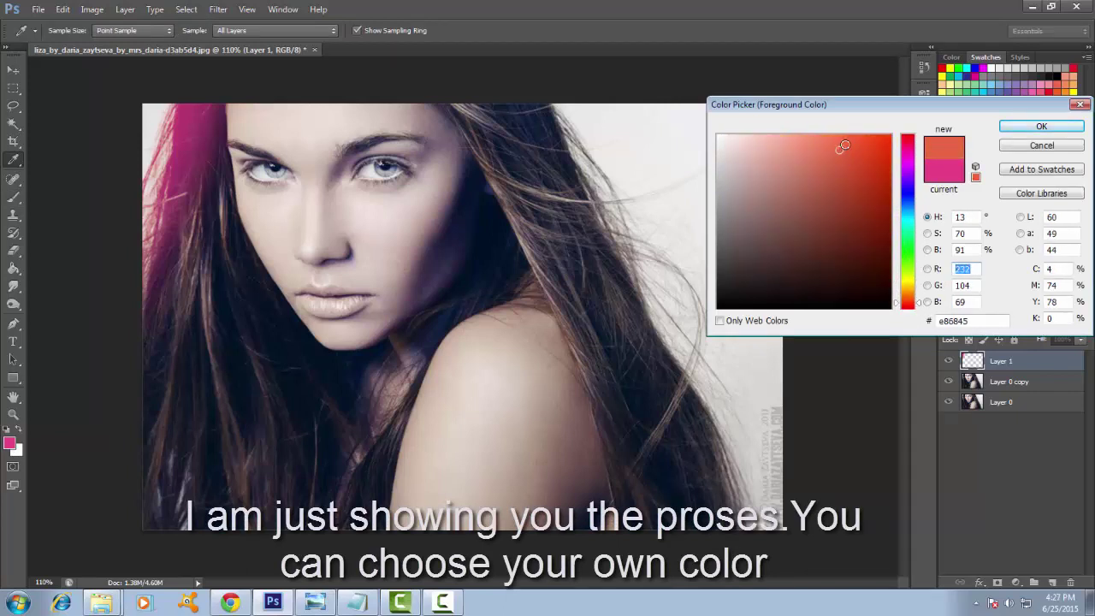
{"action": "left_click_drag", "start_coordinate": [845, 146], "coordinate": [839, 150]}
{"action": "left_click", "coordinate": [856, 144]}
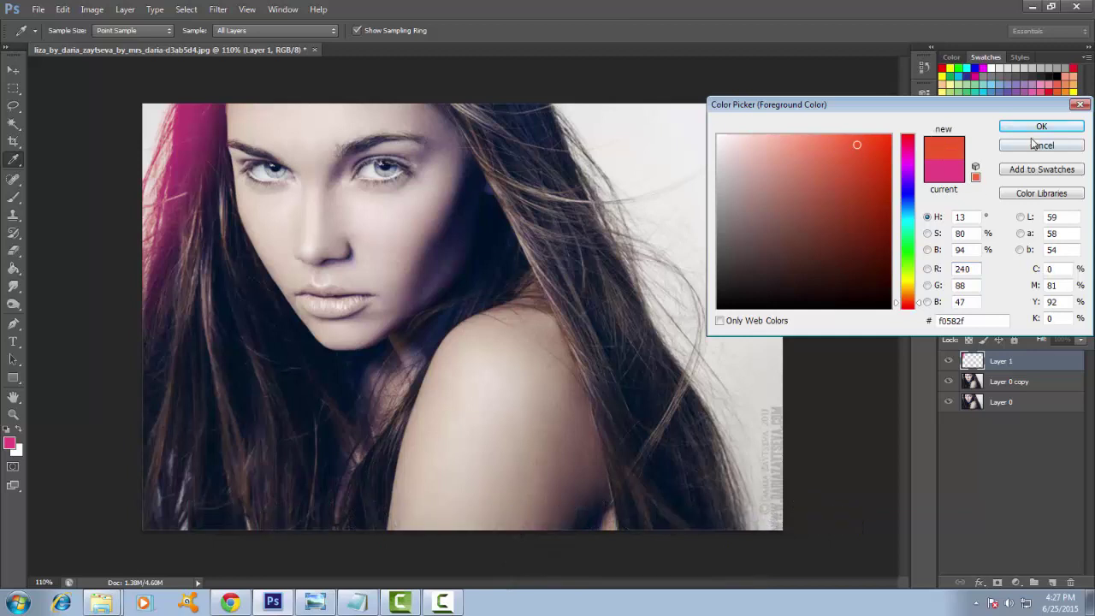
{"action": "left_click_drag", "start_coordinate": [920, 308], "coordinate": [918, 295]}
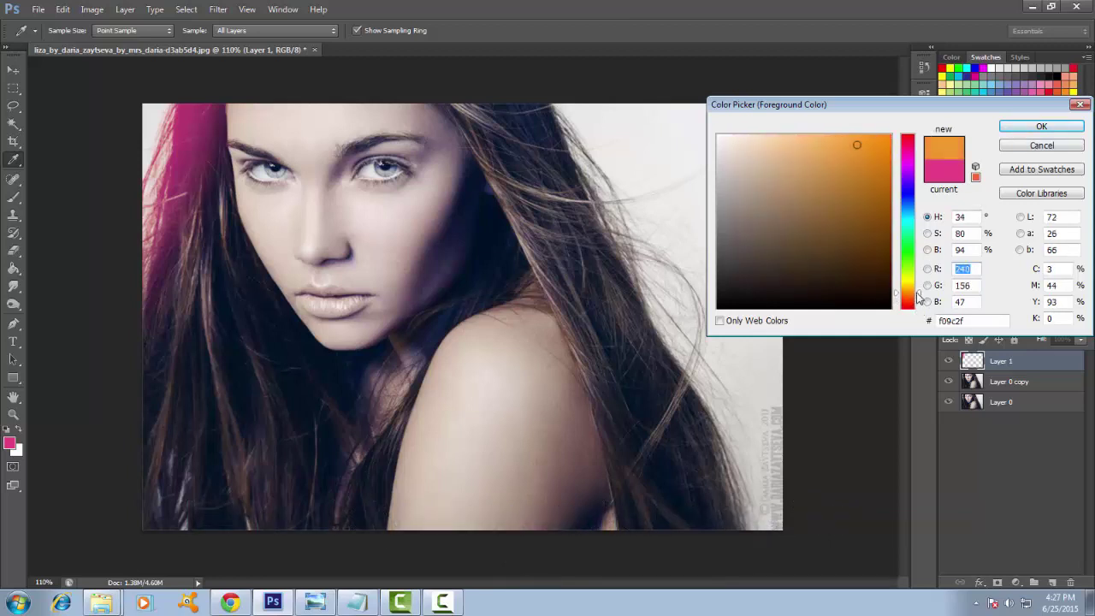
{"action": "mouse_move", "coordinate": [858, 147]}
{"action": "left_mouse_down"}
{"action": "mouse_move", "coordinate": [866, 164]}
{"action": "mouse_move", "coordinate": [886, 148]}
{"action": "left_mouse_up"}
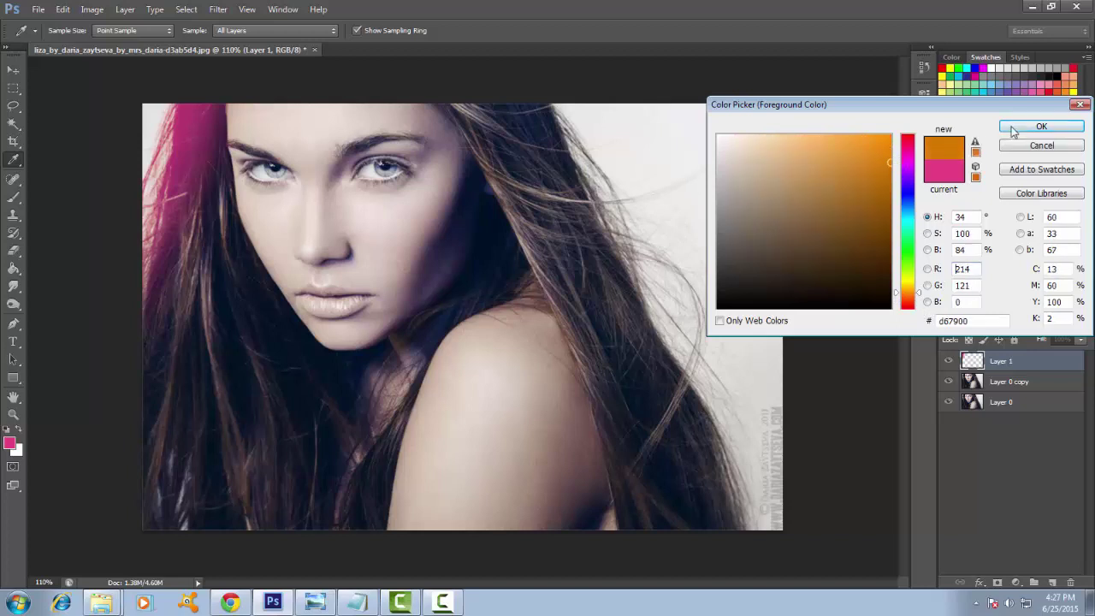
{"action": "left_click", "coordinate": [1041, 126]}
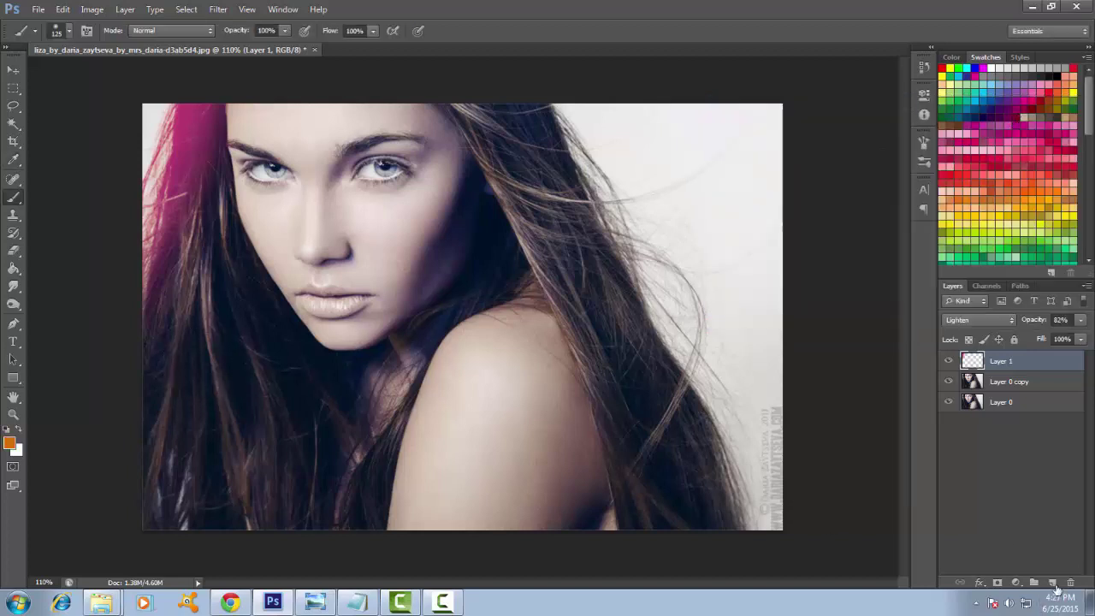
Step: On new Layer 2, paint orange strokes along the left hair toward the forehead
{"action": "left_click", "coordinate": [1053, 583]}
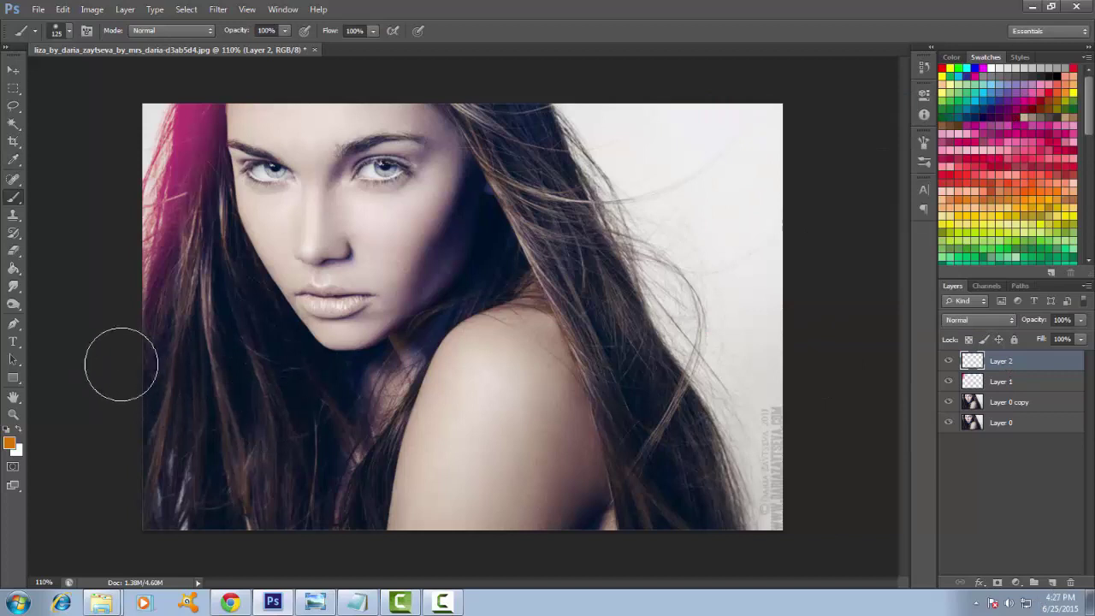
{"action": "left_click_drag", "start_coordinate": [145, 386], "coordinate": [272, 84]}
{"action": "mouse_move", "coordinate": [194, 220]}
{"action": "left_mouse_down"}
{"action": "mouse_move", "coordinate": [257, 106]}
{"action": "mouse_move", "coordinate": [96, 509]}
{"action": "left_mouse_up"}
{"action": "mouse_move", "coordinate": [129, 446]}
{"action": "left_mouse_down"}
{"action": "mouse_move", "coordinate": [227, 179]}
{"action": "mouse_move", "coordinate": [274, 98]}
{"action": "mouse_move", "coordinate": [266, 77]}
{"action": "left_mouse_up"}
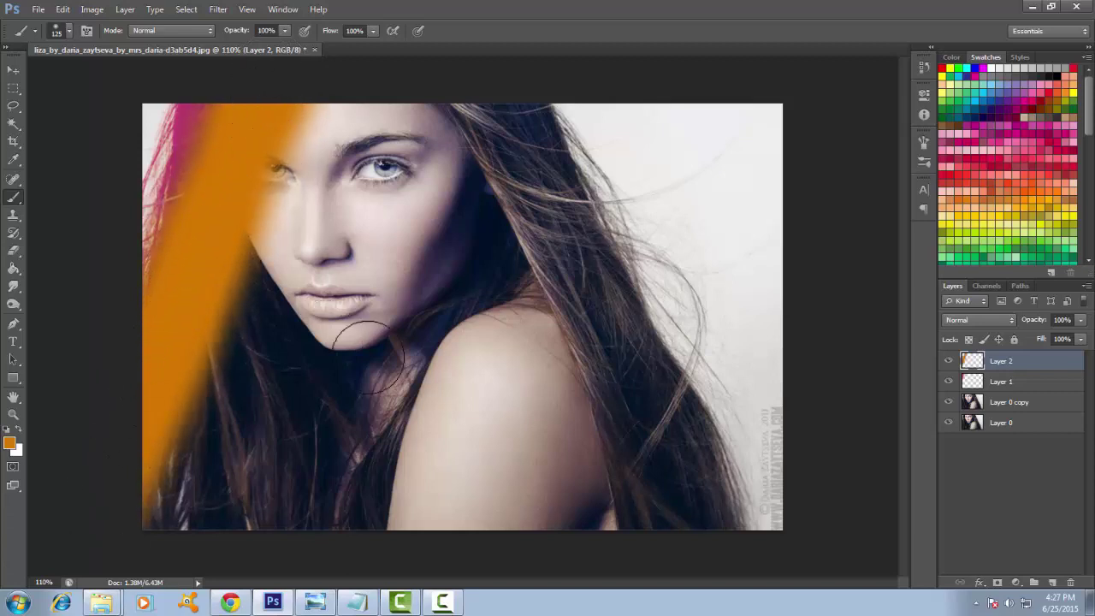
Step: Set Layer 2 to Lighten, apply a Gaussian Blur, and set its opacity to 89%
{"action": "left_click", "coordinate": [989, 320]}
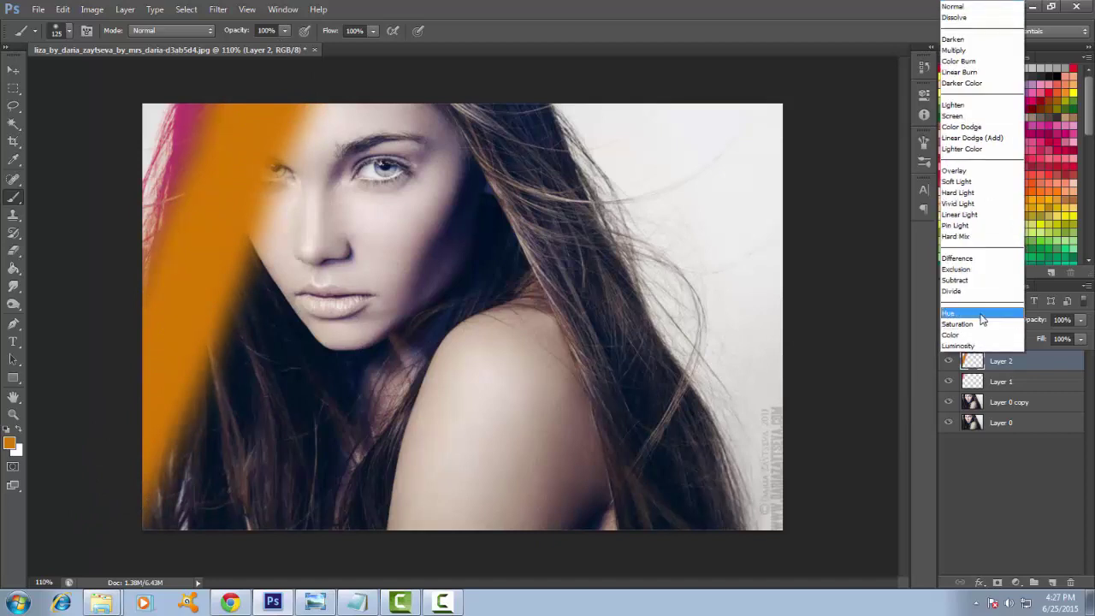
{"action": "left_click", "coordinate": [960, 105]}
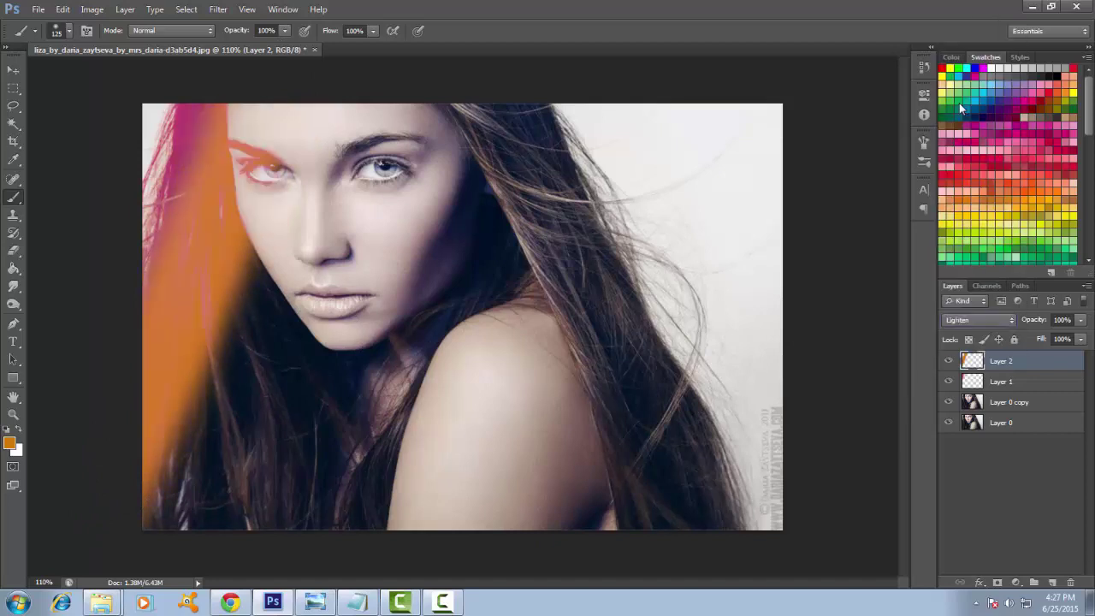
{"action": "left_click", "coordinate": [218, 10]}
{"action": "left_click", "coordinate": [219, 12]}
{"action": "mouse_move", "coordinate": [224, 147]}
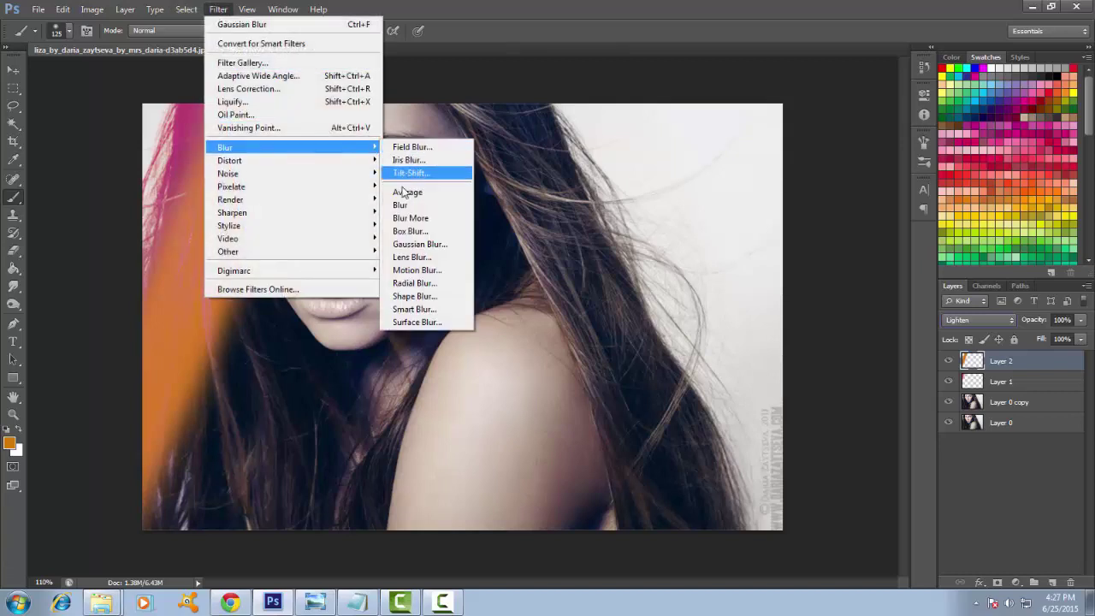
{"action": "left_click", "coordinate": [439, 248]}
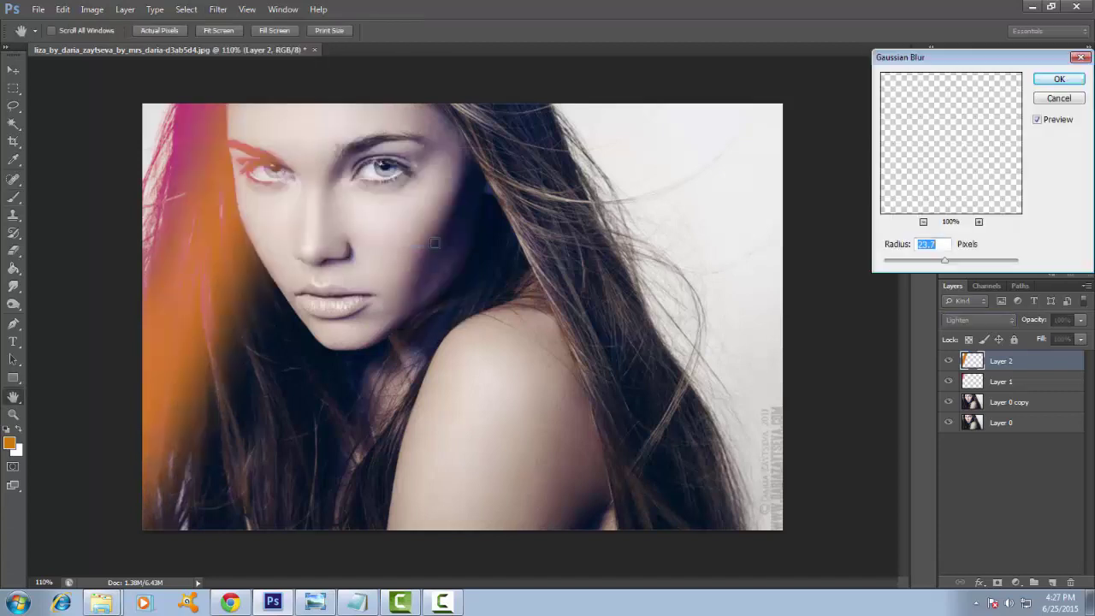
{"action": "left_click_drag", "start_coordinate": [947, 265], "coordinate": [951, 265]}
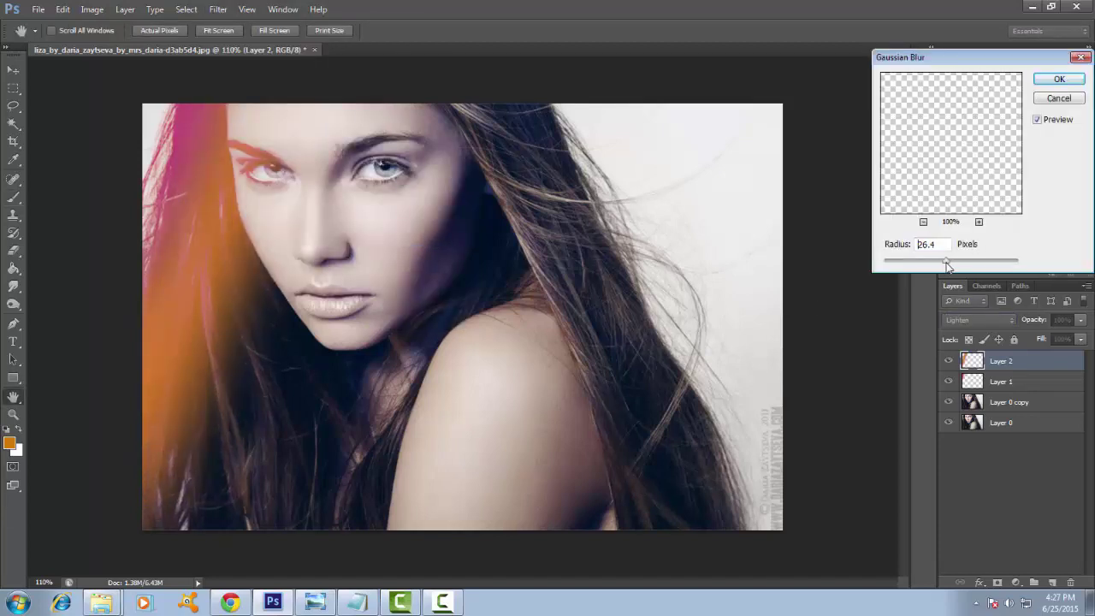
{"action": "left_click", "coordinate": [1057, 82]}
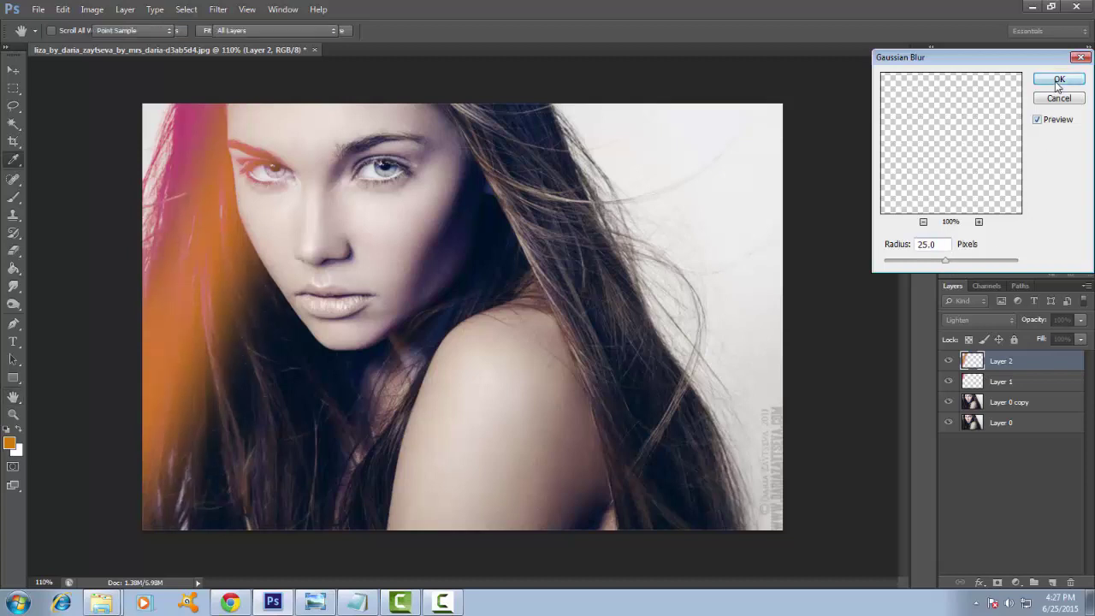
{"action": "left_click", "coordinate": [1080, 320]}
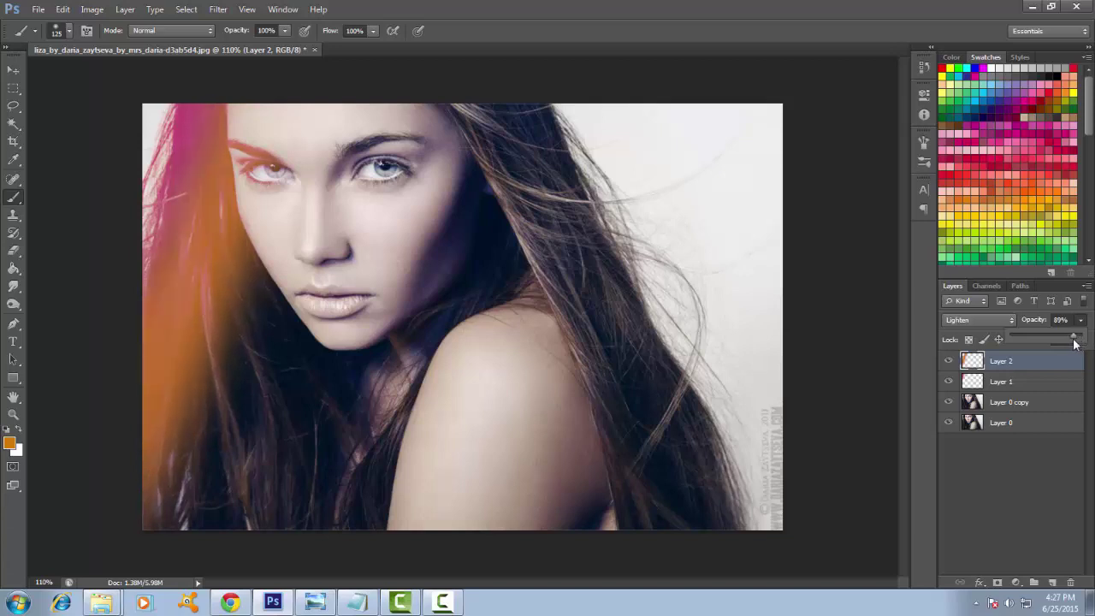
{"action": "left_click", "coordinate": [763, 240]}
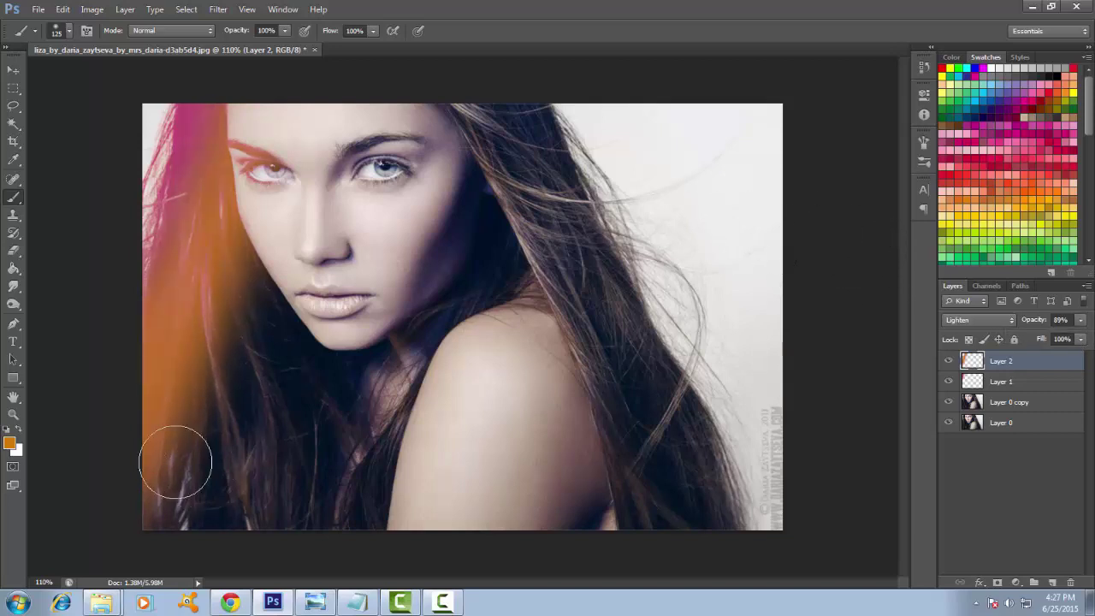
Step: Pick a pale orange and paint a wide diagonal band up to the top edge on new Layer 3
{"action": "left_click", "coordinate": [10, 440]}
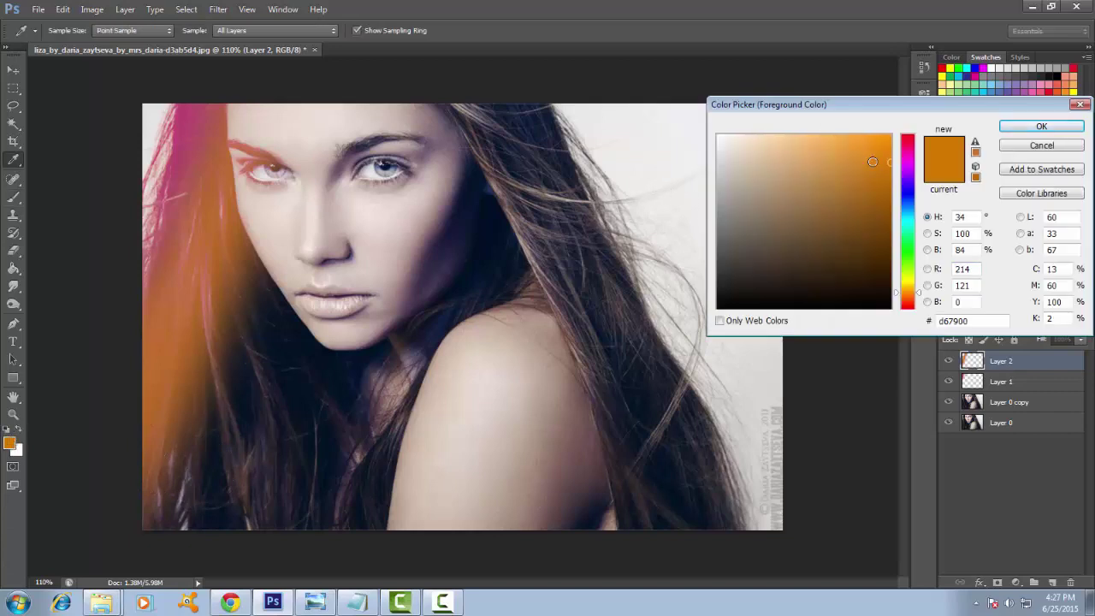
{"action": "mouse_move", "coordinate": [887, 164]}
{"action": "left_mouse_down"}
{"action": "mouse_move", "coordinate": [772, 156]}
{"action": "mouse_move", "coordinate": [792, 163]}
{"action": "mouse_move", "coordinate": [794, 134]}
{"action": "mouse_move", "coordinate": [805, 147]}
{"action": "left_mouse_up"}
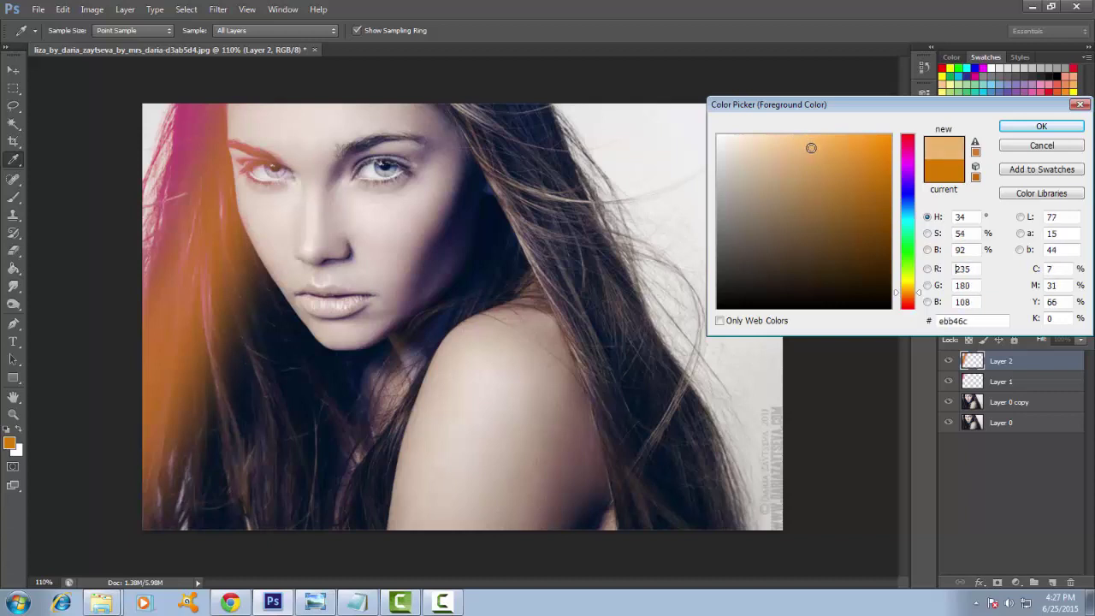
{"action": "left_click", "coordinate": [1037, 128]}
{"action": "key", "text": "b"}
{"action": "key", "text": "ctrl+shift+alt+n"}
{"action": "left_click", "coordinate": [176, 535], "text": "shift"}
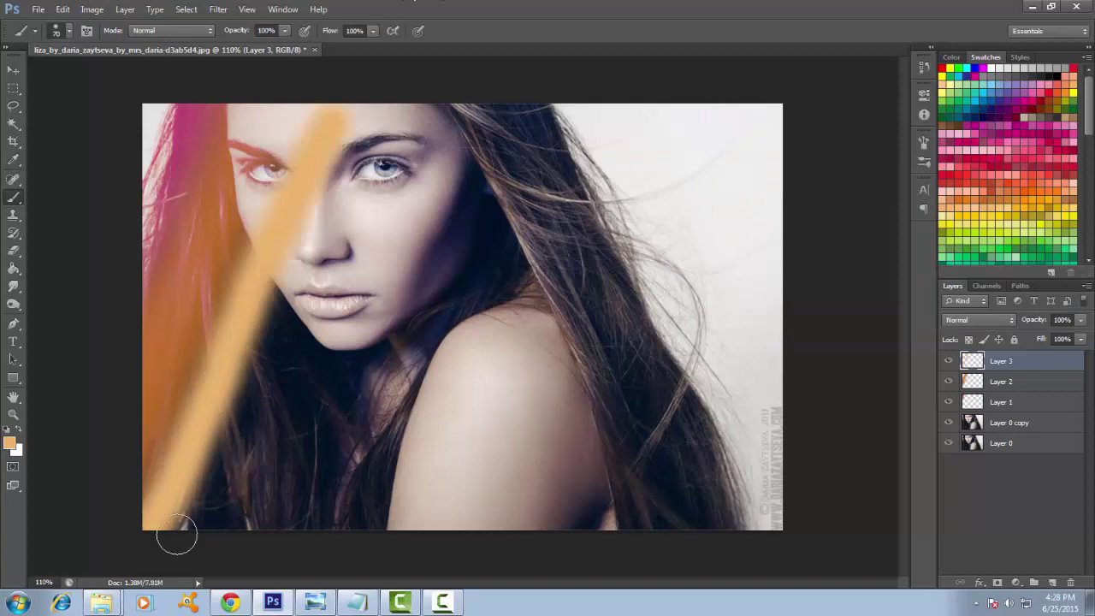
{"action": "left_click_drag", "start_coordinate": [176, 535], "coordinate": [359, 107]}
{"action": "left_click_drag", "start_coordinate": [183, 518], "coordinate": [377, 82]}
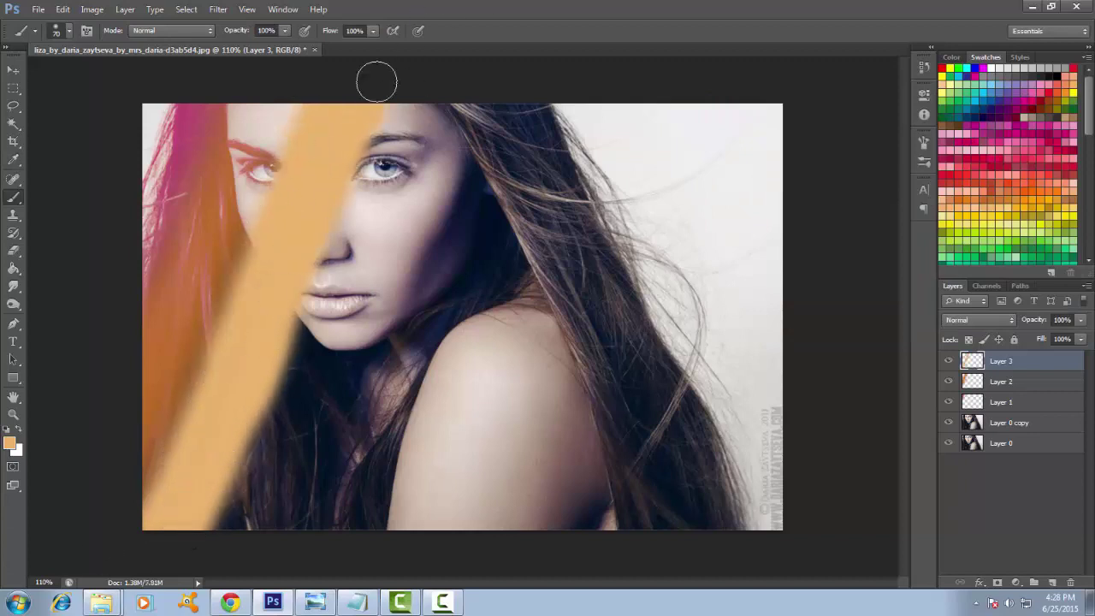
Step: Set Layer 3 to Lighten, apply a Gaussian Blur, and lower opacity to about 80%
{"action": "left_click", "coordinate": [975, 319]}
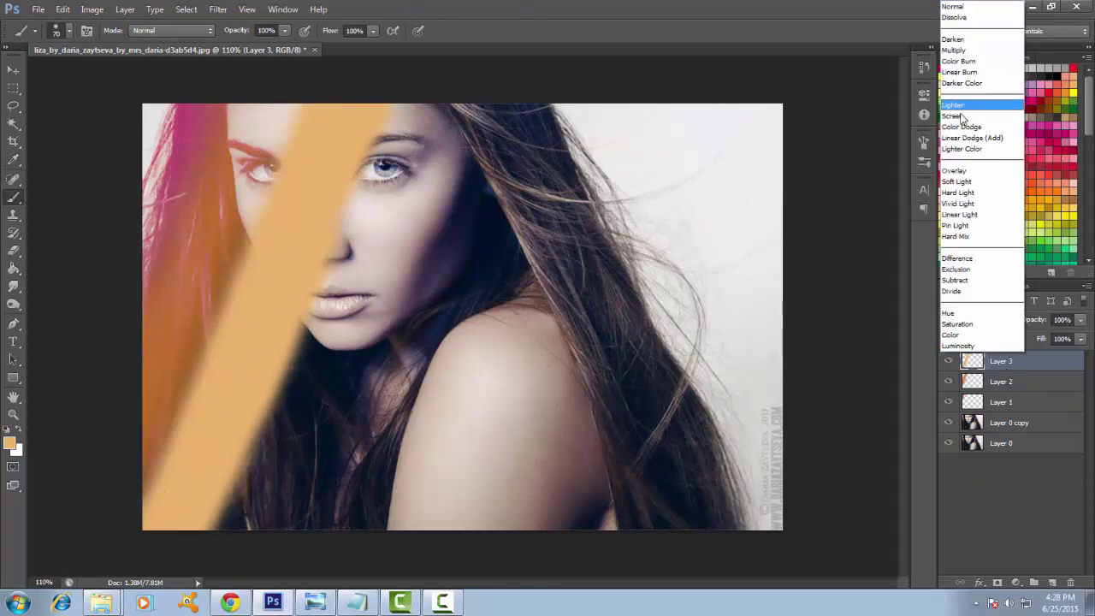
{"action": "left_click", "coordinate": [954, 104]}
{"action": "left_click", "coordinate": [218, 9]}
{"action": "left_click", "coordinate": [440, 236]}
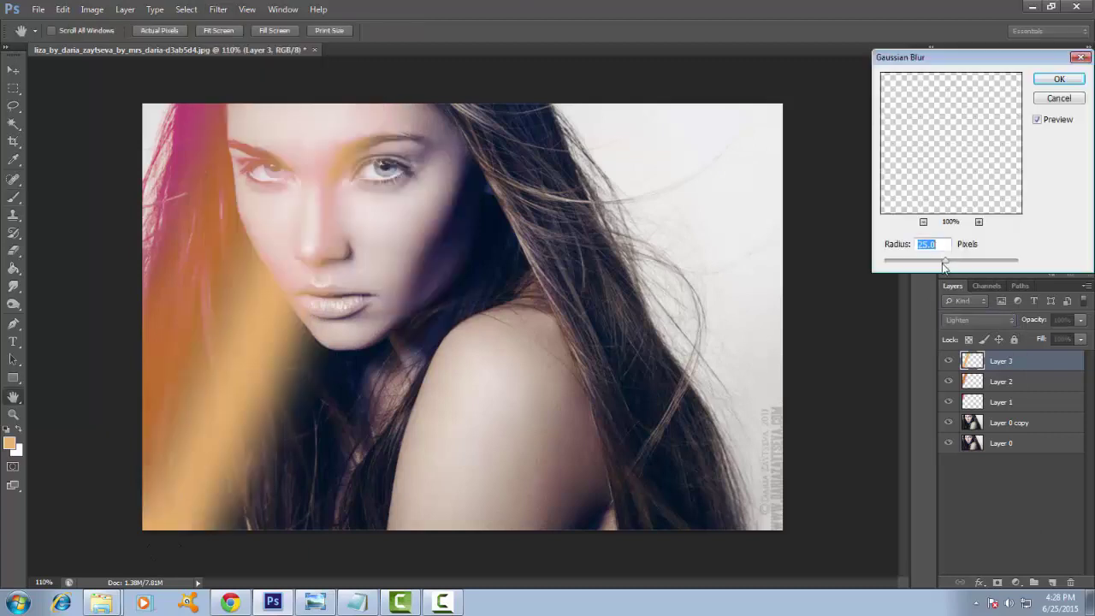
{"action": "key", "text": "Return"}
{"action": "left_click_drag", "start_coordinate": [1080, 319], "coordinate": [1074, 342]}
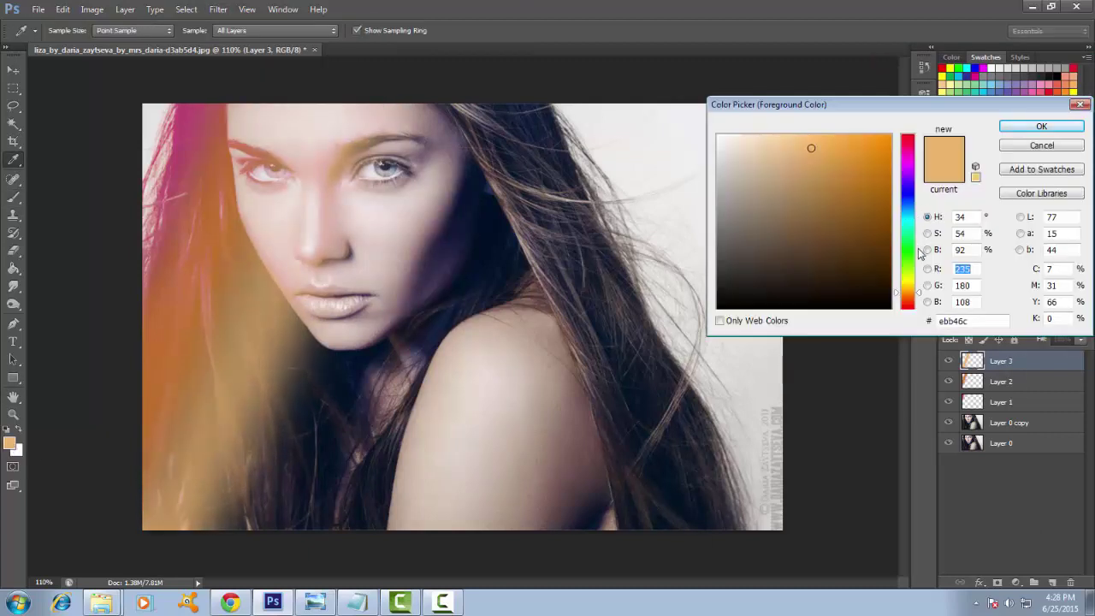
Step: Discard a trial colour change and lower Layer 2's opacity to 80%
{"action": "mouse_move", "coordinate": [919, 253]}
{"action": "left_mouse_down"}
{"action": "mouse_move", "coordinate": [909, 181]}
{"action": "mouse_move", "coordinate": [908, 209]}
{"action": "left_mouse_up"}
{"action": "left_click", "coordinate": [1041, 146]}
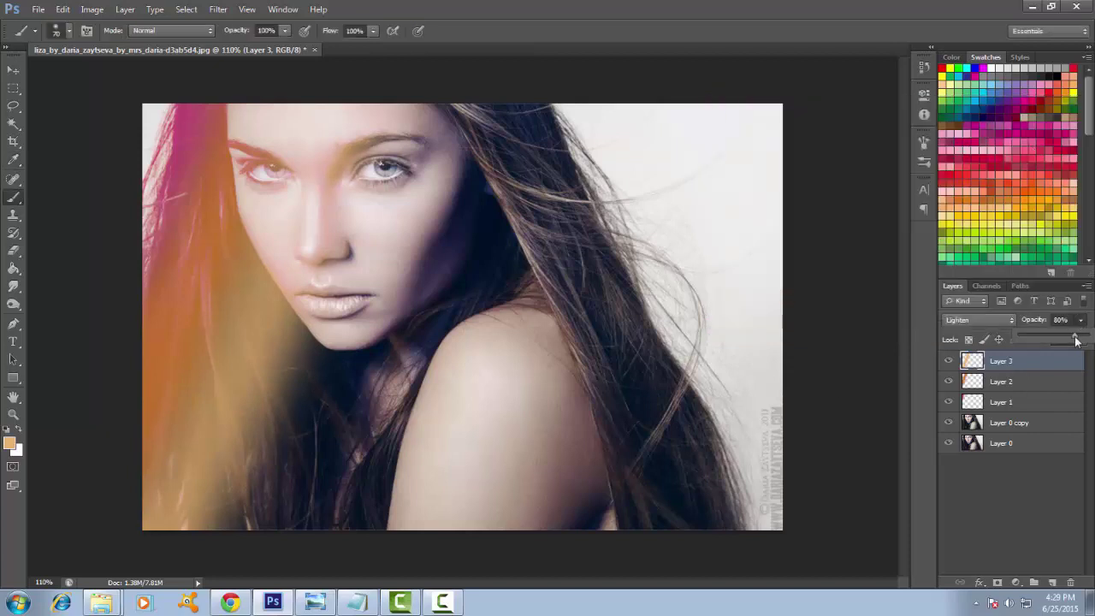
{"action": "left_click", "coordinate": [1000, 381]}
{"action": "left_click_drag", "start_coordinate": [1080, 319], "coordinate": [1075, 340]}
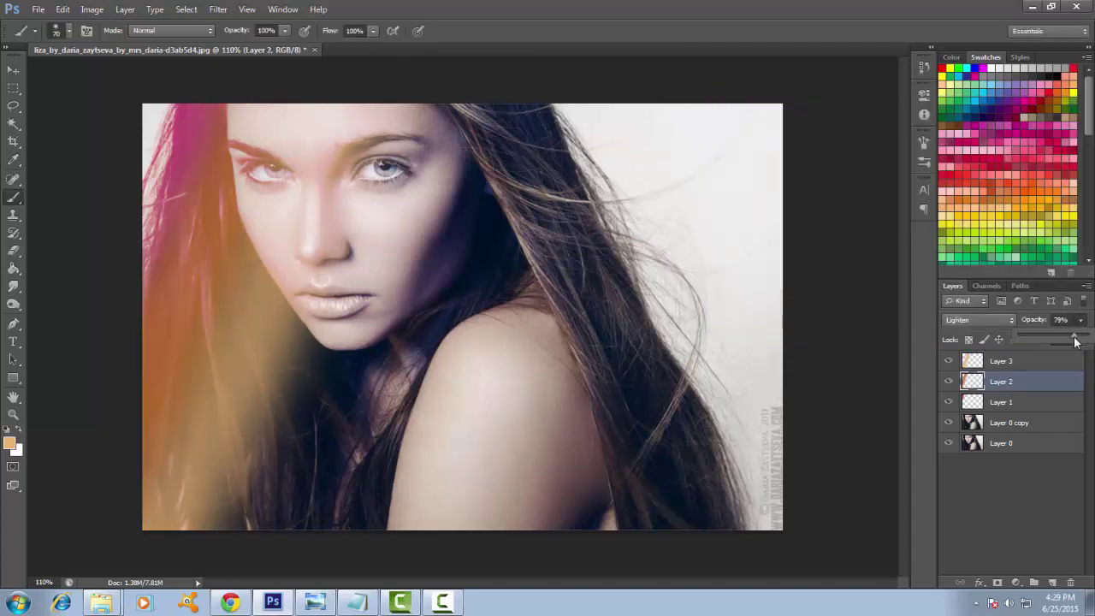
Step: Pick a darker orange and paint a thick diagonal band over face and shoulder on Layer 4
{"action": "left_click", "coordinate": [10, 442]}
{"action": "left_click", "coordinate": [873, 171]}
{"action": "left_click", "coordinate": [1039, 123]}
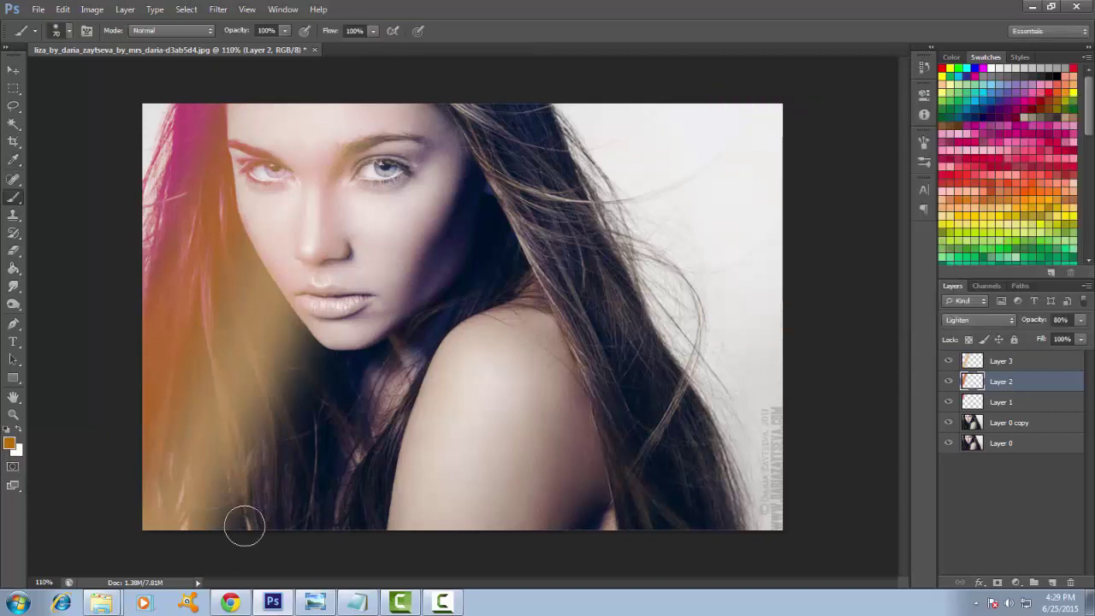
{"action": "left_click", "coordinate": [1026, 357]}
{"action": "left_click", "coordinate": [1052, 582]}
{"action": "mouse_move", "coordinate": [247, 530]}
{"action": "left_mouse_down"}
{"action": "mouse_move", "coordinate": [335, 359]}
{"action": "mouse_move", "coordinate": [509, 107]}
{"action": "left_mouse_up"}
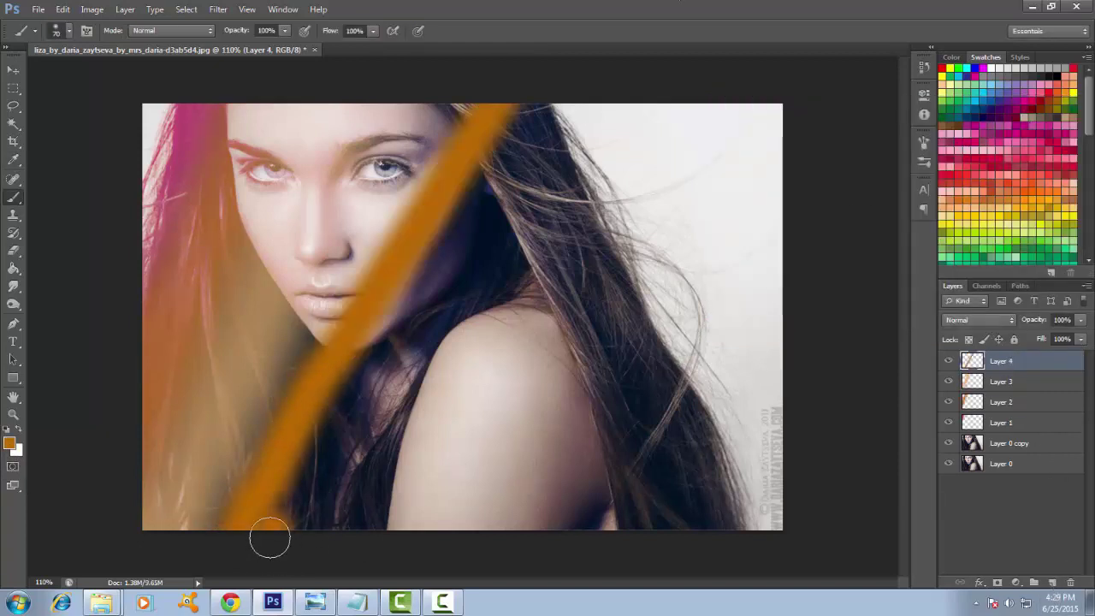
{"action": "mouse_move", "coordinate": [483, 213]}
{"action": "left_mouse_down"}
{"action": "mouse_move", "coordinate": [244, 538]}
{"action": "mouse_move", "coordinate": [317, 427]}
{"action": "mouse_move", "coordinate": [347, 457]}
{"action": "mouse_move", "coordinate": [351, 554]}
{"action": "left_mouse_up"}
Step: Set Layer 4 to Lighten, Gaussian-blur it about 26.4 pixels, and set opacity to 77%
{"action": "left_click", "coordinate": [979, 319]}
{"action": "left_click", "coordinate": [966, 94]}
{"action": "left_click", "coordinate": [218, 9]}
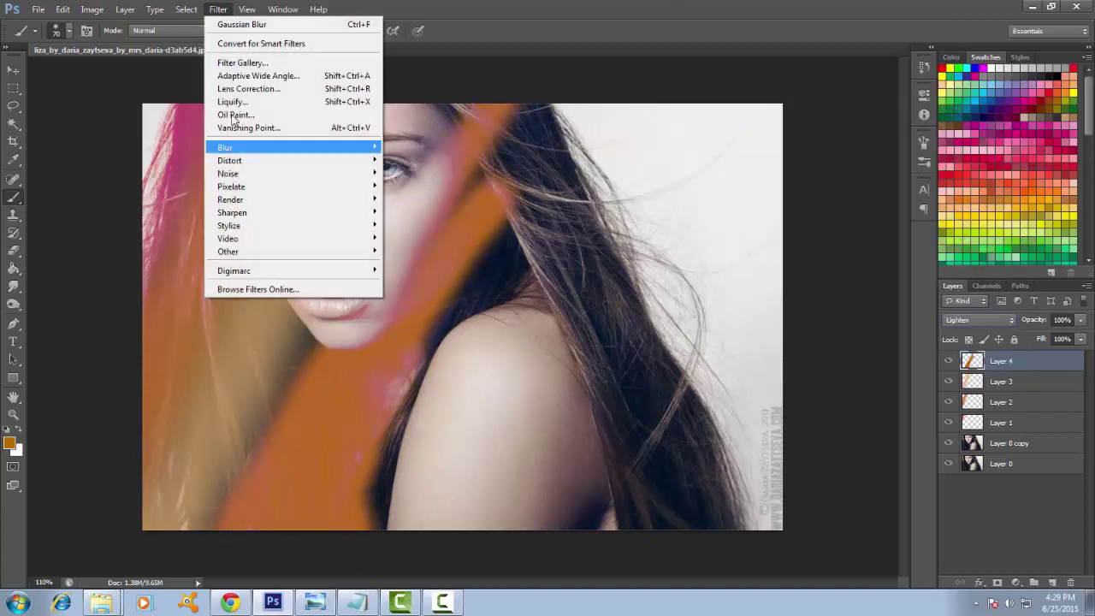
{"action": "left_click", "coordinate": [428, 244]}
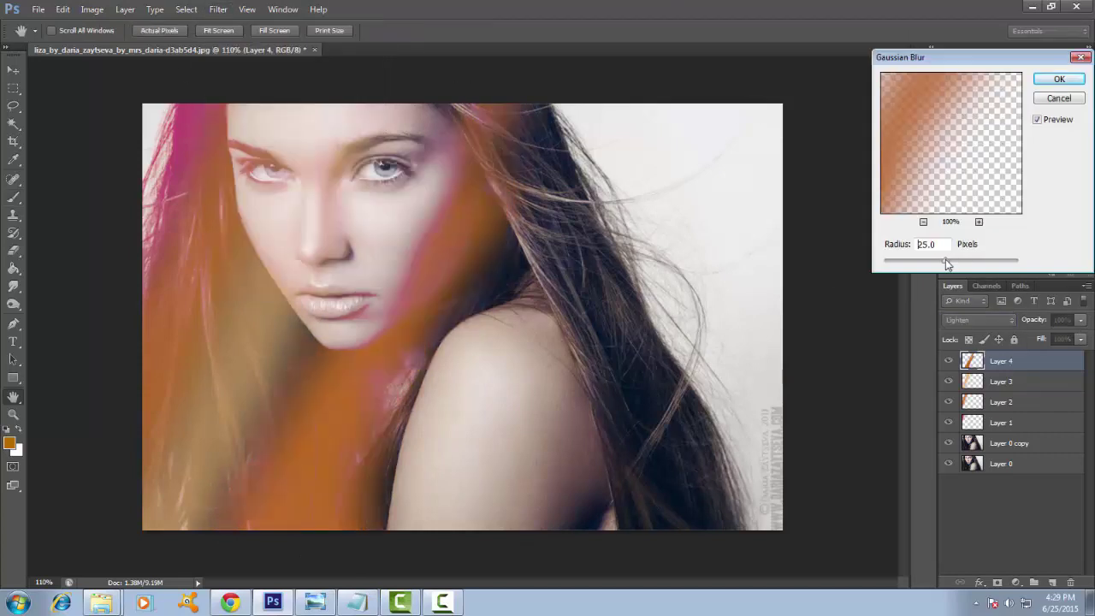
{"action": "left_click", "coordinate": [1059, 78]}
{"action": "left_click_drag", "start_coordinate": [1080, 319], "coordinate": [1065, 340]}
Step: Set the foreground colour to pink for the next wash
{"action": "left_click", "coordinate": [10, 443]}
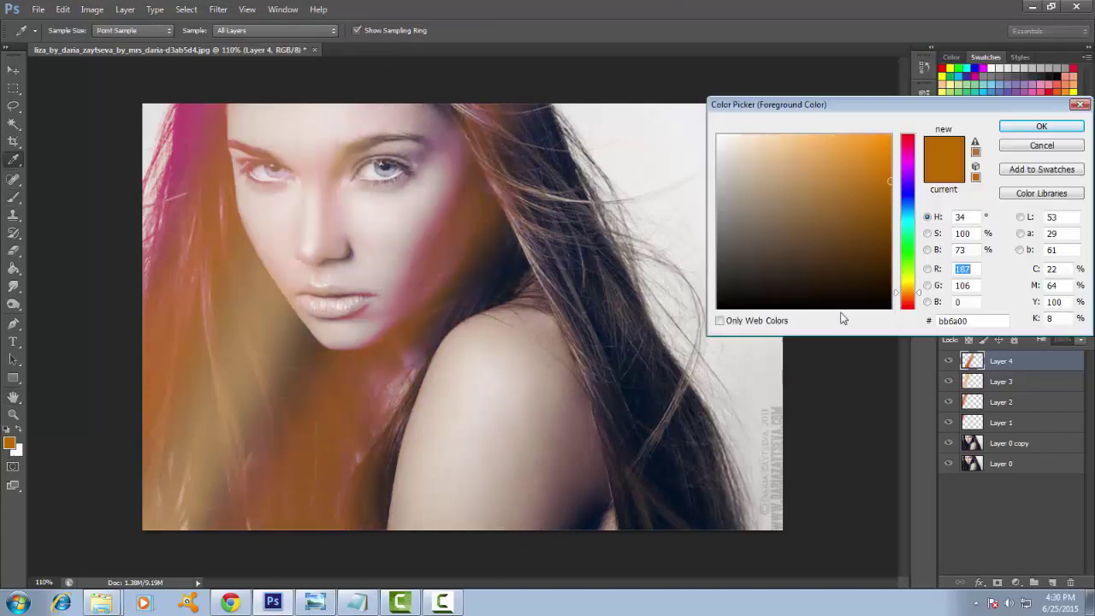
{"action": "left_click", "coordinate": [906, 221]}
{"action": "left_click", "coordinate": [888, 180]}
{"action": "left_click", "coordinate": [975, 75]}
{"action": "key", "text": "Return"}
Step: On new Layer 5, replace a pink stroke with a cyan stroke from shoulder to top edge
{"action": "key", "text": "b"}
{"action": "left_click", "coordinate": [1052, 582]}
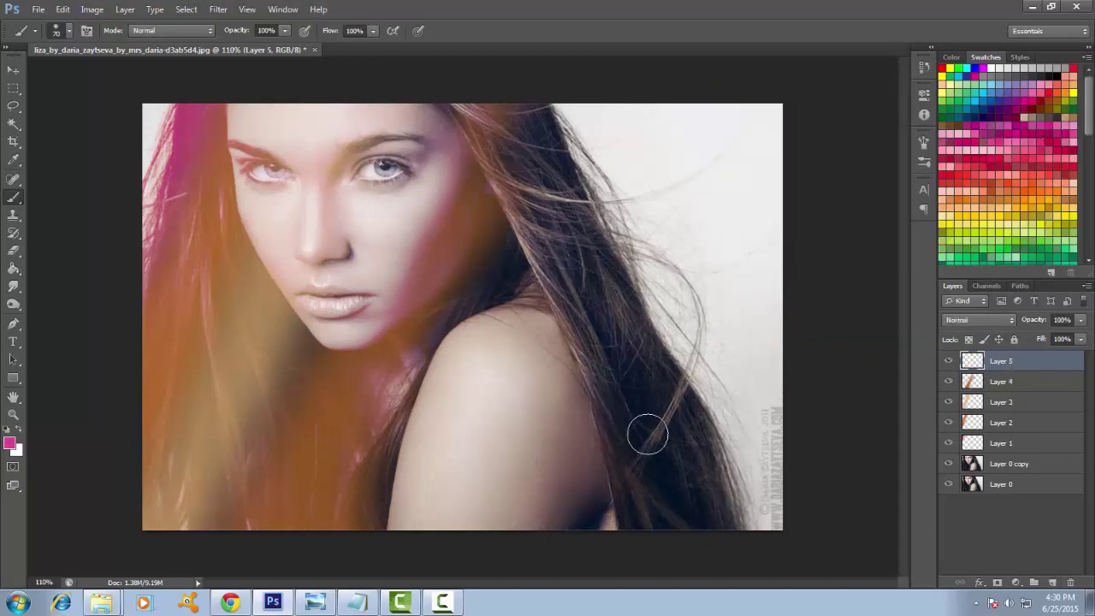
{"action": "left_click_drag", "start_coordinate": [374, 508], "coordinate": [442, 433]}
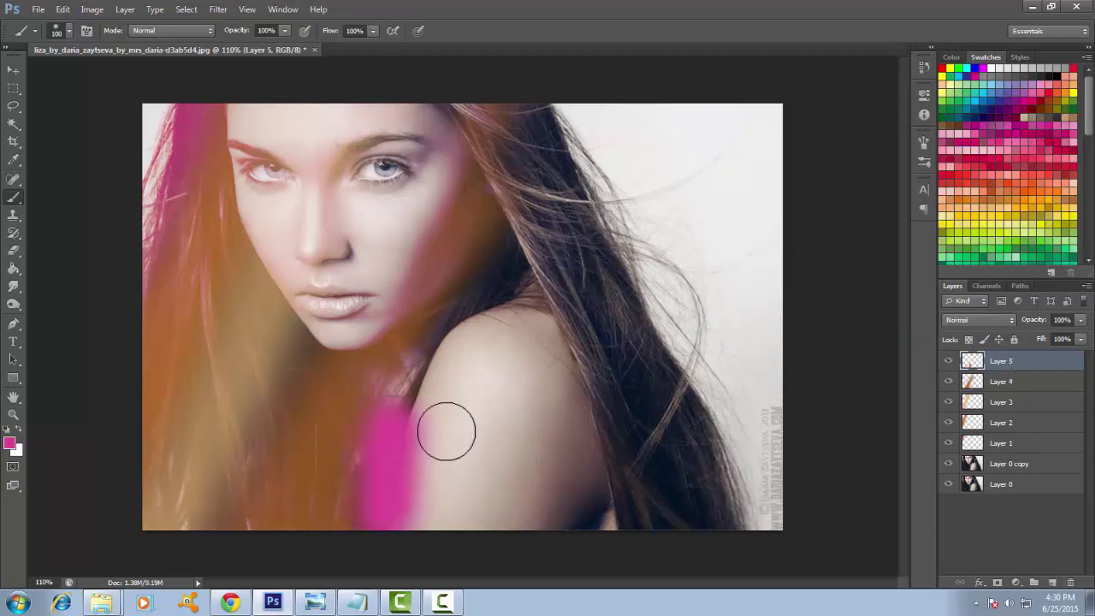
{"action": "key", "text": "ctrl+z"}
{"action": "left_click", "coordinate": [10, 443]}
{"action": "left_click", "coordinate": [906, 220]}
{"action": "left_click", "coordinate": [1041, 125]}
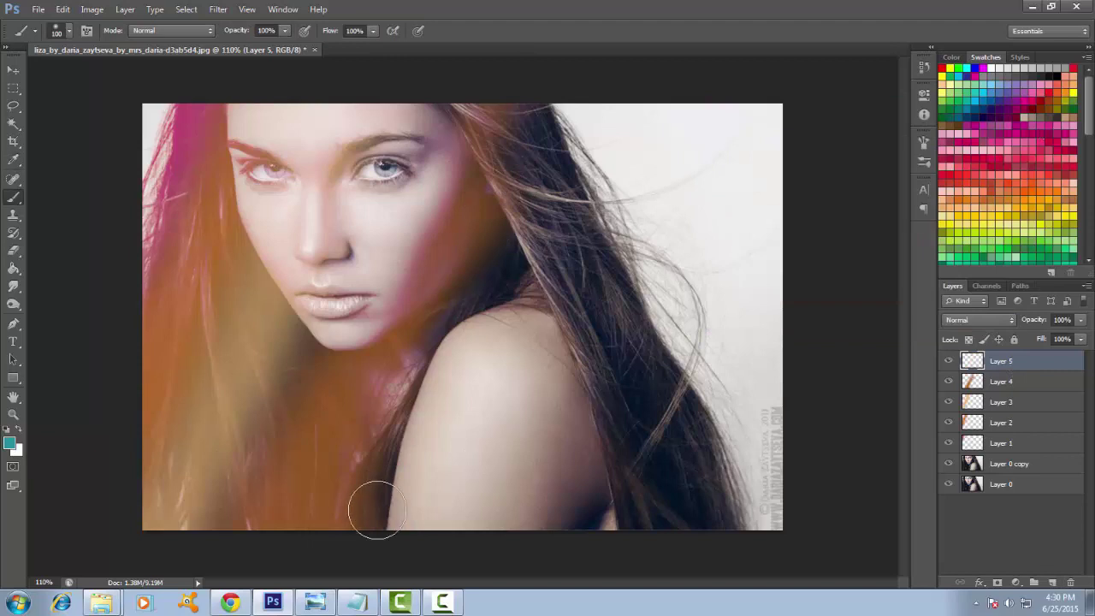
{"action": "mouse_move", "coordinate": [376, 511]}
{"action": "left_mouse_down"}
{"action": "mouse_move", "coordinate": [472, 294]}
{"action": "mouse_move", "coordinate": [550, 318]}
{"action": "left_mouse_up"}
Step: Set Layer 5 to Lighten, Gaussian-blur it 42.8 pixels, and lower opacity to 81%
{"action": "left_click", "coordinate": [978, 319]}
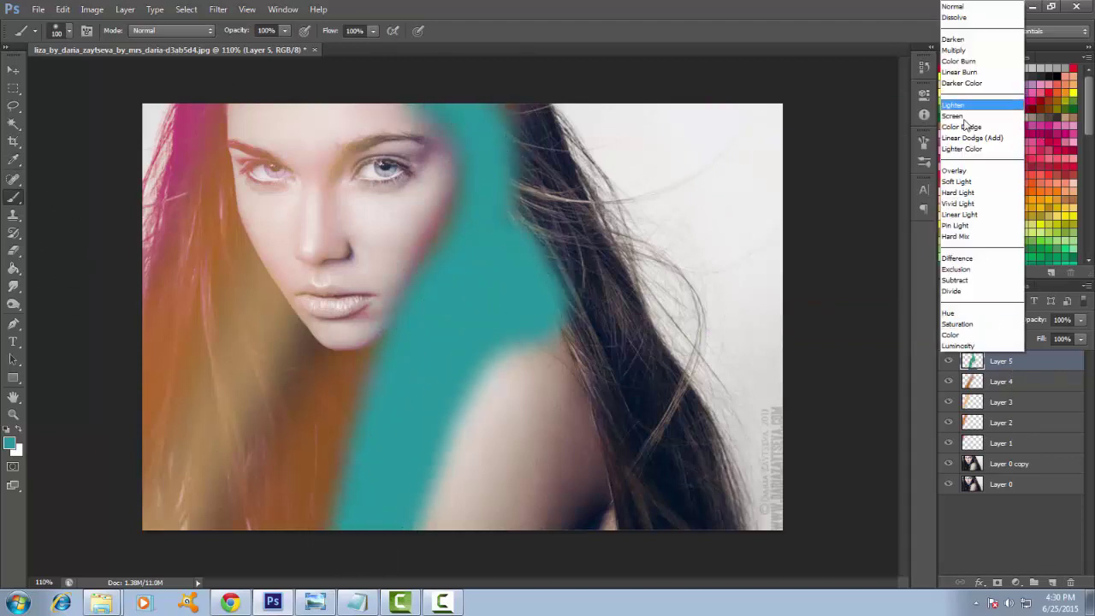
{"action": "left_click", "coordinate": [956, 105]}
{"action": "left_click", "coordinate": [218, 8]}
{"action": "left_click", "coordinate": [487, 266]}
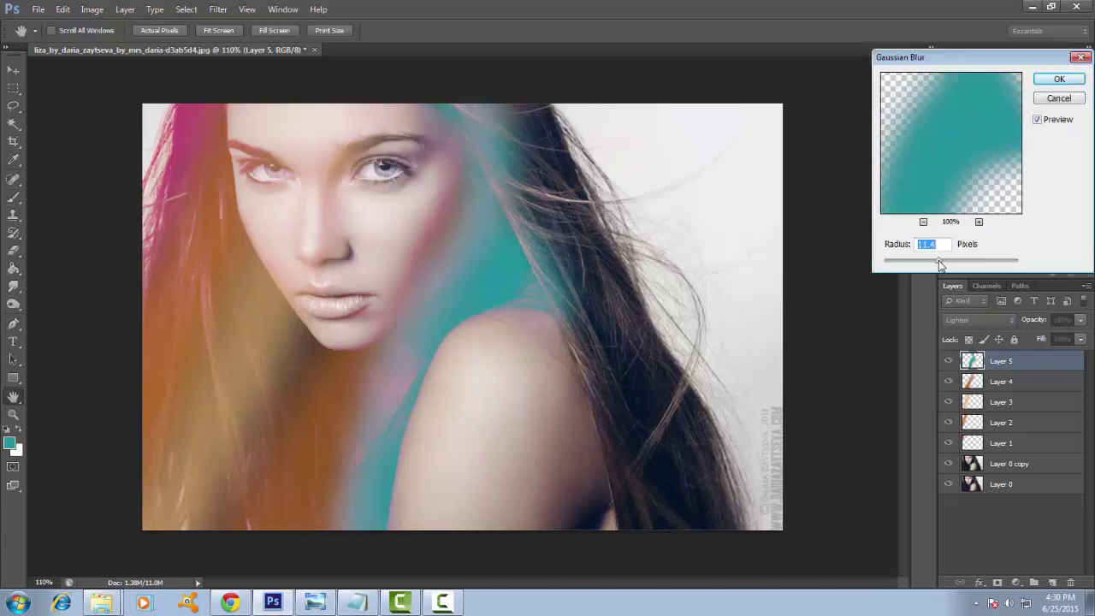
{"action": "left_click_drag", "start_coordinate": [939, 262], "coordinate": [954, 261]}
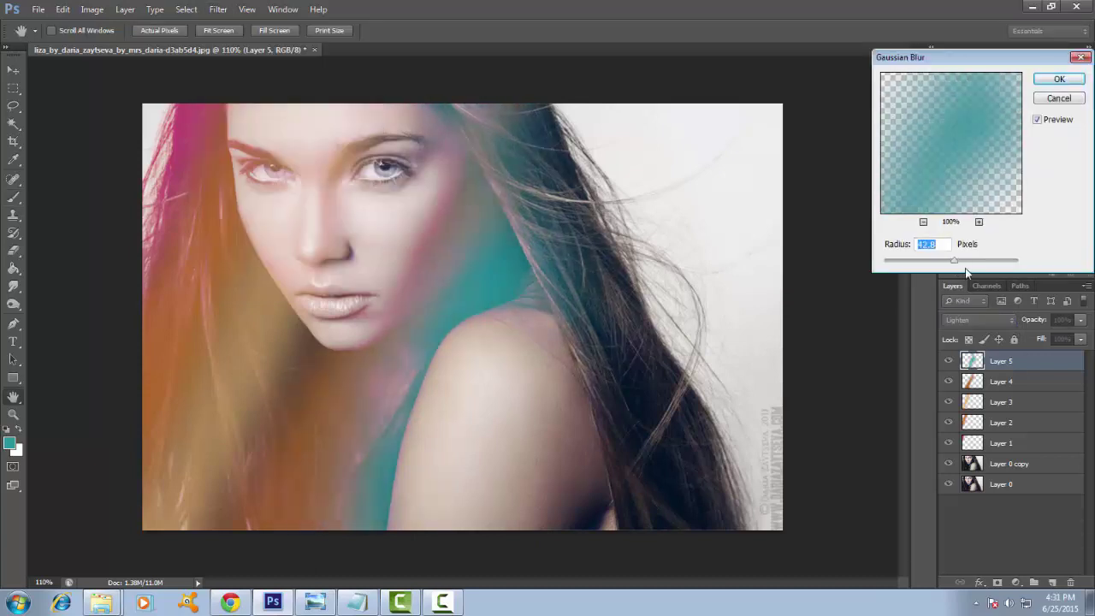
{"action": "key", "text": "Return"}
{"action": "key", "text": "b"}
{"action": "left_click_drag", "start_coordinate": [1079, 319], "coordinate": [1068, 339]}
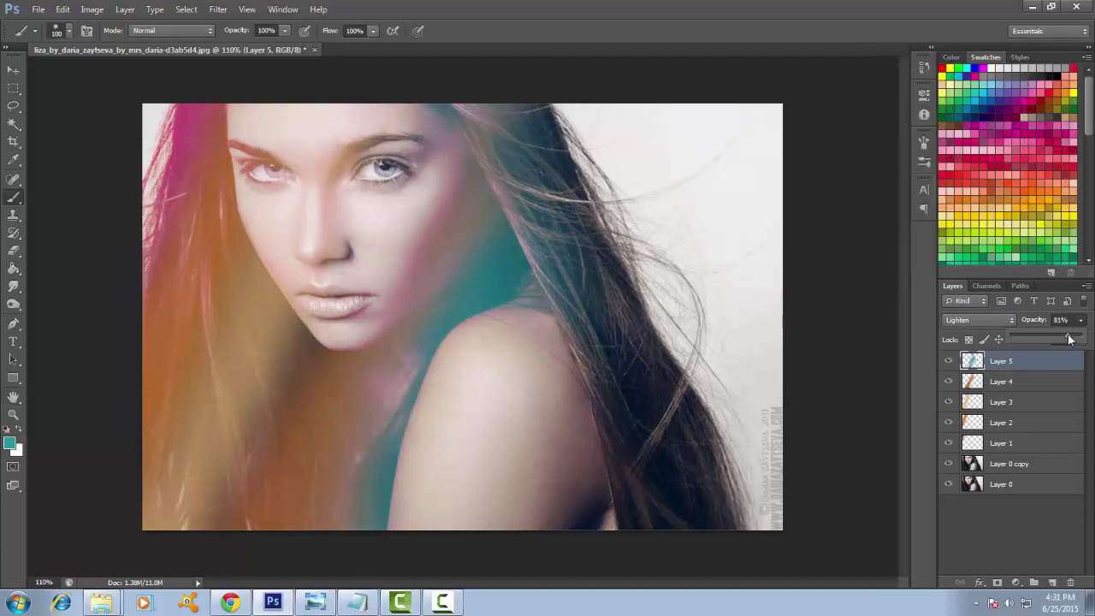
Step: On new Layer 6, paint a broad blue-violet band across the right hair
{"action": "left_click", "coordinate": [1052, 581]}
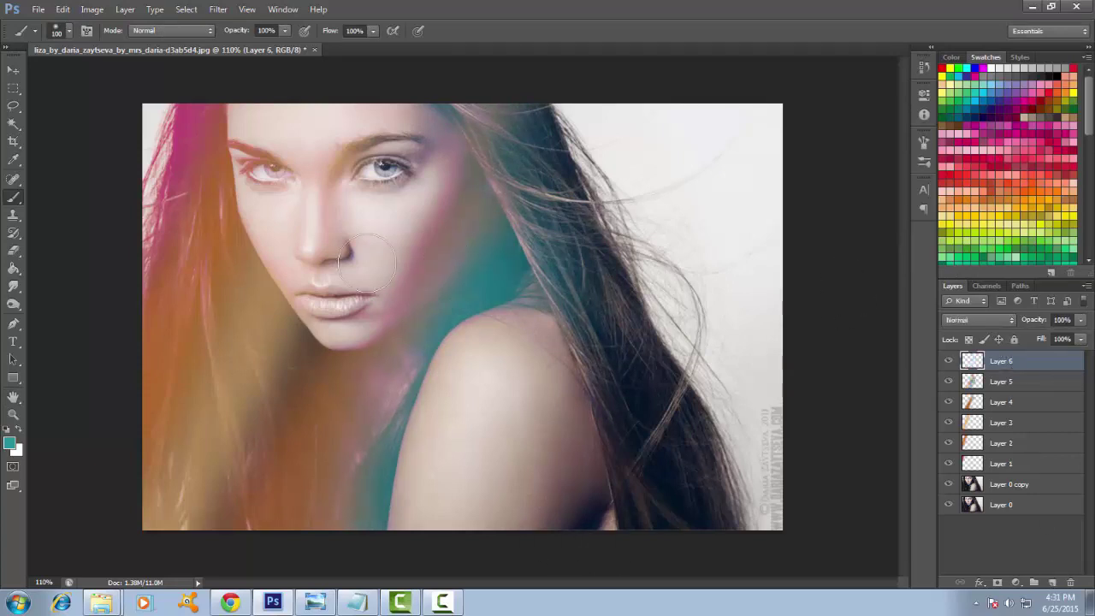
{"action": "left_click", "coordinate": [9, 442]}
{"action": "left_click", "coordinate": [912, 190]}
{"action": "left_click", "coordinate": [867, 154]}
{"action": "key", "text": "Return"}
{"action": "left_click_drag", "start_coordinate": [478, 95], "coordinate": [685, 491]}
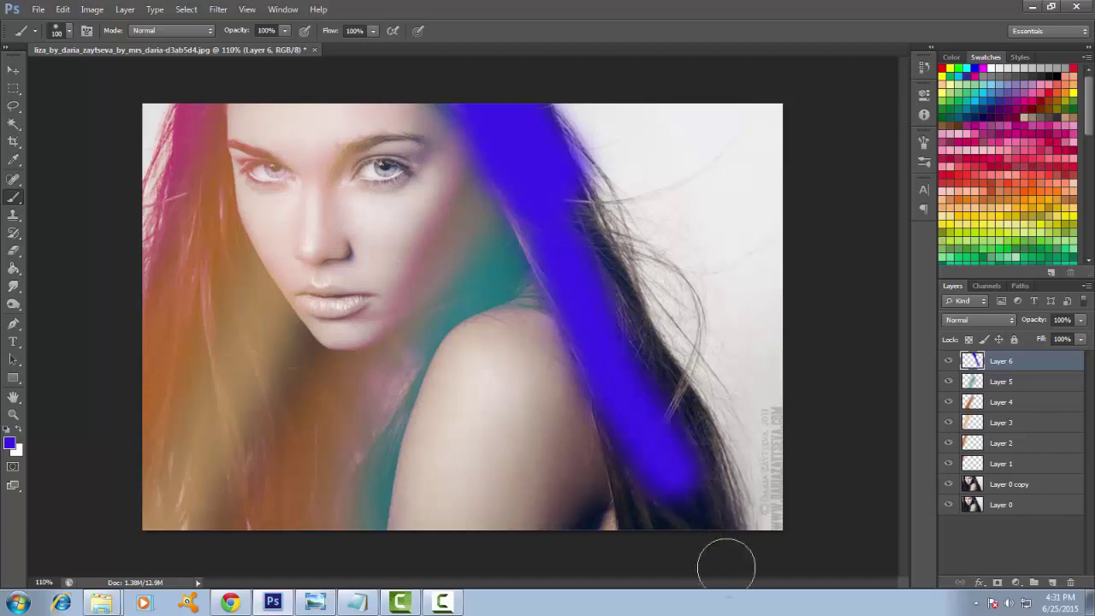
Step: Set Layer 6 to Lighten, apply a Gaussian Blur, and fade it to 83% opacity
{"action": "left_click", "coordinate": [978, 319]}
{"action": "left_click", "coordinate": [958, 110]}
{"action": "left_click", "coordinate": [218, 9]}
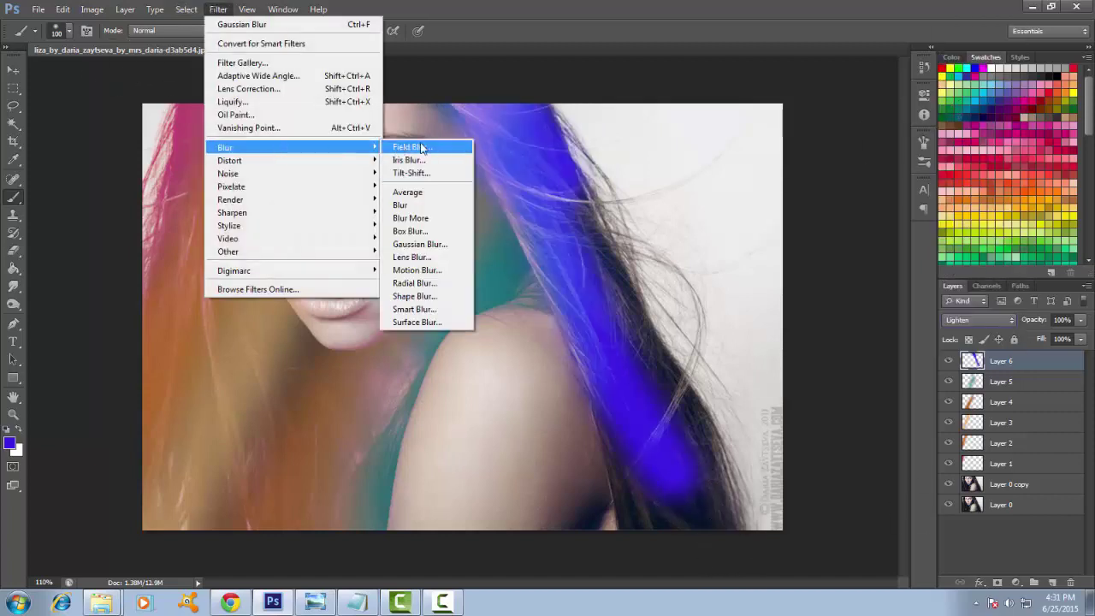
{"action": "left_click", "coordinate": [419, 243]}
{"action": "key", "text": "Return"}
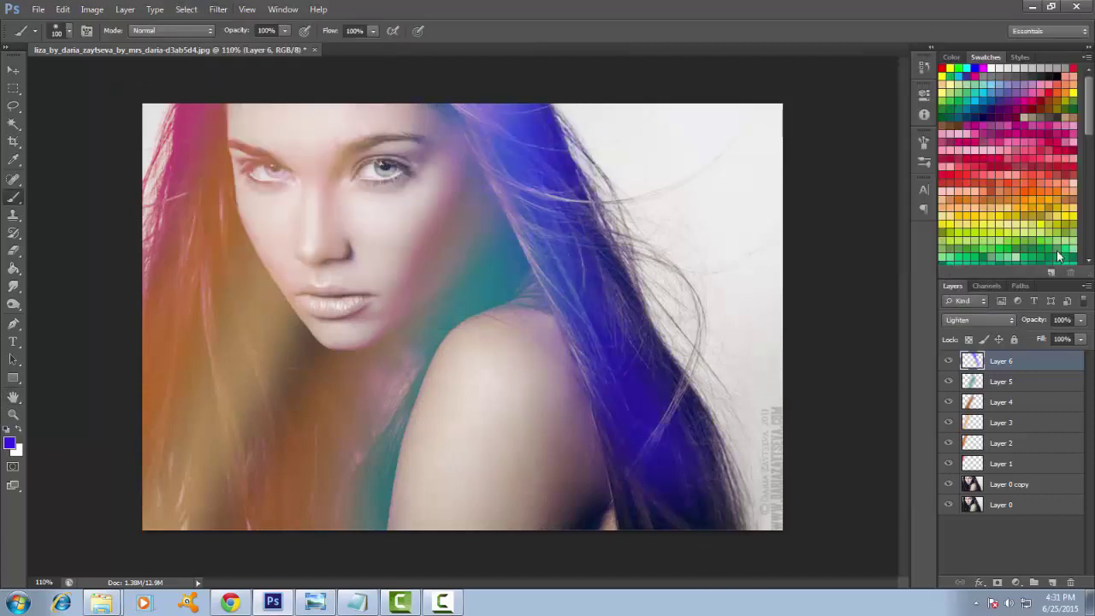
{"action": "left_click_drag", "start_coordinate": [1079, 319], "coordinate": [1070, 340]}
Step: On new Layer 7, paint teal over the shoulder and right hair
{"action": "left_click", "coordinate": [1052, 582]}
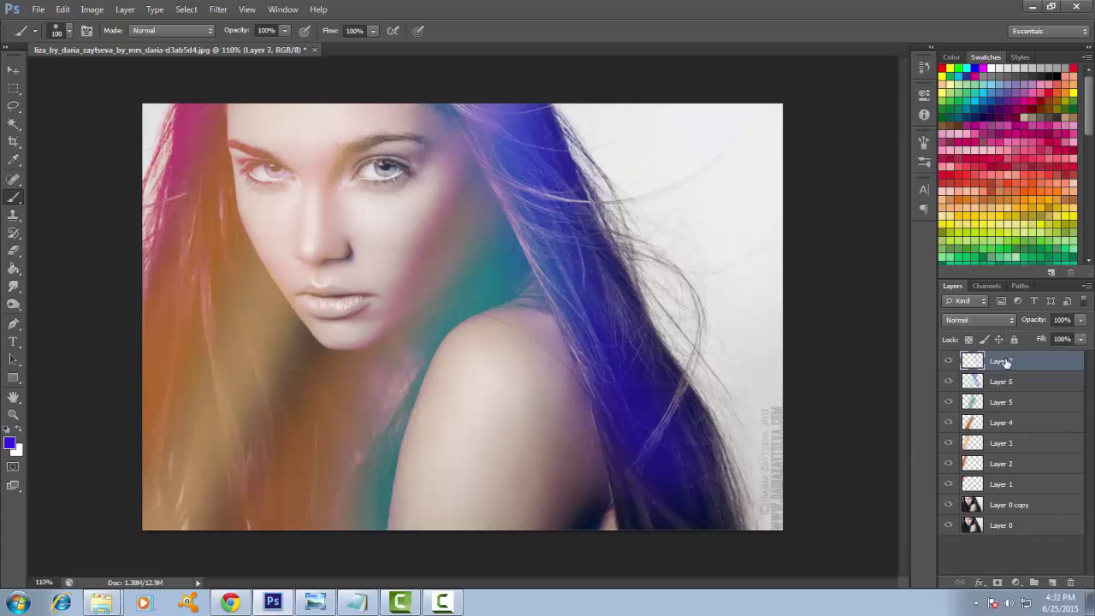
{"action": "left_click", "coordinate": [10, 442]}
{"action": "left_click", "coordinate": [907, 214]}
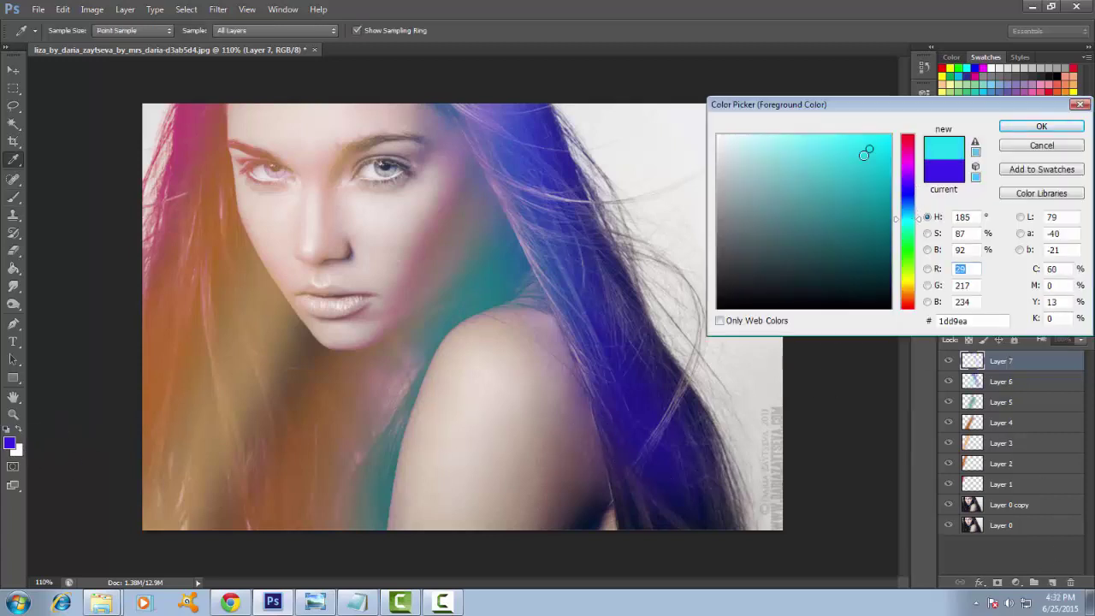
{"action": "left_click", "coordinate": [870, 214]}
{"action": "left_click", "coordinate": [1033, 69]}
{"action": "mouse_move", "coordinate": [464, 509]}
{"action": "left_mouse_down"}
{"action": "mouse_move", "coordinate": [527, 396]}
{"action": "mouse_move", "coordinate": [574, 488]}
{"action": "mouse_move", "coordinate": [668, 351]}
{"action": "mouse_move", "coordinate": [752, 282]}
{"action": "mouse_move", "coordinate": [753, 479]}
{"action": "left_mouse_up"}
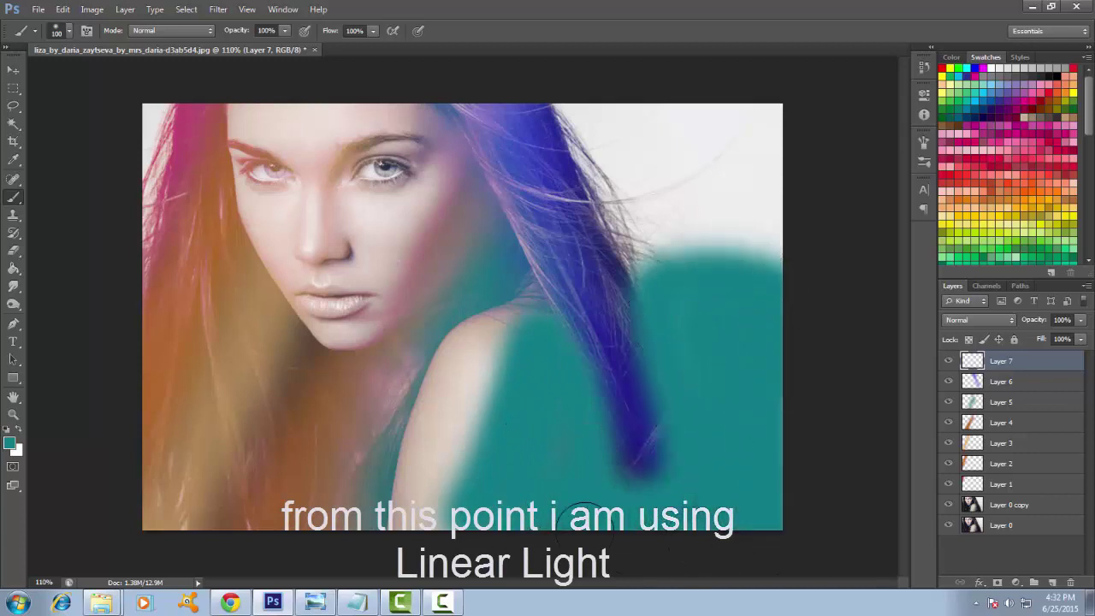
Step: After trying Darker Color and Normal, set the teal layer's blend mode to Linear Light
{"action": "left_click", "coordinate": [979, 319]}
{"action": "left_click", "coordinate": [964, 83]}
{"action": "left_click", "coordinate": [980, 319]}
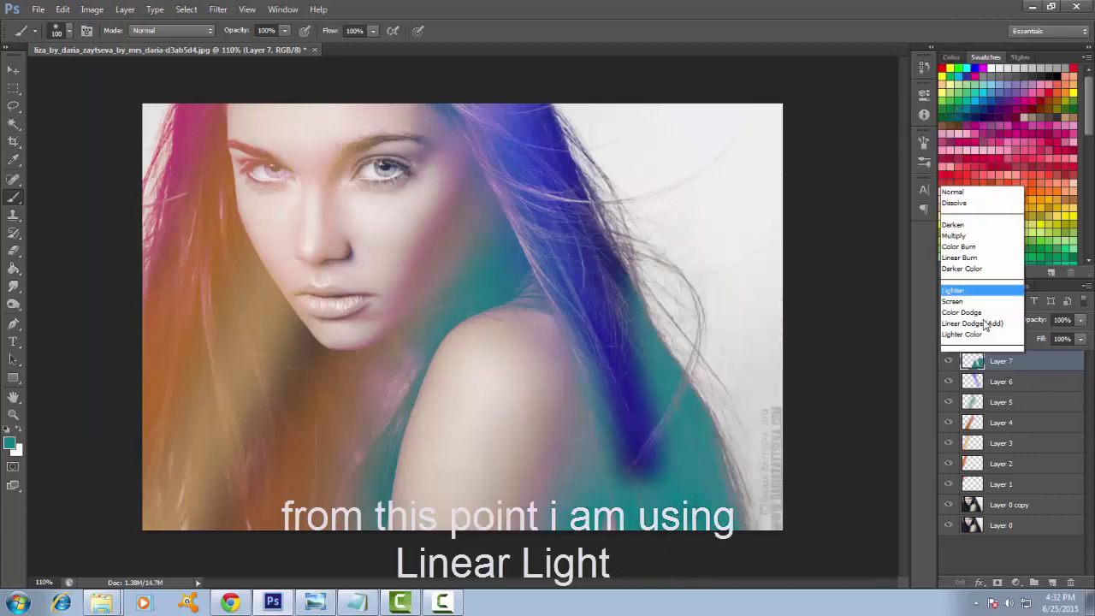
{"action": "left_click", "coordinate": [954, 189]}
{"action": "left_click", "coordinate": [979, 319]}
{"action": "left_click", "coordinate": [953, 214]}
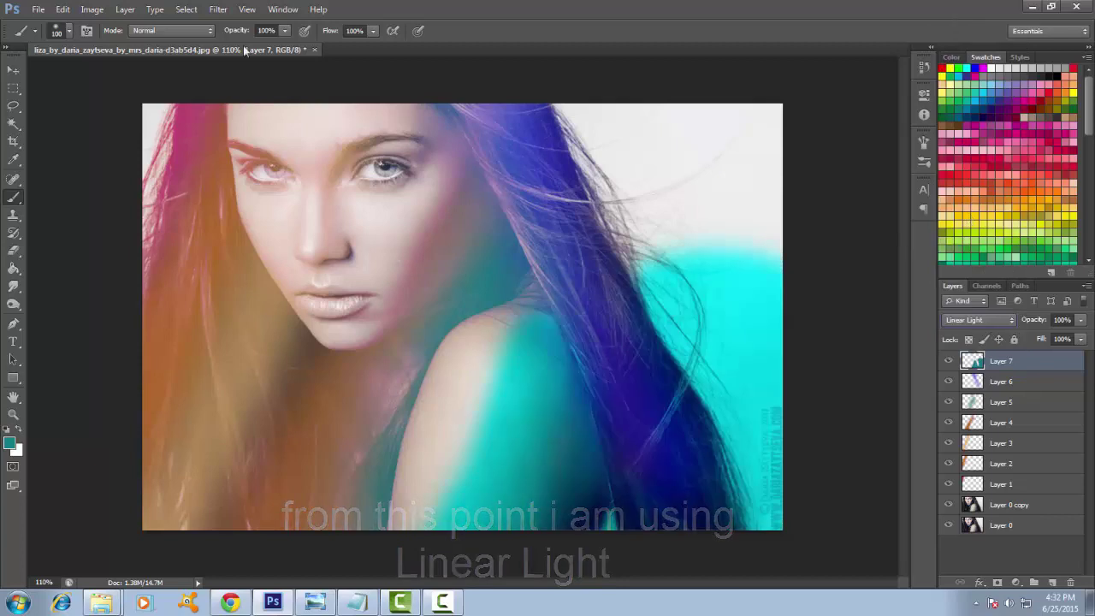
Step: Gaussian-blur the teal wash 69.2 pixels and fade it to about two-thirds opacity
{"action": "left_click", "coordinate": [219, 10]}
{"action": "left_click", "coordinate": [418, 242]}
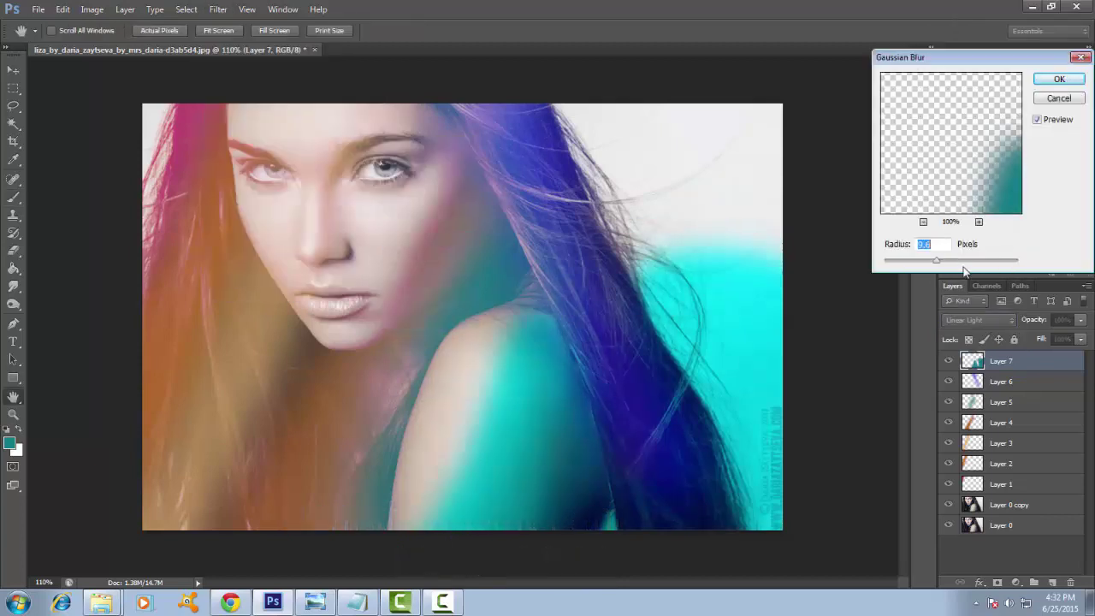
{"action": "left_click_drag", "start_coordinate": [955, 263], "coordinate": [963, 265]}
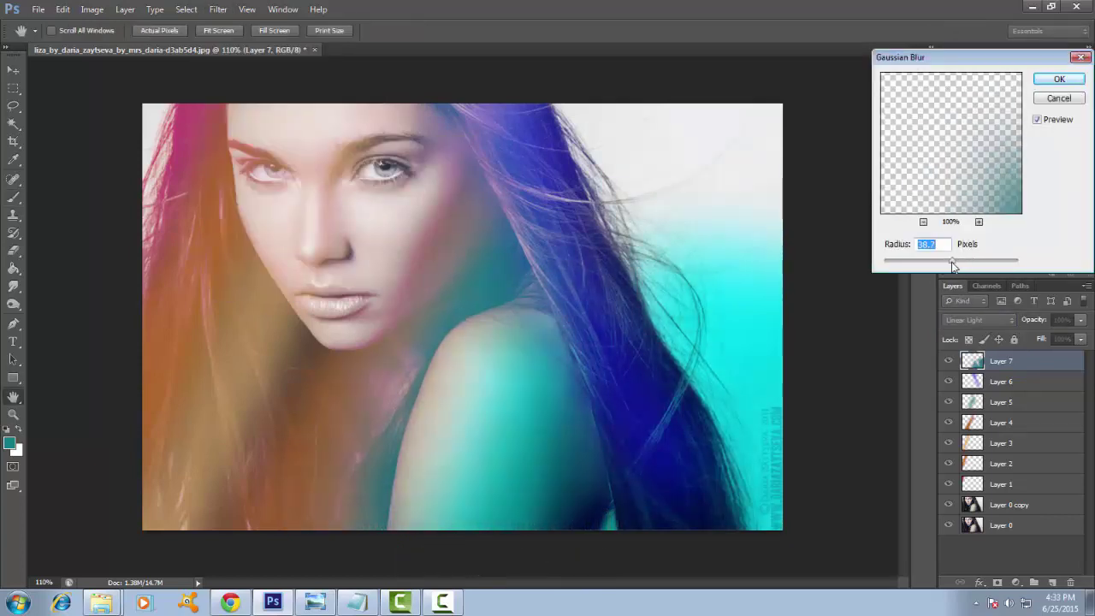
{"action": "left_click", "coordinate": [1059, 78]}
{"action": "left_click_drag", "start_coordinate": [1080, 319], "coordinate": [1057, 336]}
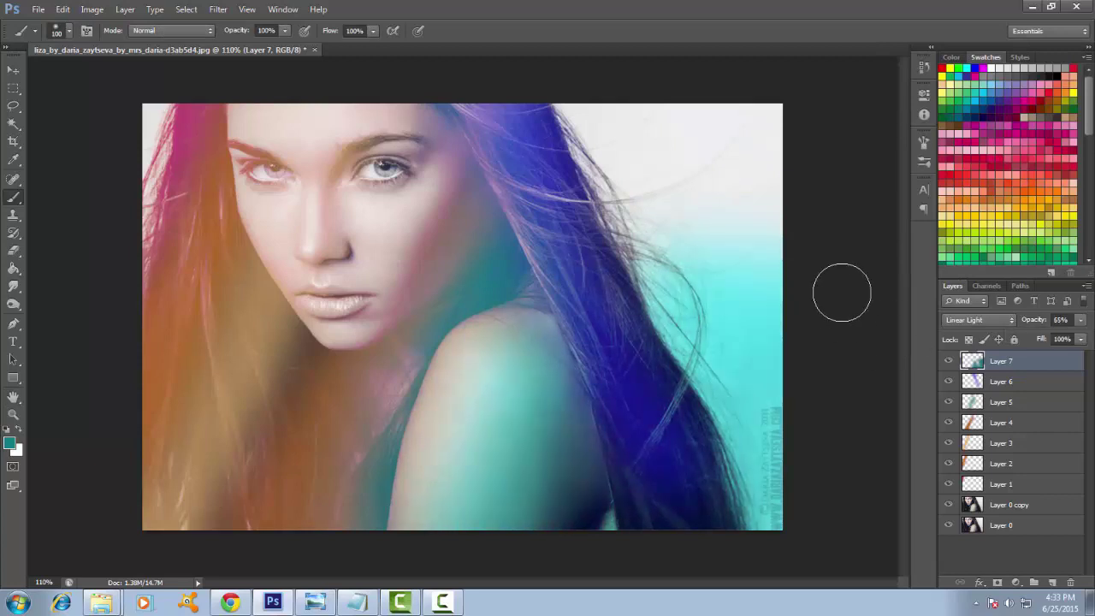
Step: On new Layer 8, paint purple over the top-right corner with a 500 px brush
{"action": "left_click", "coordinate": [1052, 583]}
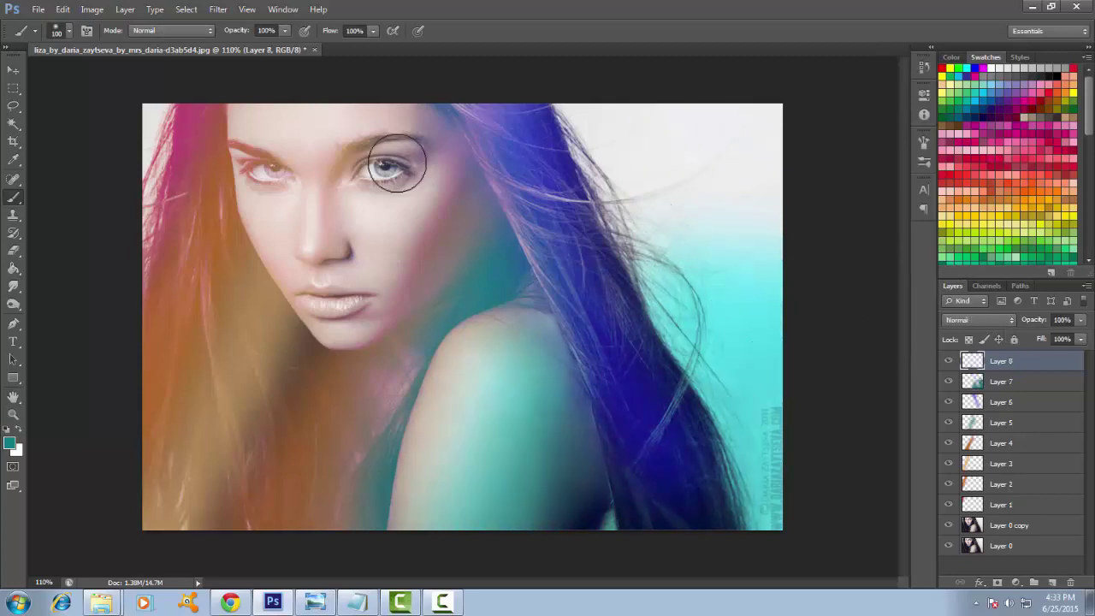
{"action": "left_click", "coordinate": [11, 443]}
{"action": "left_click_drag", "start_coordinate": [901, 222], "coordinate": [901, 171]}
{"action": "left_click", "coordinate": [947, 148]}
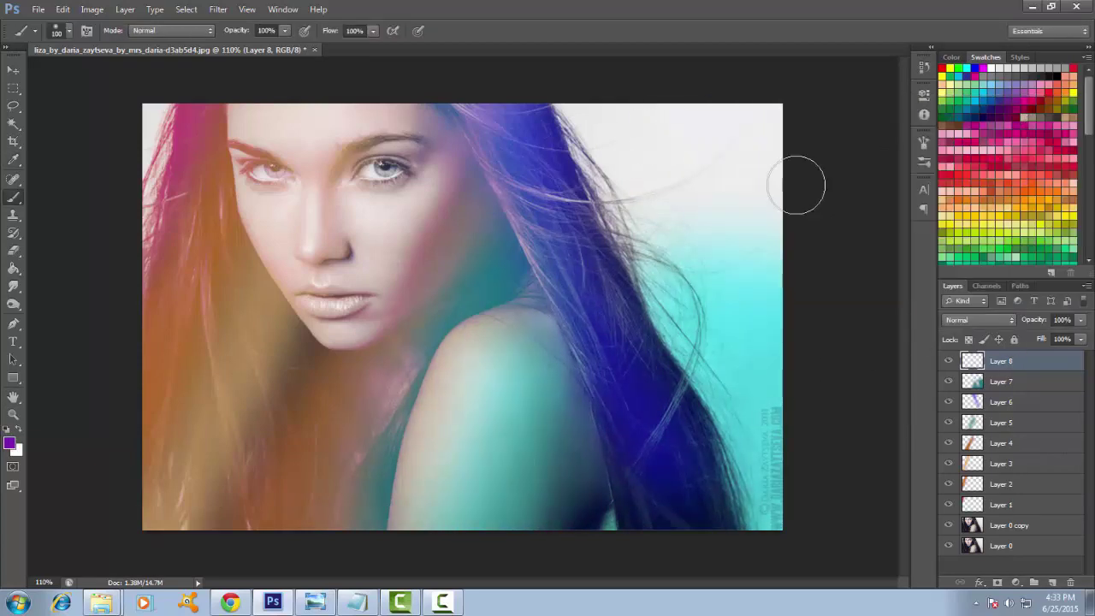
{"action": "key", "text": "bracketright"}
{"action": "key", "text": "bracketright"}
{"action": "key", "text": "bracketright"}
{"action": "left_click_drag", "start_coordinate": [727, 69], "coordinate": [706, 80]}
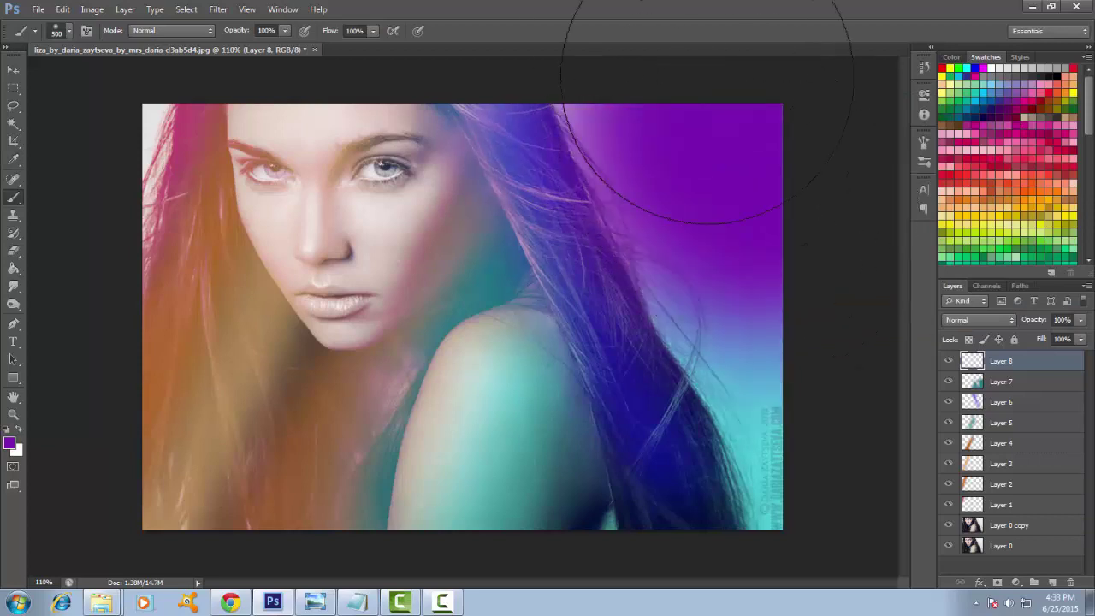
Step: Set the purple layer to Linear Light, blur it 168.9 pixels, and fade to 53%
{"action": "left_click", "coordinate": [980, 320]}
{"action": "left_click", "coordinate": [998, 319]}
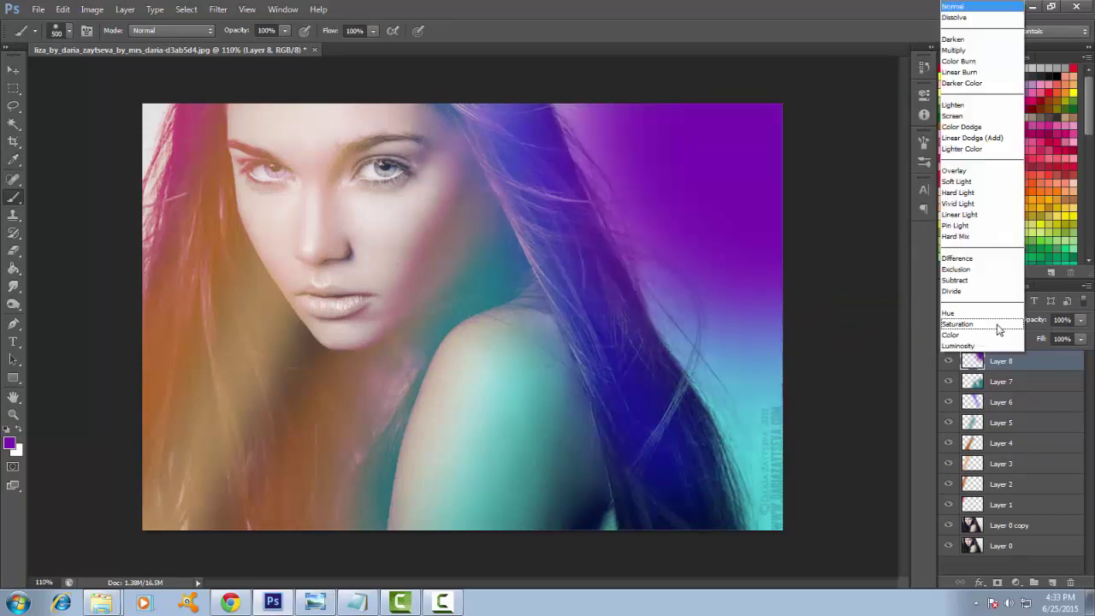
{"action": "left_click", "coordinate": [960, 214]}
{"action": "left_click", "coordinate": [217, 9]}
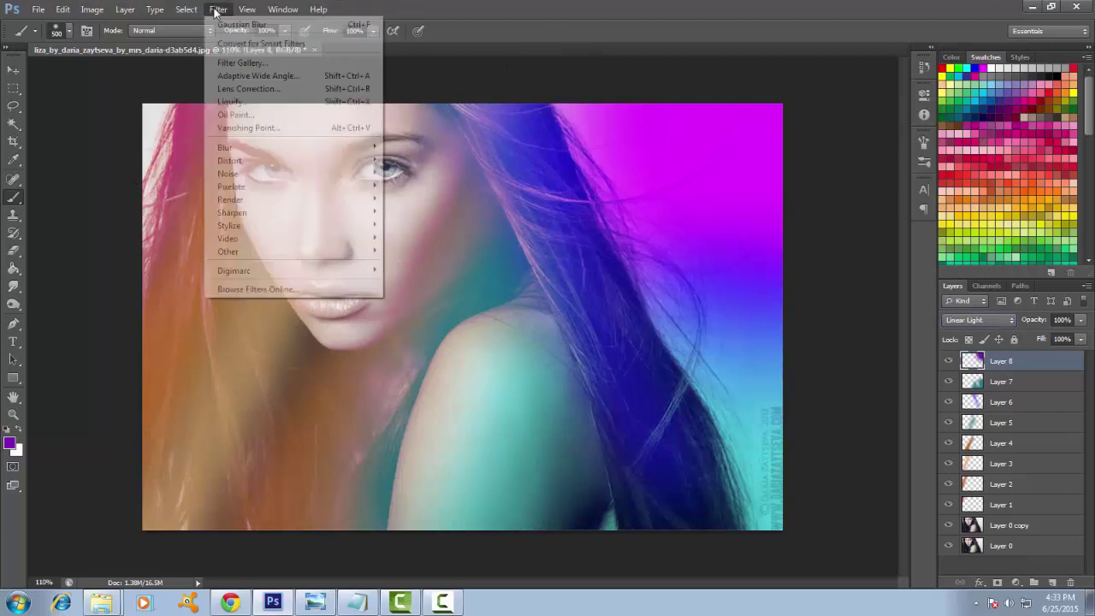
{"action": "mouse_move", "coordinate": [225, 147]}
{"action": "left_click", "coordinate": [466, 242]}
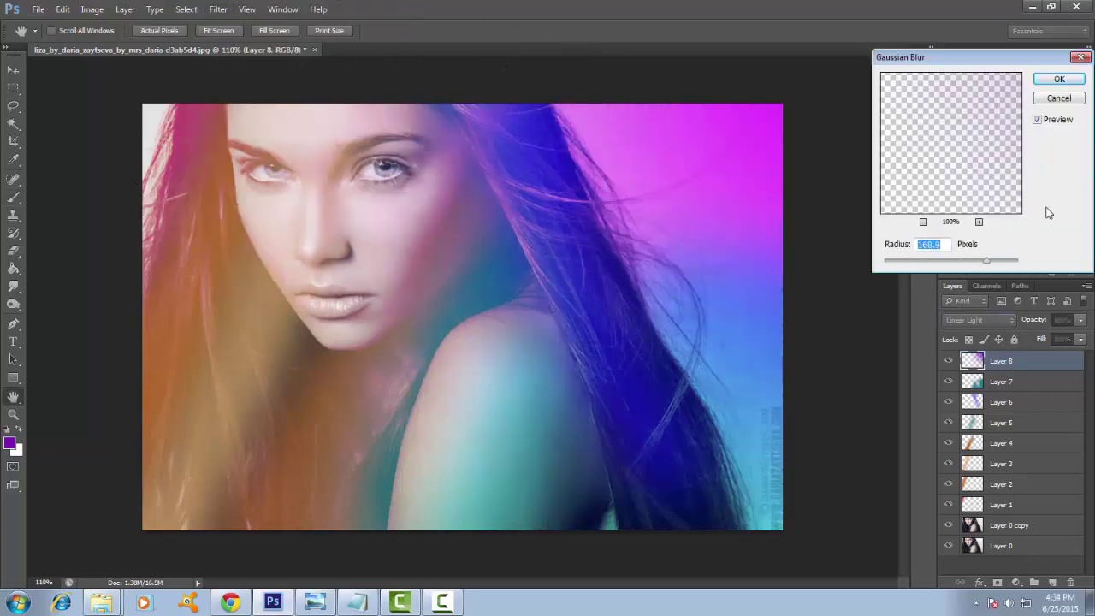
{"action": "left_click", "coordinate": [1059, 79]}
{"action": "left_click", "coordinate": [1080, 319]}
{"action": "left_click_drag", "start_coordinate": [1080, 334], "coordinate": [1058, 339]}
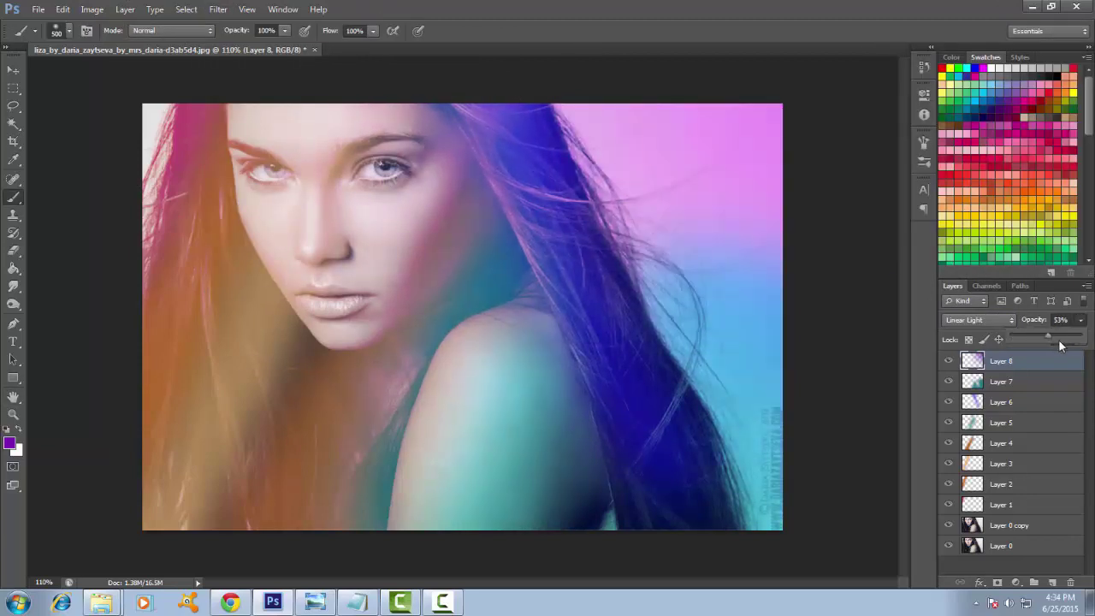
Step: On a new layer with a 200-pixel brush, dab soft brown spots over the upper-right background
{"action": "left_click", "coordinate": [1052, 583]}
{"action": "key", "text": "bracketleft"}
{"action": "key", "text": "bracketleft"}
{"action": "key", "text": "bracketleft"}
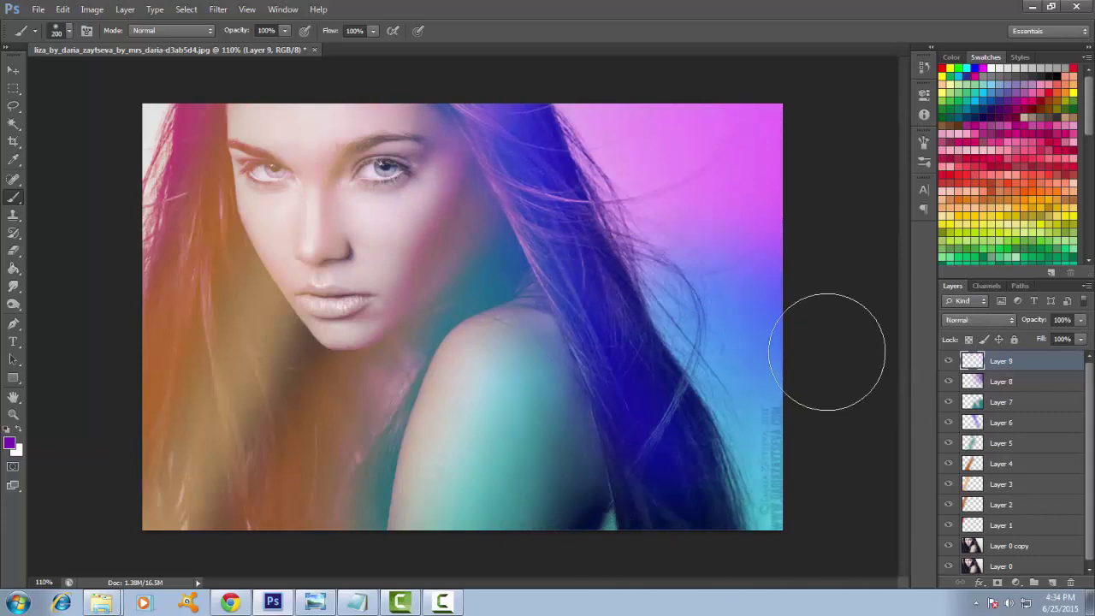
{"action": "left_click", "coordinate": [8, 443]}
{"action": "key", "text": "Return"}
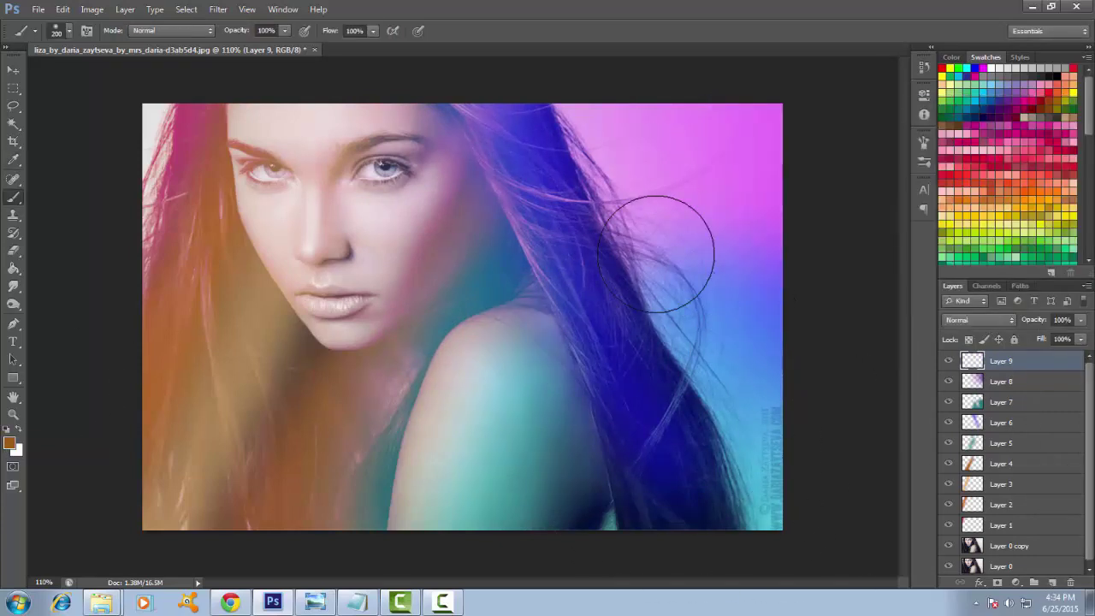
{"action": "left_click", "coordinate": [629, 141]}
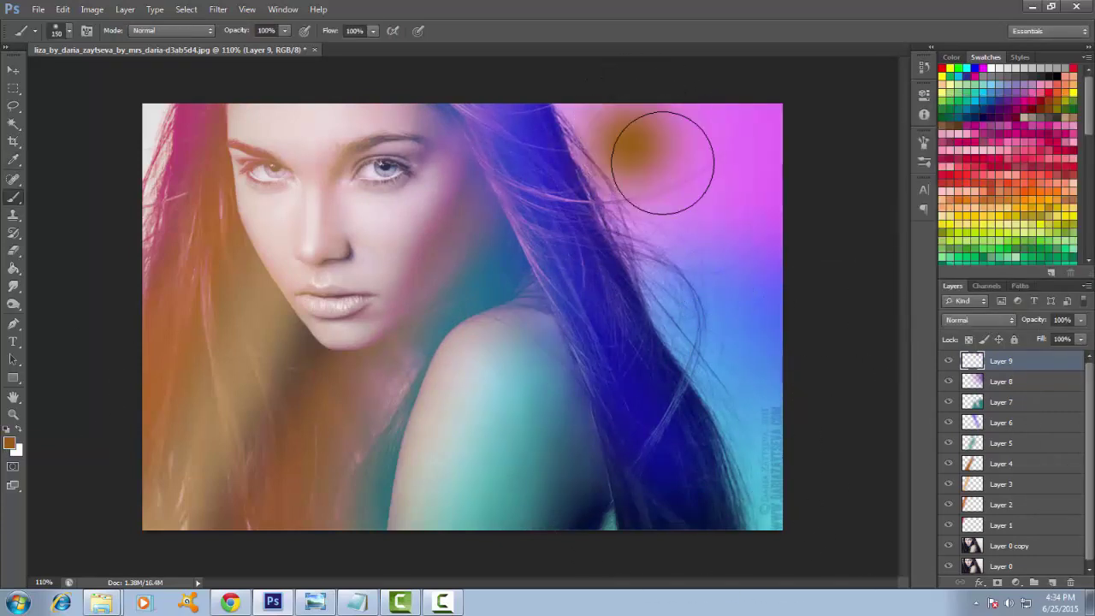
{"action": "left_click", "coordinate": [681, 198]}
{"action": "left_click", "coordinate": [703, 127]}
{"action": "left_click", "coordinate": [736, 203]}
{"action": "left_click", "coordinate": [648, 254]}
{"action": "left_click", "coordinate": [768, 124]}
Step: Blend the brown dabs layer as Linear Light, Gaussian-blur it, and lower its opacity
{"action": "left_click", "coordinate": [979, 319]}
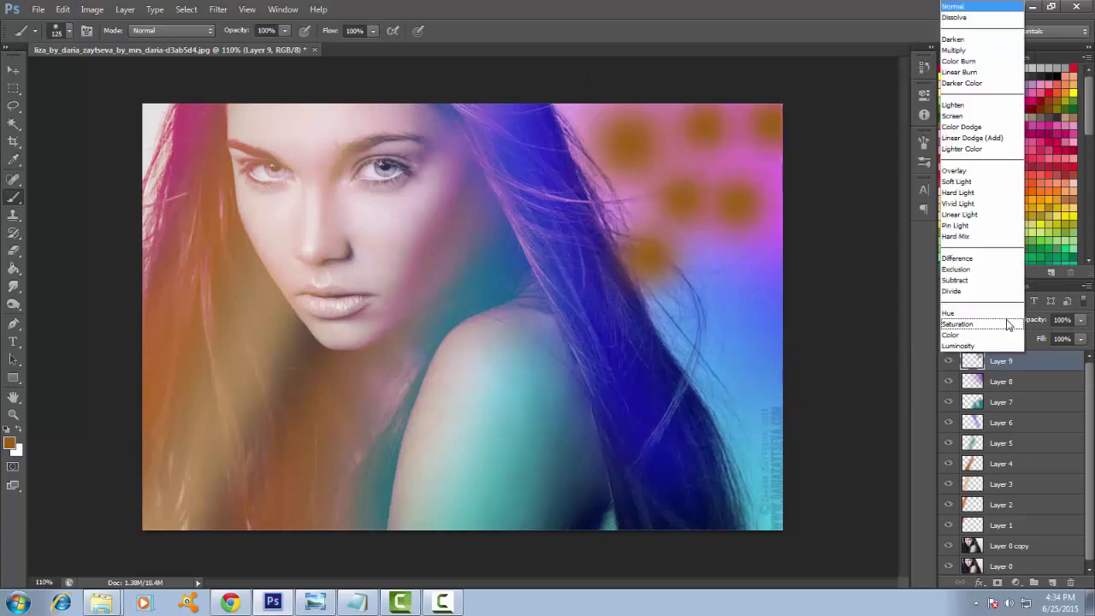
{"action": "left_click", "coordinate": [966, 220]}
{"action": "left_click", "coordinate": [218, 9]}
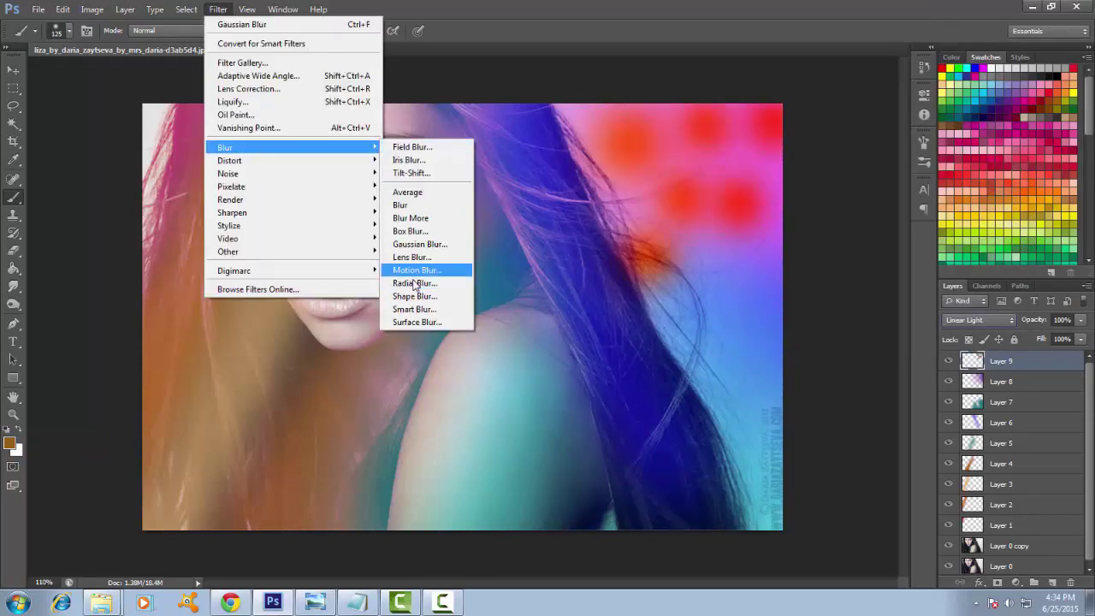
{"action": "left_click", "coordinate": [419, 244]}
{"action": "left_click_drag", "start_coordinate": [964, 269], "coordinate": [948, 267]}
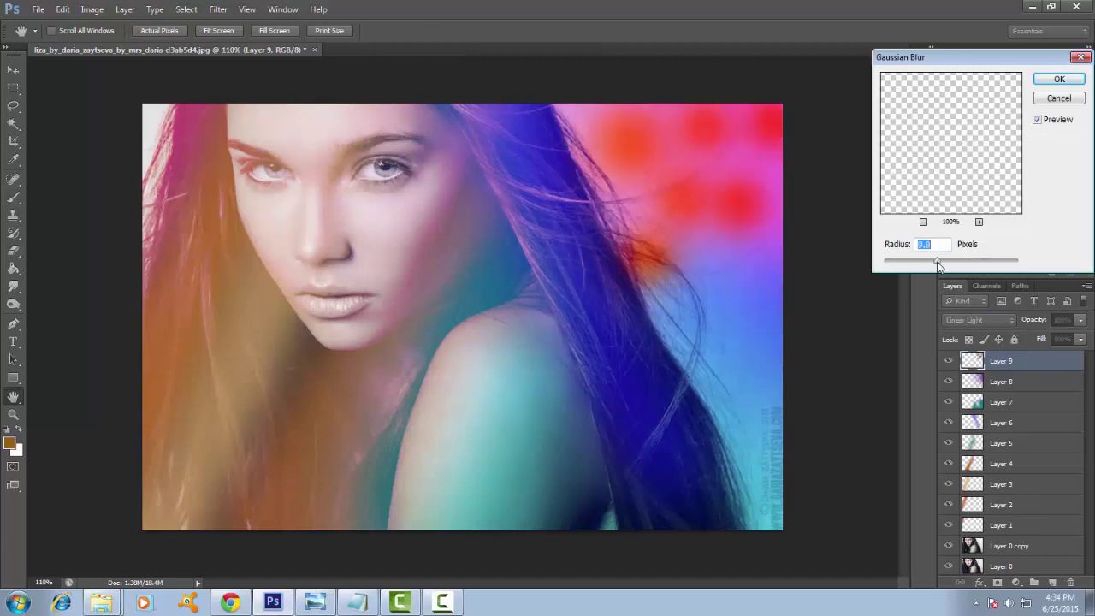
{"action": "left_click", "coordinate": [1059, 79]}
{"action": "left_click", "coordinate": [1080, 319]}
{"action": "left_click_drag", "start_coordinate": [1076, 337], "coordinate": [1051, 336]}
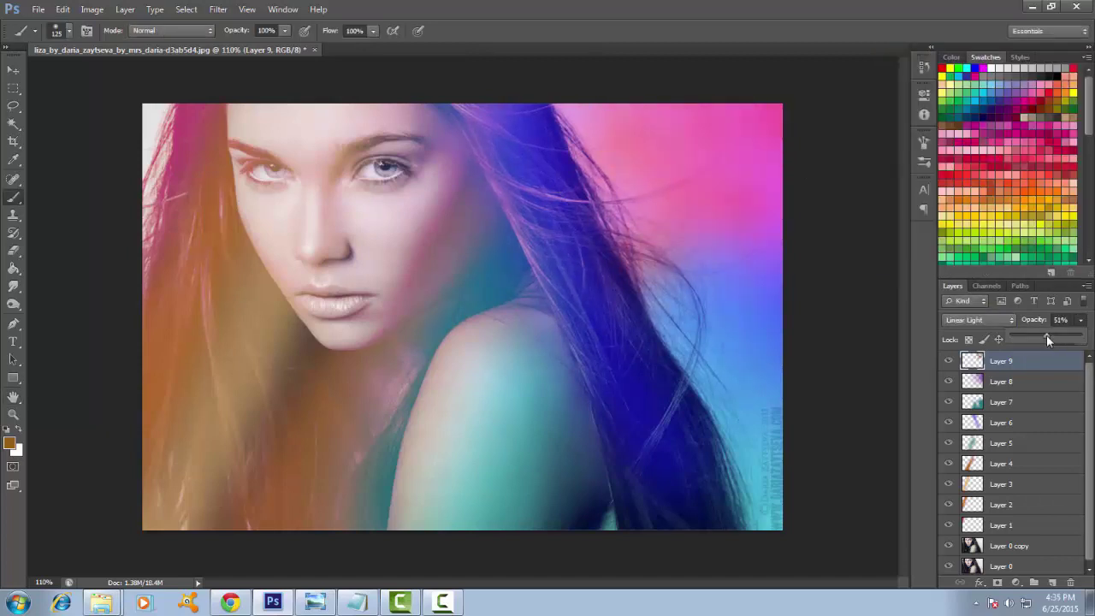
Step: On new Layer 10, paint broad strokes of teal sampled from the image over the right side
{"action": "key", "text": "ctrl+shift+alt+n"}
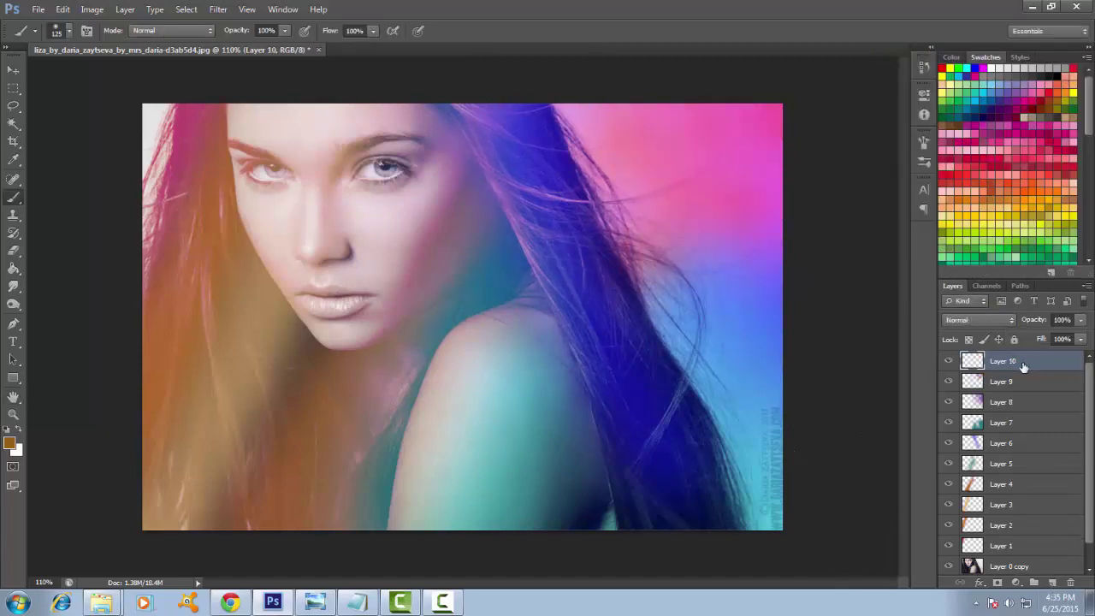
{"action": "left_click", "coordinate": [9, 443]}
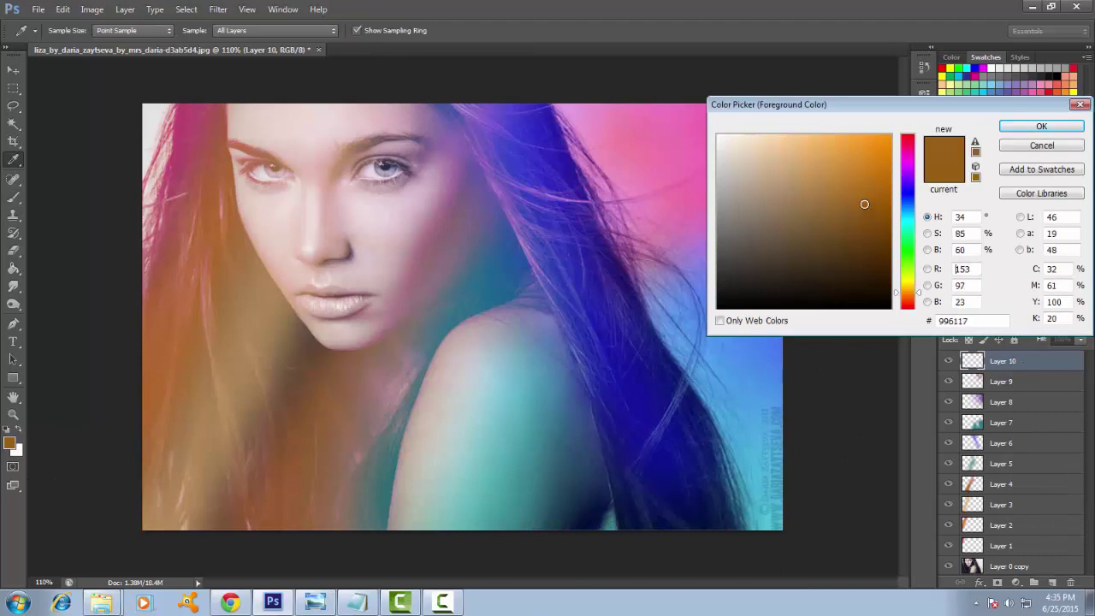
{"action": "left_click", "coordinate": [514, 487]}
{"action": "key", "text": "Return"}
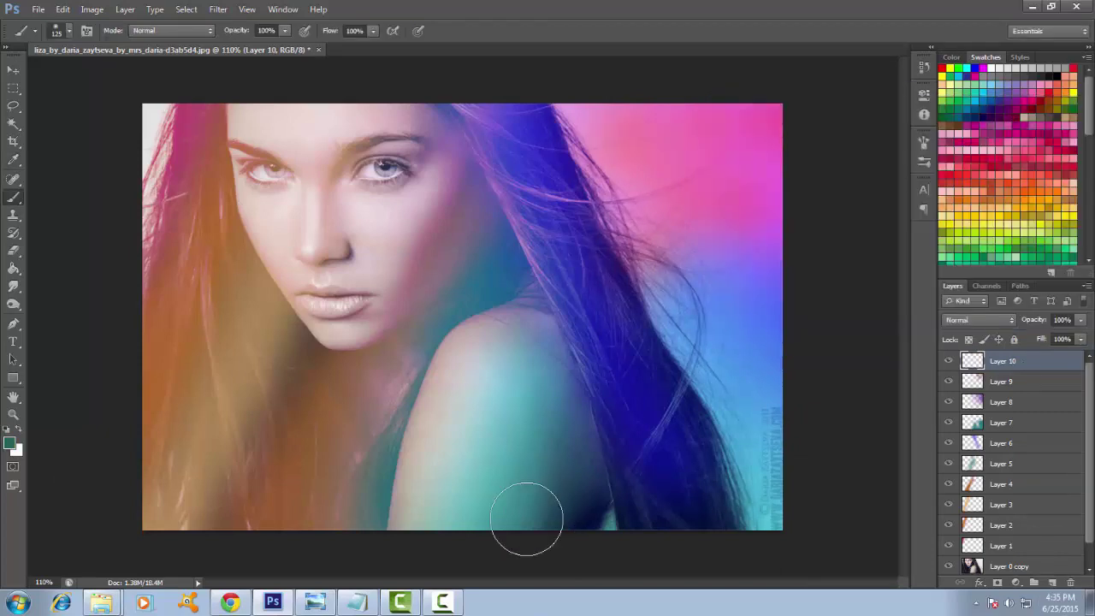
{"action": "key", "text": "p"}
{"action": "left_click", "coordinate": [13, 200]}
{"action": "mouse_move", "coordinate": [514, 514]}
{"action": "left_mouse_down"}
{"action": "mouse_move", "coordinate": [606, 410]}
{"action": "mouse_move", "coordinate": [621, 354]}
{"action": "mouse_move", "coordinate": [719, 188]}
{"action": "left_mouse_up"}
Step: Set Layer 10 to Linear Light and Gaussian-blur it with a radius of about 174.6 pixels
{"action": "left_click", "coordinate": [977, 320]}
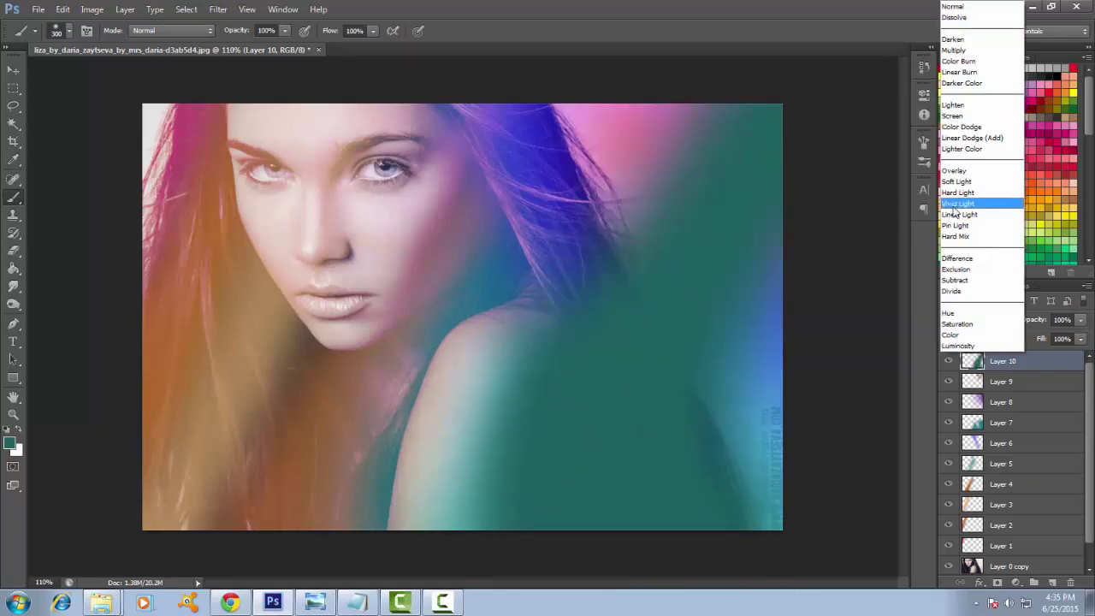
{"action": "left_click", "coordinate": [962, 206]}
{"action": "left_click", "coordinate": [218, 9]}
{"action": "mouse_move", "coordinate": [224, 147]}
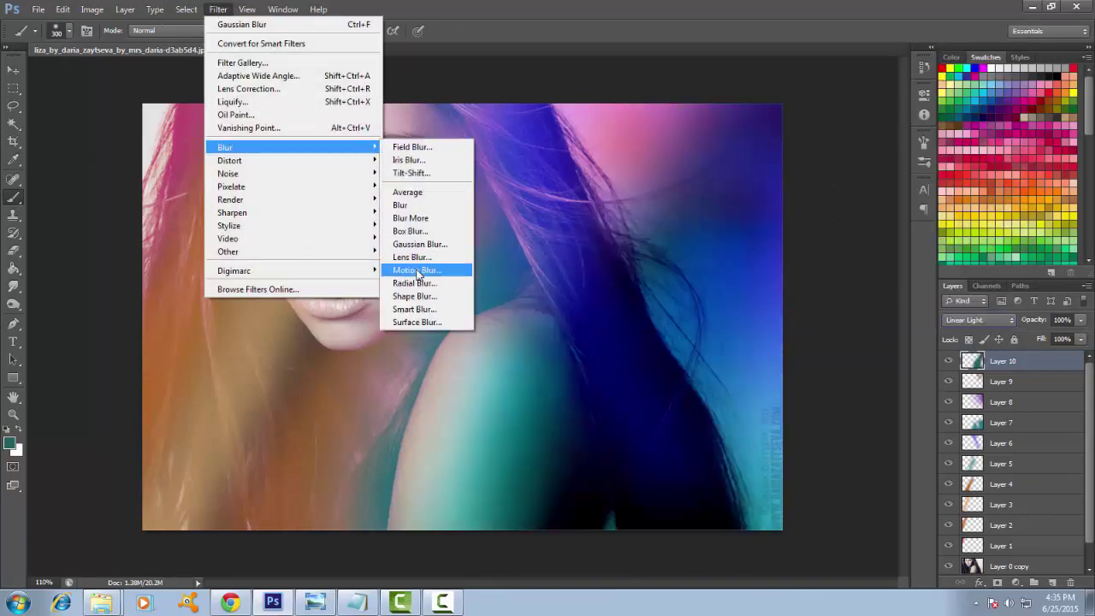
{"action": "left_click", "coordinate": [416, 269]}
{"action": "left_click", "coordinate": [807, 163]}
{"action": "left_click", "coordinate": [218, 9]}
{"action": "left_click", "coordinate": [409, 245]}
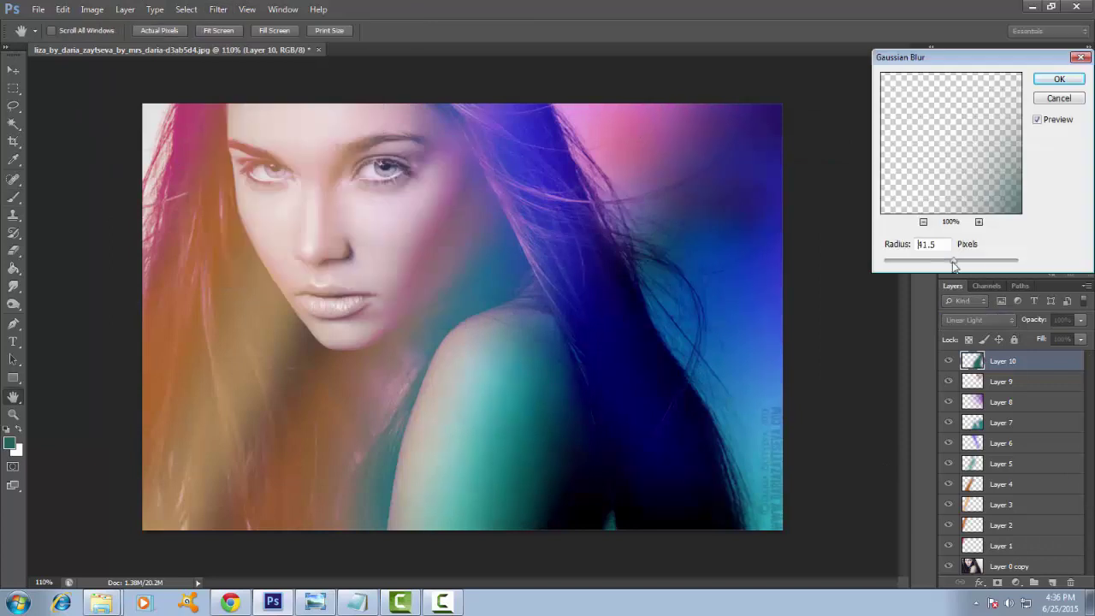
{"action": "left_click_drag", "start_coordinate": [980, 266], "coordinate": [985, 266]}
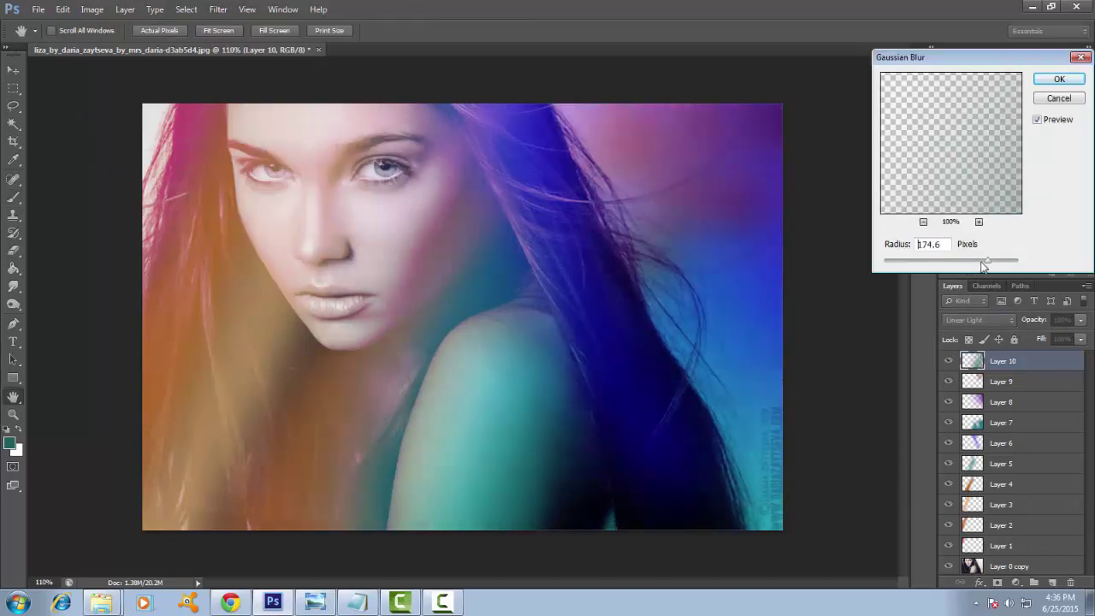
{"action": "left_click", "coordinate": [1061, 79]}
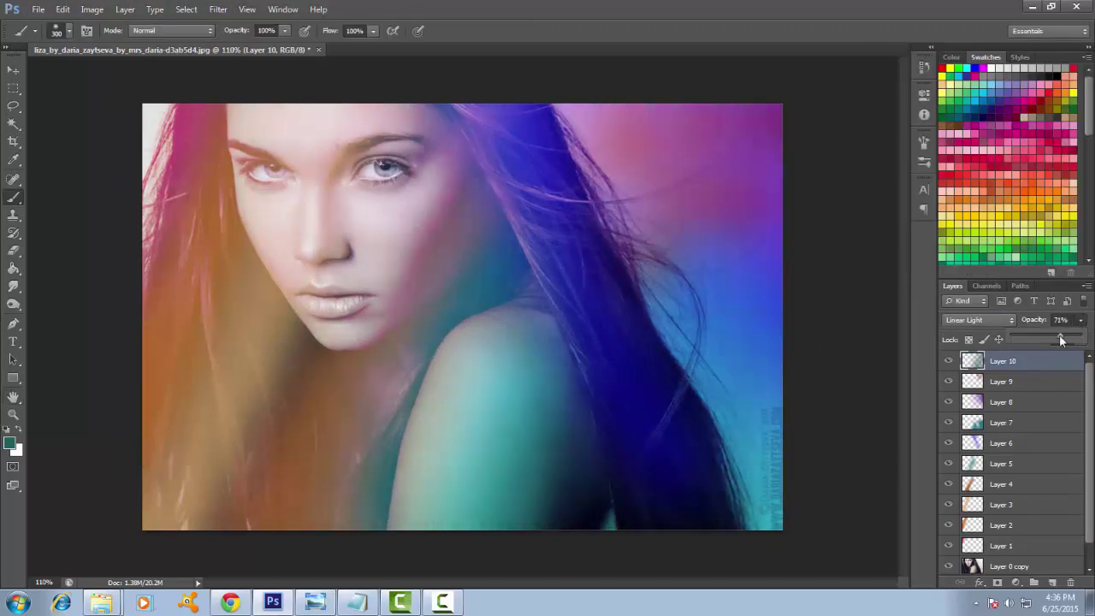
Step: Drop Layer 10's opacity to 47% and Layer 8's to 43%, then reduce Layer 9's opacity
{"action": "left_click_drag", "start_coordinate": [1059, 334], "coordinate": [1036, 332]}
{"action": "key", "text": "v"}
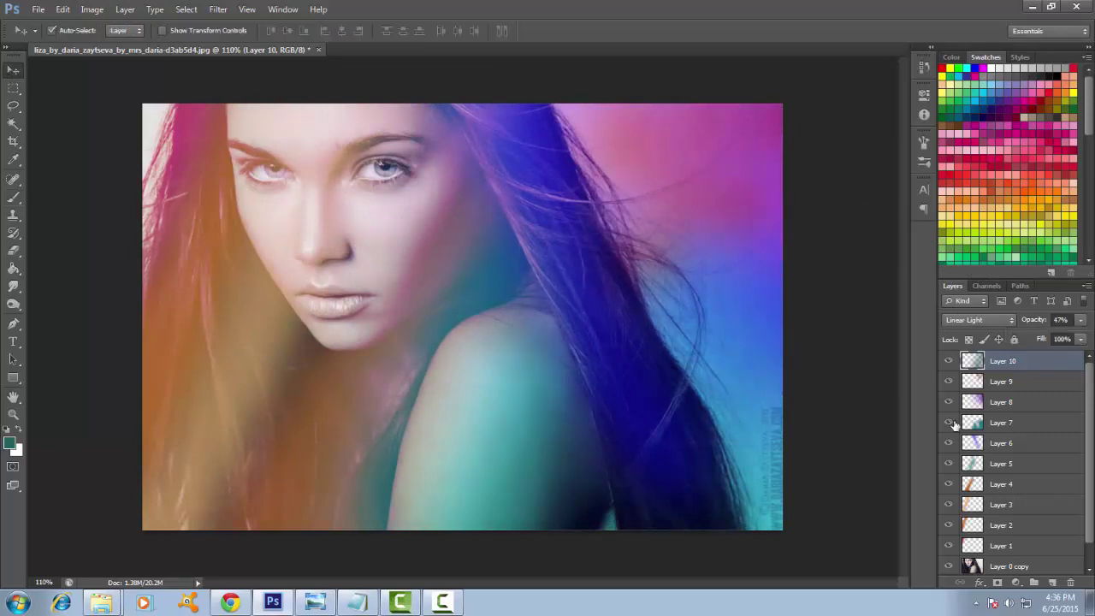
{"action": "left_click", "coordinate": [1018, 424]}
{"action": "left_click", "coordinate": [1018, 402]}
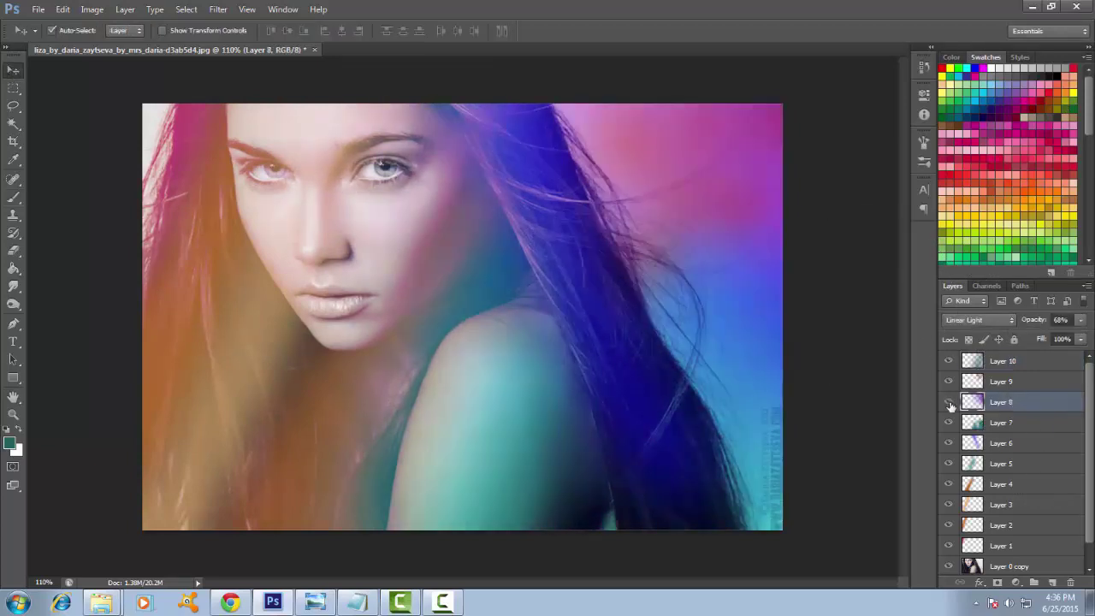
{"action": "left_click", "coordinate": [1079, 320]}
{"action": "left_click_drag", "start_coordinate": [1079, 323], "coordinate": [1038, 338]}
{"action": "left_click", "coordinate": [966, 381]}
{"action": "left_click", "coordinate": [1001, 444]}
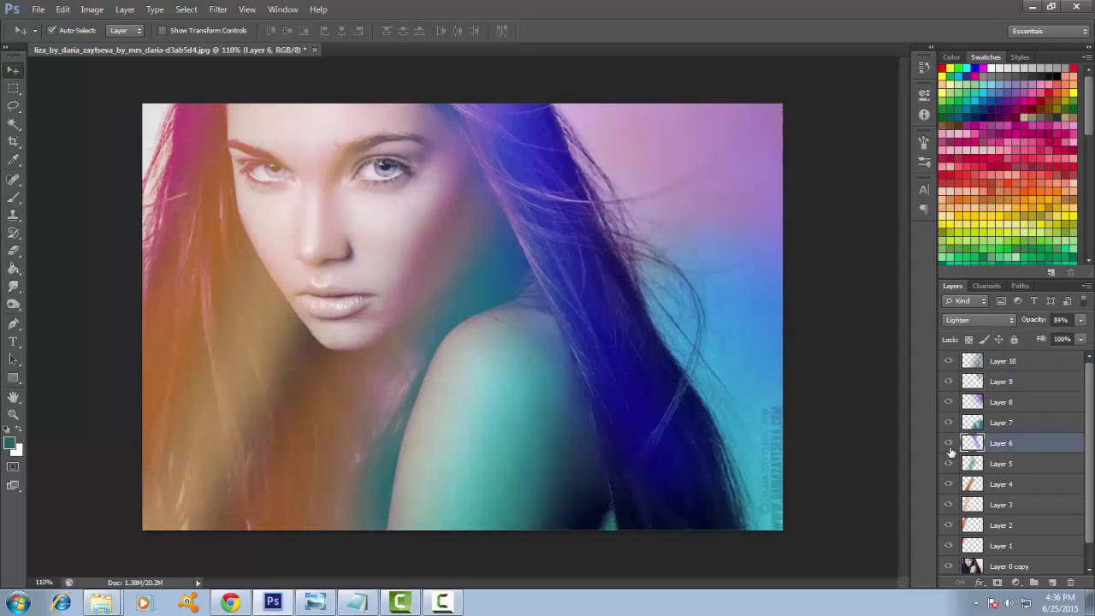
{"action": "left_click", "coordinate": [1079, 320]}
{"action": "left_click", "coordinate": [855, 384]}
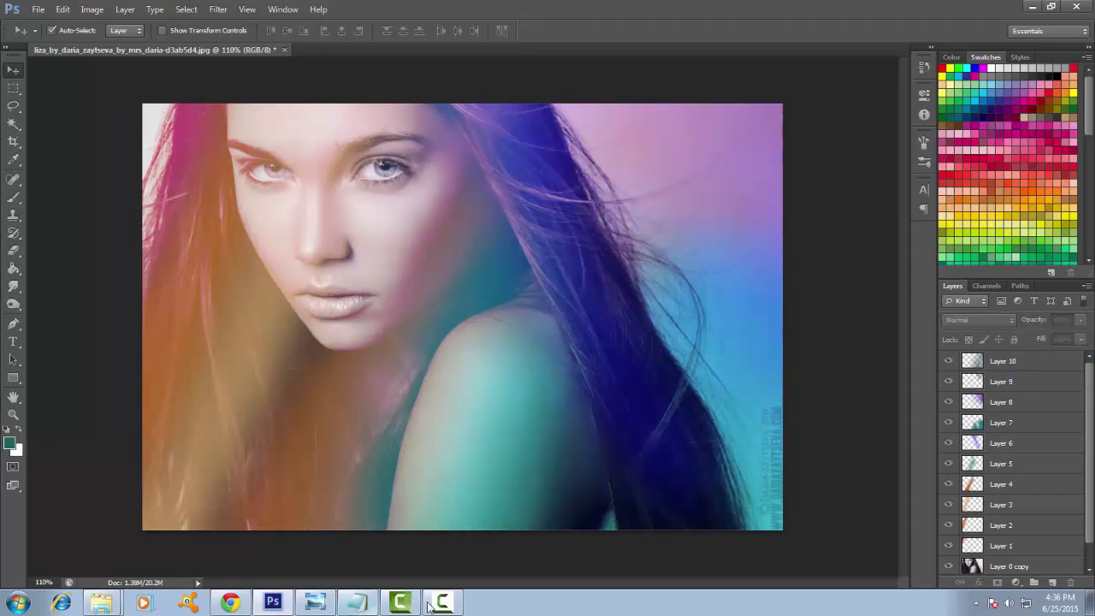
Step: On new Layer 11, paint three soft purple dabs at the upper right
{"action": "left_click", "coordinate": [1053, 582]}
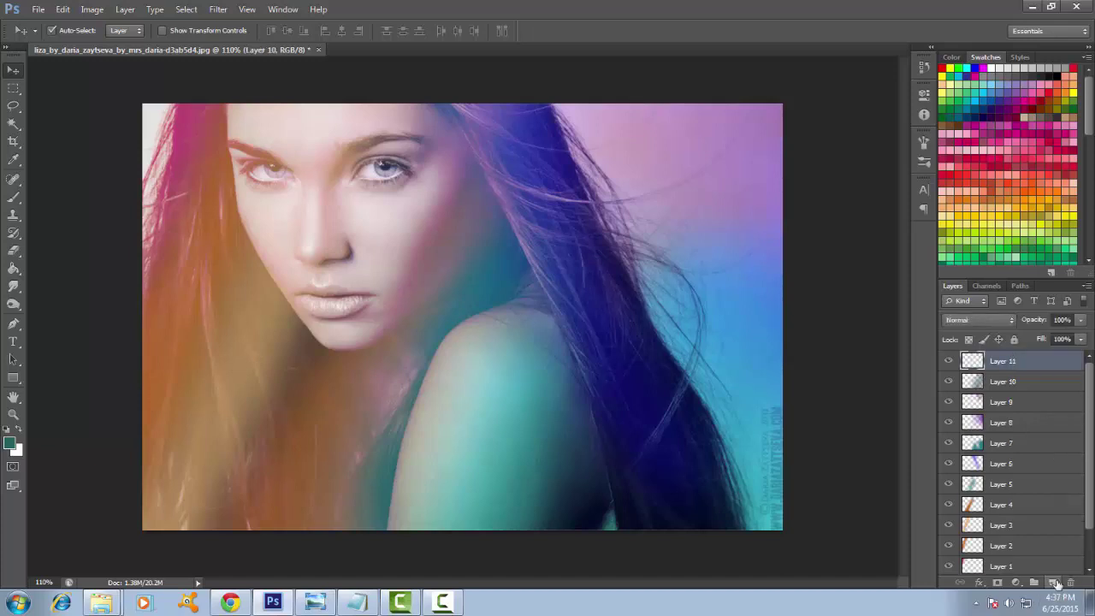
{"action": "left_click", "coordinate": [10, 443]}
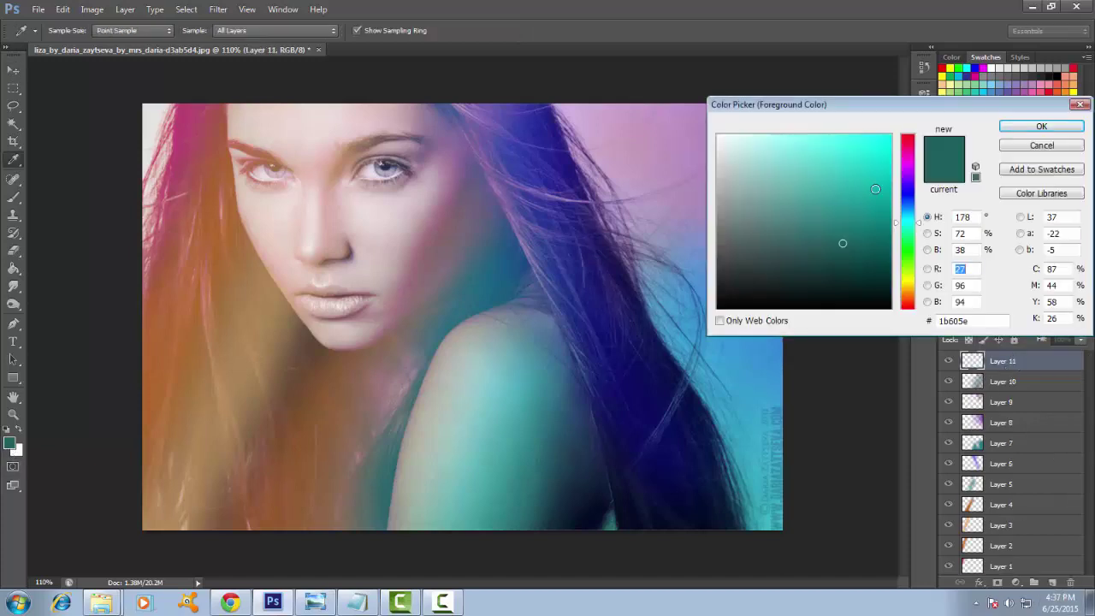
{"action": "left_click", "coordinate": [907, 152]}
{"action": "left_click", "coordinate": [860, 215]}
{"action": "key", "text": "Return"}
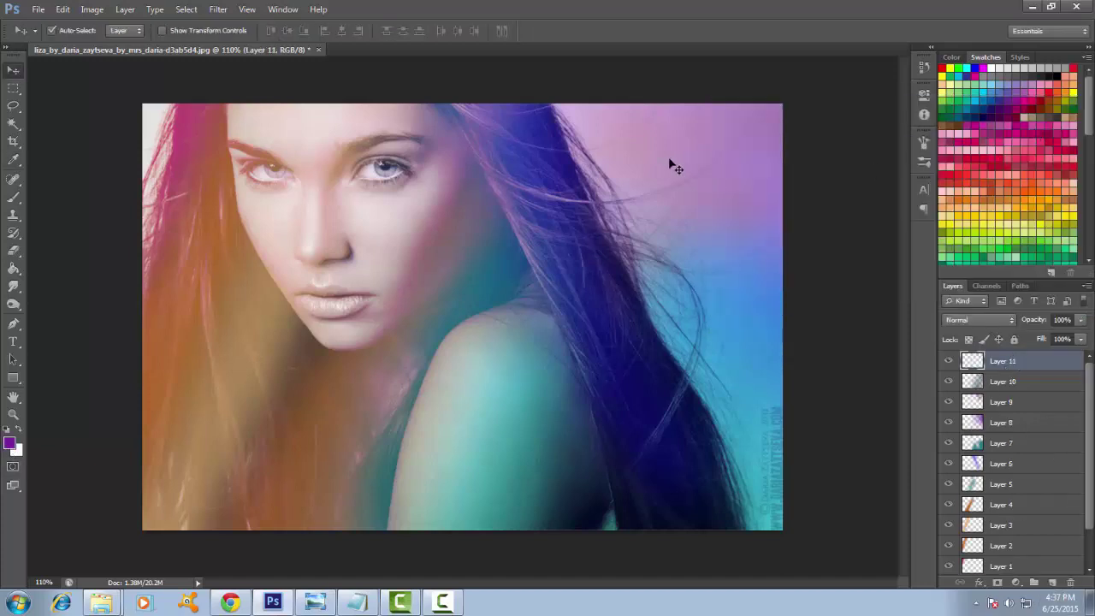
{"action": "key", "text": "b"}
{"action": "left_click", "coordinate": [642, 156]}
{"action": "left_click", "coordinate": [688, 221]}
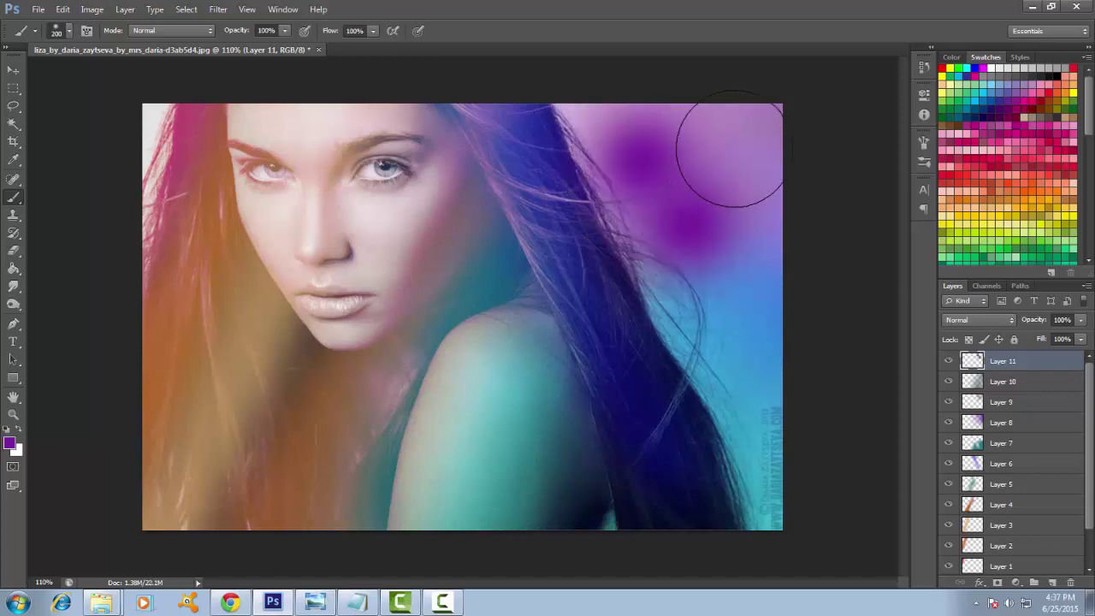
{"action": "left_click", "coordinate": [733, 145]}
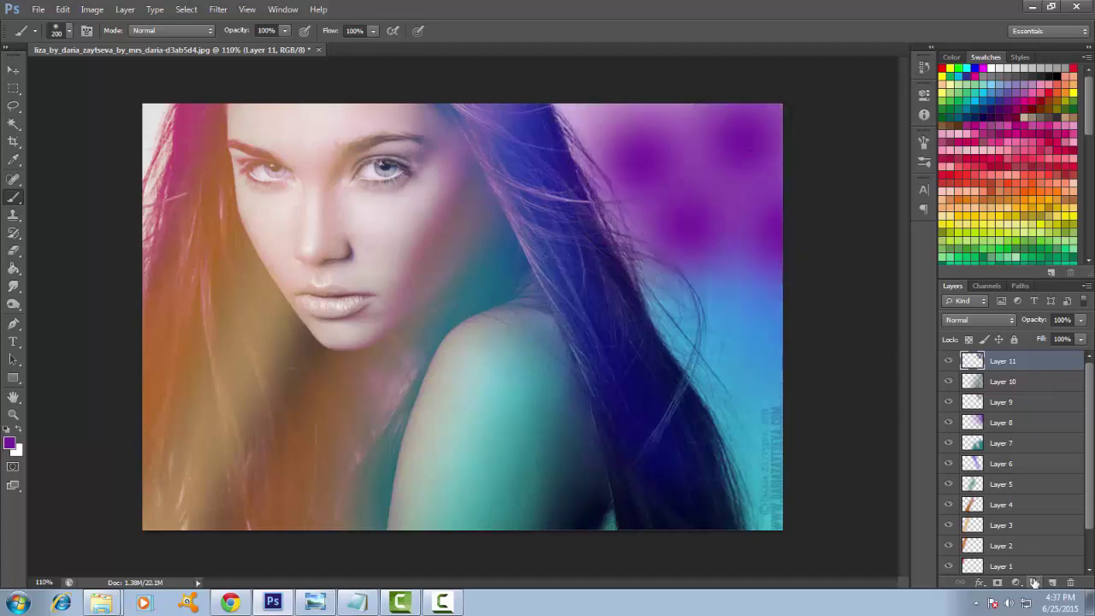
Step: Try out several blend modes for Layer 11
{"action": "left_click", "coordinate": [979, 319]}
{"action": "left_click", "coordinate": [975, 218]}
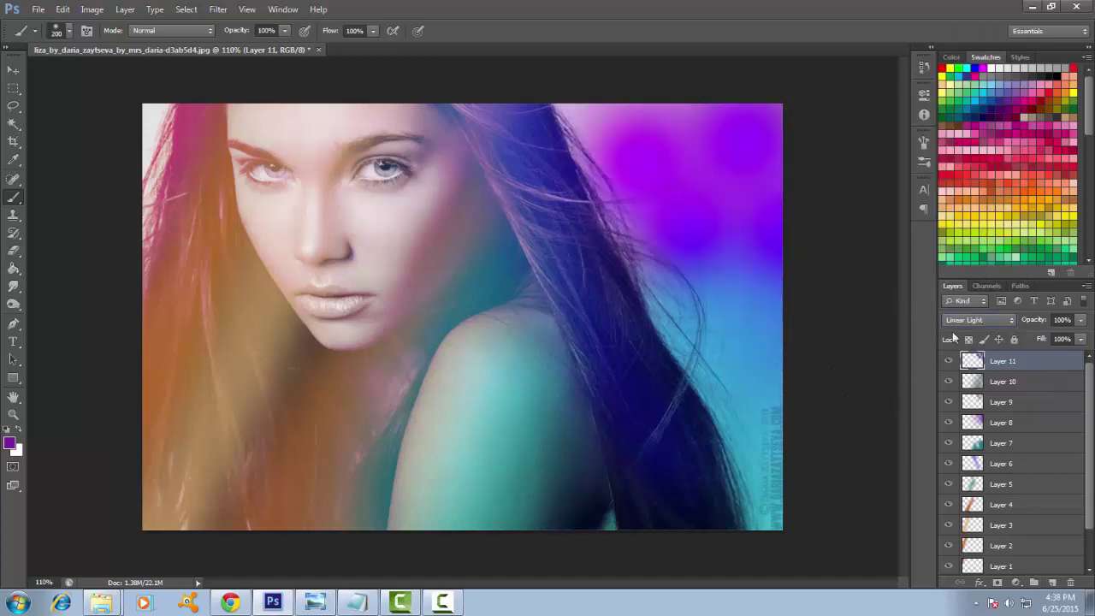
{"action": "key", "text": "Down"}
{"action": "key", "text": "Up"}
{"action": "key", "text": "Down"}
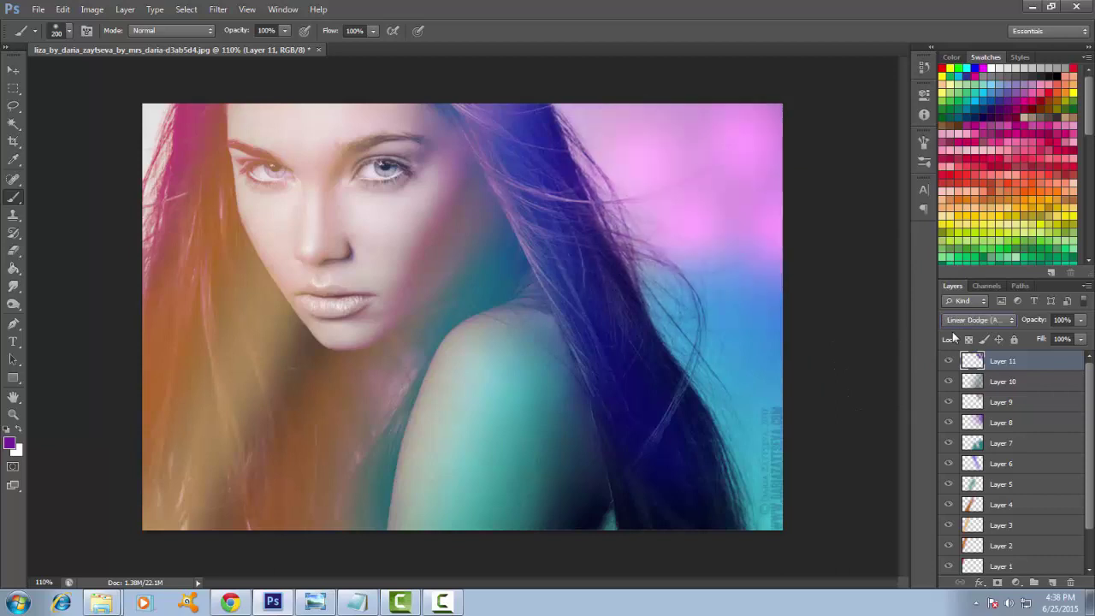
{"action": "key", "text": "Up"}
{"action": "key", "text": "Up"}
{"action": "key", "text": "Up"}
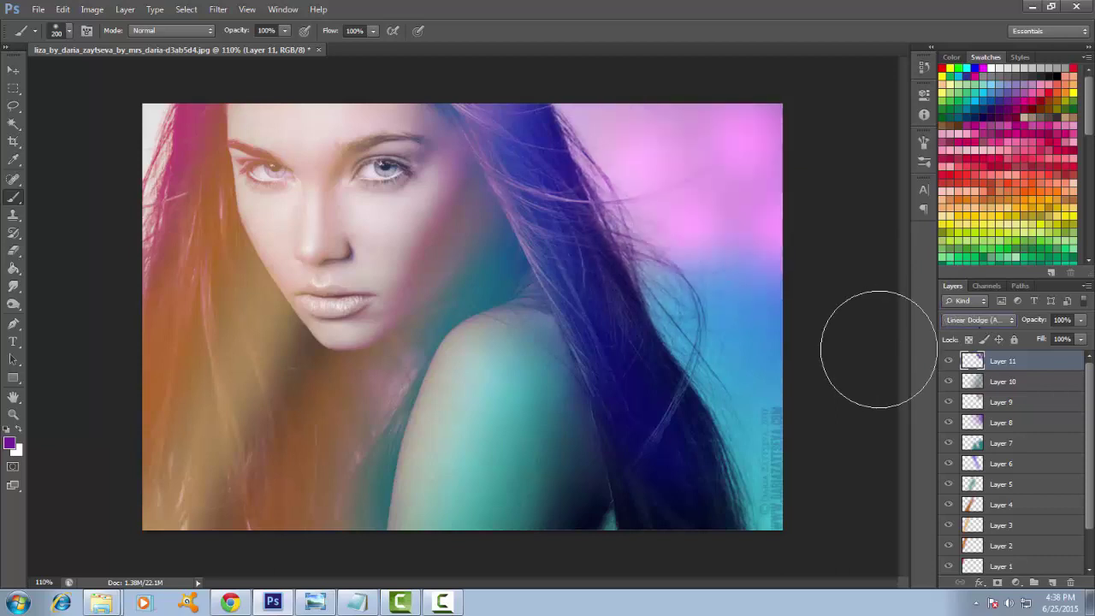
Step: On new Layer 12, paint two darker purple dabs at the top right
{"action": "scroll", "coordinate": [839, 336], "scroll_direction": "up", "scroll_amount": 1}
{"action": "key", "text": "v"}
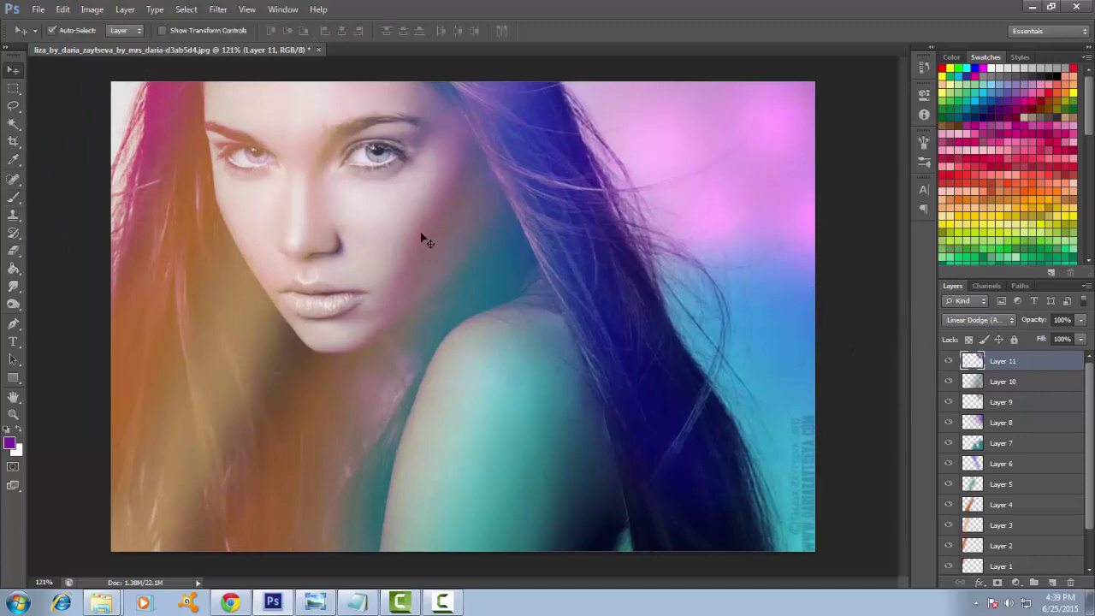
{"action": "scroll", "coordinate": [855, 384], "scroll_direction": "down", "scroll_amount": 1}
{"action": "left_click", "coordinate": [1053, 582]}
{"action": "left_click", "coordinate": [10, 442]}
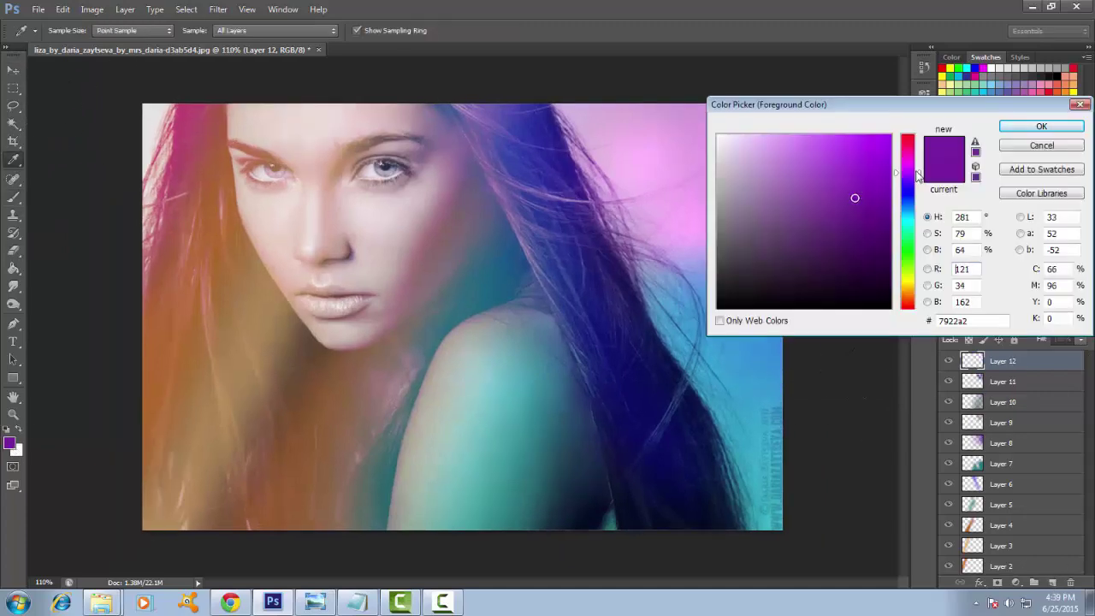
{"action": "left_click", "coordinate": [854, 229]}
{"action": "left_click", "coordinate": [1041, 125]}
{"action": "key", "text": "b"}
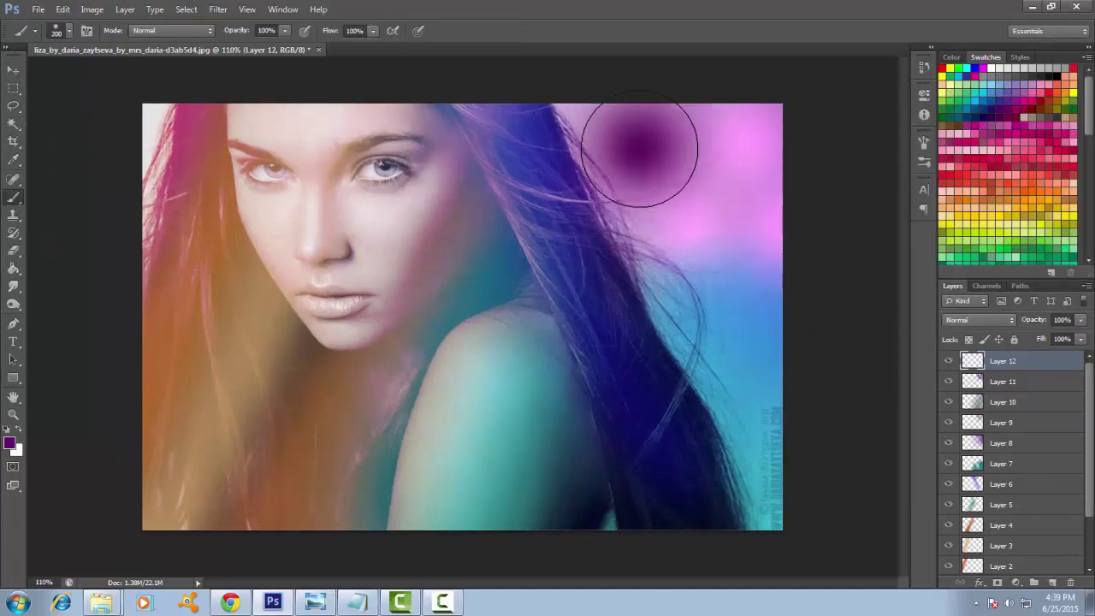
{"action": "left_click", "coordinate": [689, 205]}
{"action": "left_click", "coordinate": [726, 151]}
Step: Blend Layer 12 as Linear Dodge (Add) after comparing nearby modes, then add empty Layer 13
{"action": "left_click", "coordinate": [980, 319]}
{"action": "left_click", "coordinate": [967, 141]}
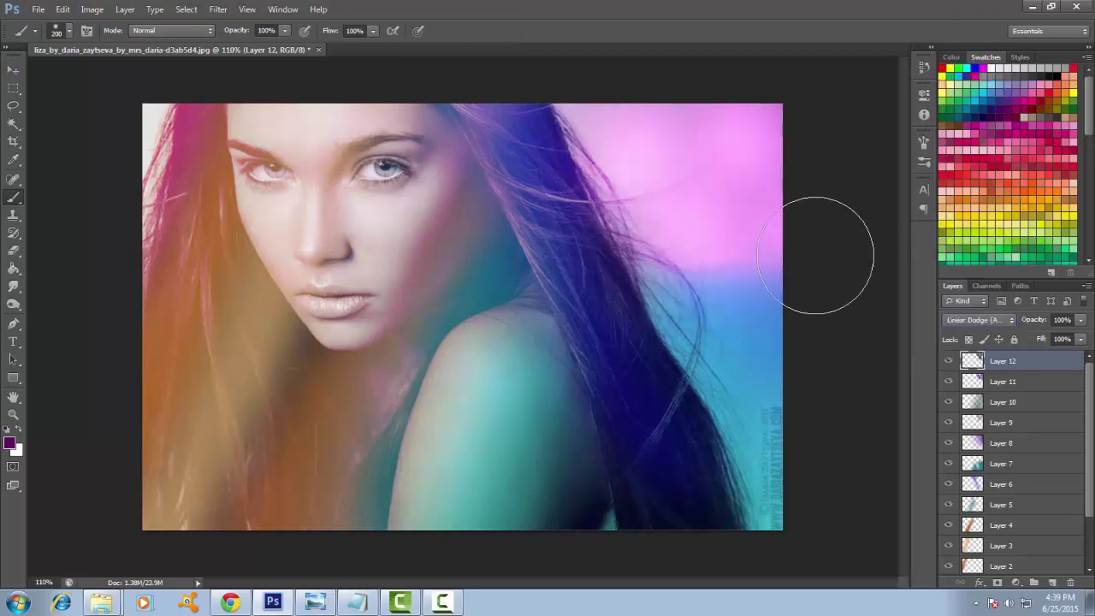
{"action": "key", "text": "Down"}
{"action": "key", "text": "Down"}
{"action": "key", "text": "Down"}
{"action": "key", "text": "Down"}
{"action": "key", "text": "Down"}
{"action": "key", "text": "Down"}
{"action": "key", "text": "Down"}
{"action": "key", "text": "Down"}
{"action": "key", "text": "Down"}
{"action": "key", "text": "Down"}
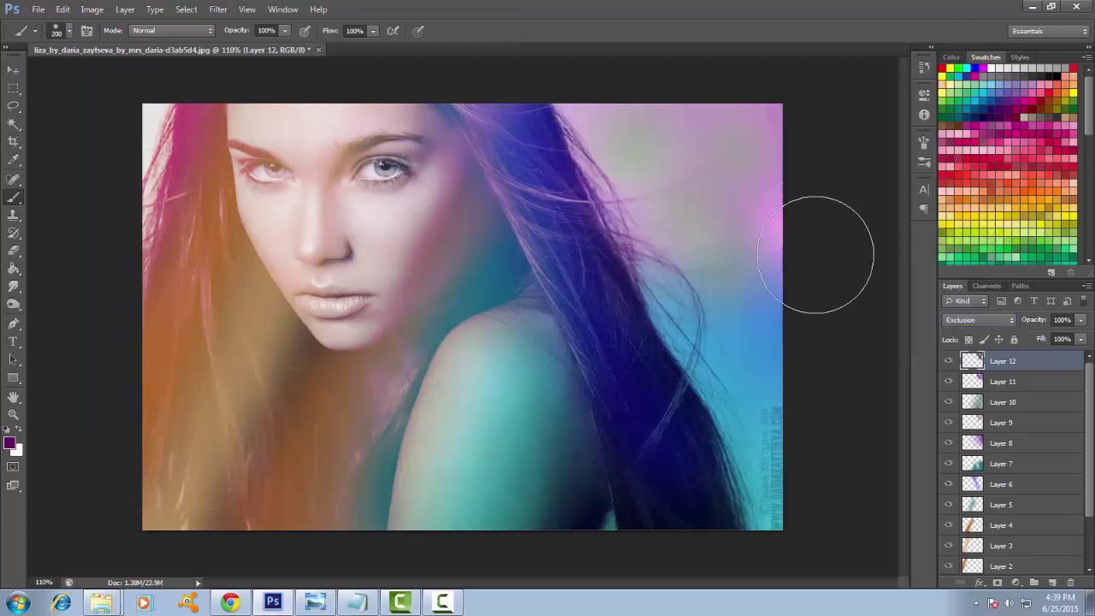
{"action": "key", "text": "Down"}
{"action": "key", "text": "Down"}
{"action": "key", "text": "Up"}
{"action": "key", "text": "Up"}
{"action": "key", "text": "Up"}
{"action": "key", "text": "Up"}
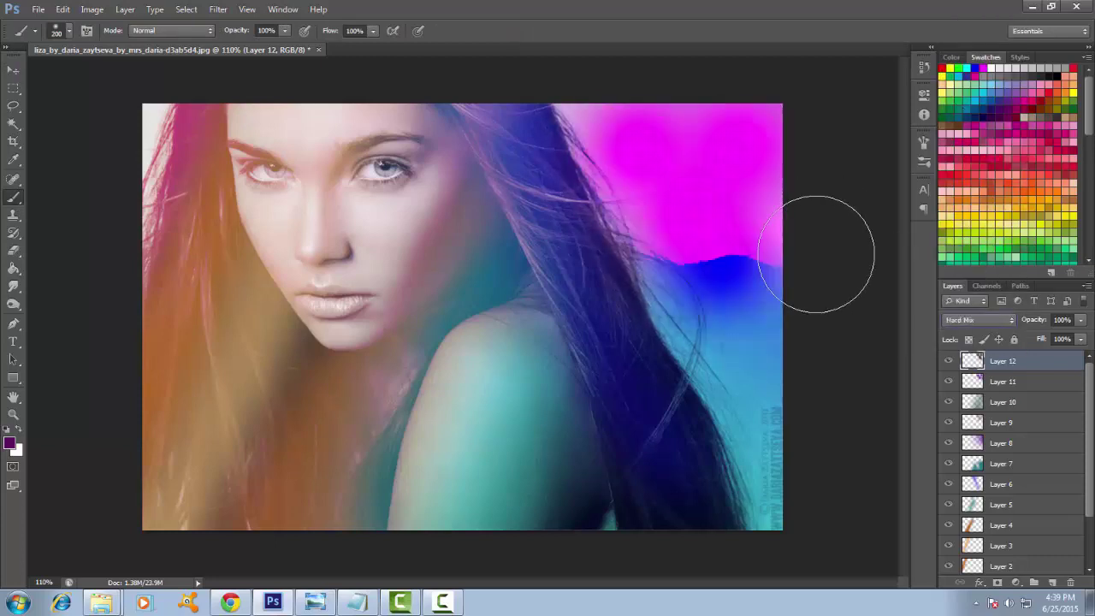
{"action": "key", "text": "Up"}
{"action": "key", "text": "Up"}
{"action": "left_click", "coordinate": [13, 69]}
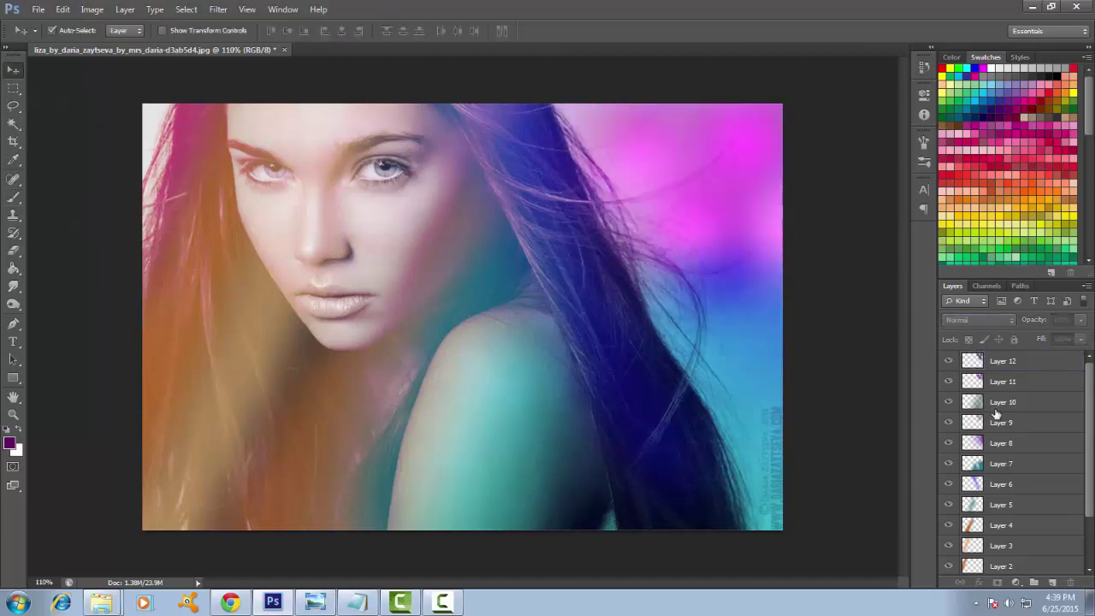
{"action": "left_click_drag", "start_coordinate": [1086, 428], "coordinate": [1092, 484]}
{"action": "left_click", "coordinate": [703, 383]}
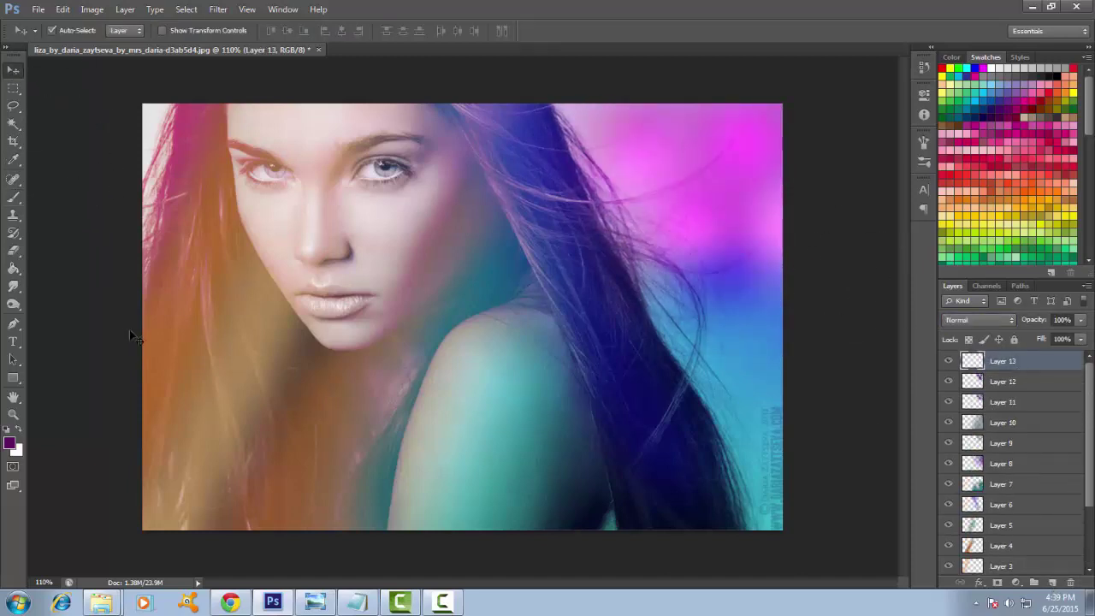
Step: Paint a blue-violet wash across the top-right area on Layer 13
{"action": "left_click", "coordinate": [10, 443]}
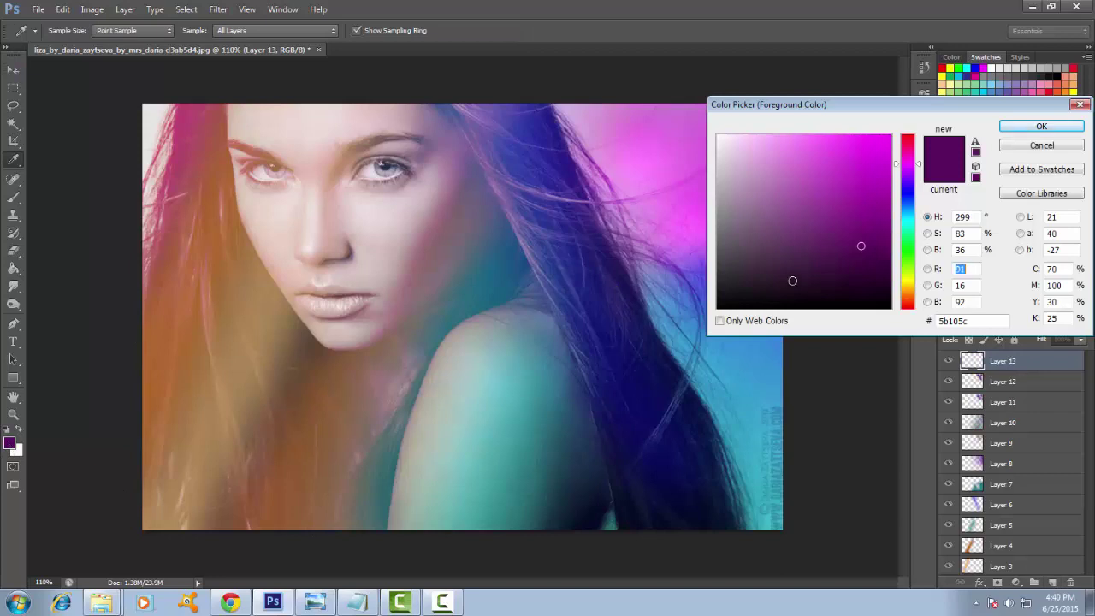
{"action": "left_click", "coordinate": [906, 214]}
{"action": "left_click", "coordinate": [875, 161]}
{"action": "left_click", "coordinate": [1041, 126]}
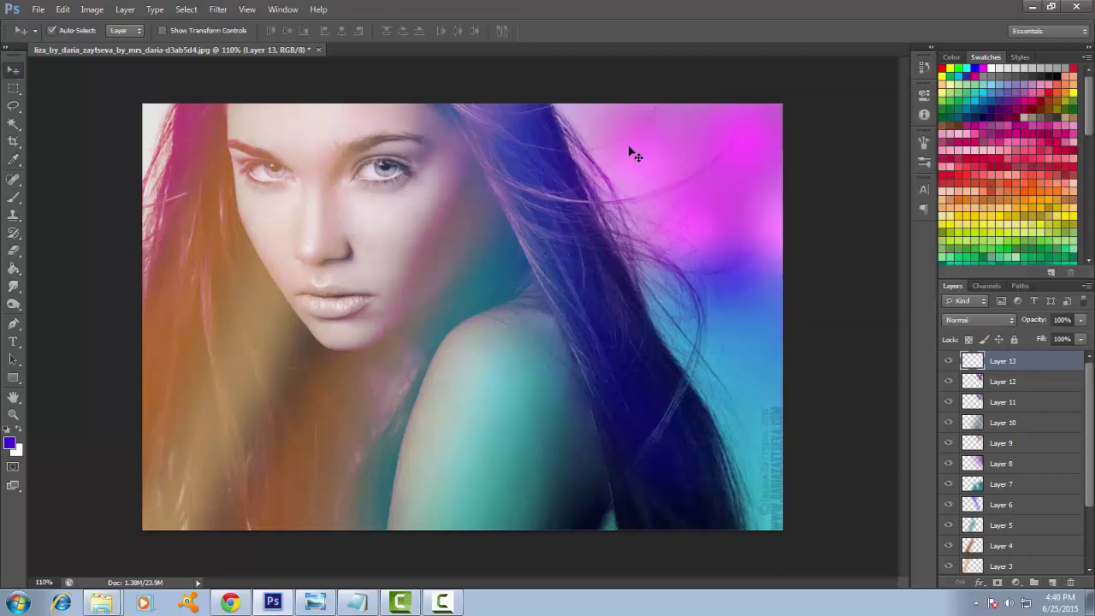
{"action": "key", "text": "b"}
{"action": "mouse_move", "coordinate": [593, 128]}
{"action": "left_mouse_down"}
{"action": "mouse_move", "coordinate": [733, 122]}
{"action": "mouse_move", "coordinate": [728, 147]}
{"action": "left_mouse_up"}
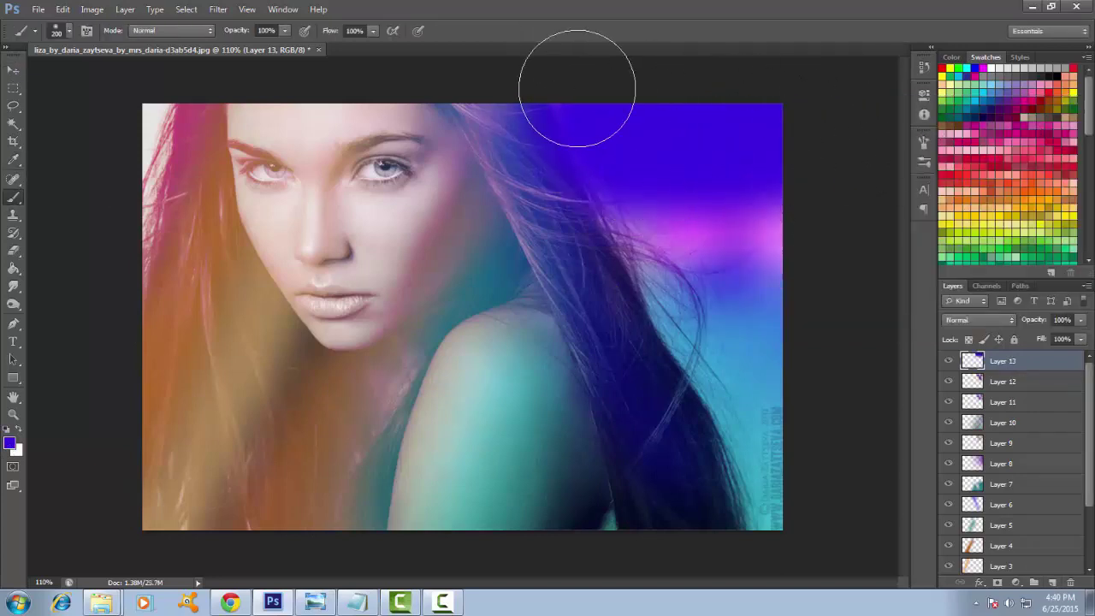
Step: Set the wash to Linear Light, soften it with Gaussian Blur, and lower its opacity
{"action": "left_click", "coordinate": [1010, 320]}
{"action": "left_click", "coordinate": [966, 213]}
{"action": "left_click", "coordinate": [219, 10]}
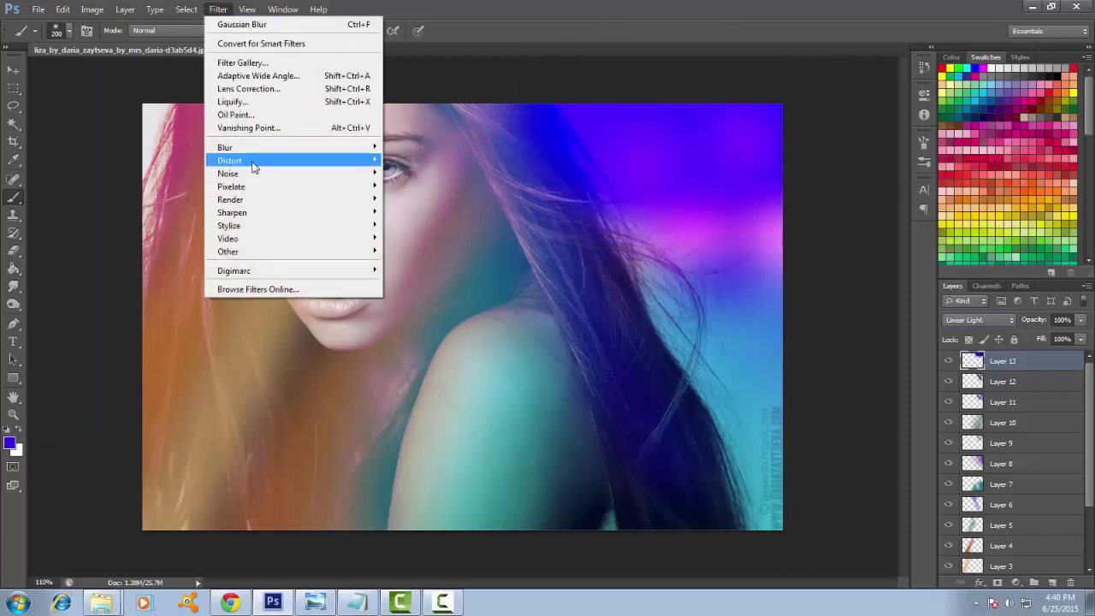
{"action": "left_click", "coordinate": [420, 244]}
{"action": "left_click_drag", "start_coordinate": [948, 260], "coordinate": [978, 263]}
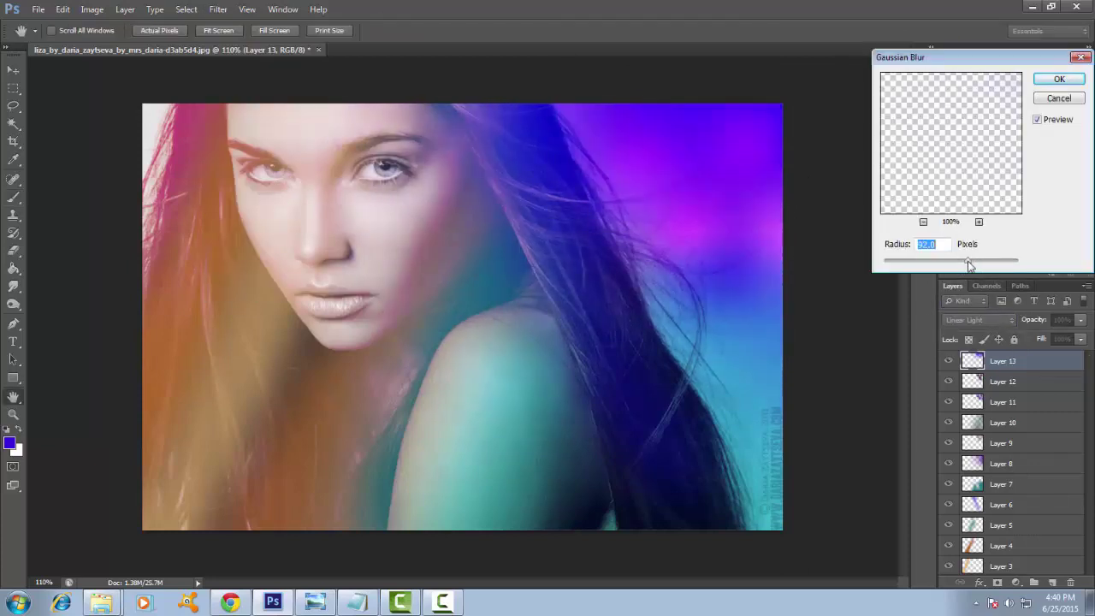
{"action": "key", "text": "Return"}
{"action": "left_click", "coordinate": [1080, 320]}
{"action": "left_click_drag", "start_coordinate": [1074, 335], "coordinate": [1053, 342]}
Step: Reduce Layer 12's opacity to 30%, then move on to Layer 11
{"action": "left_click", "coordinate": [1061, 382]}
{"action": "left_click", "coordinate": [1080, 320]}
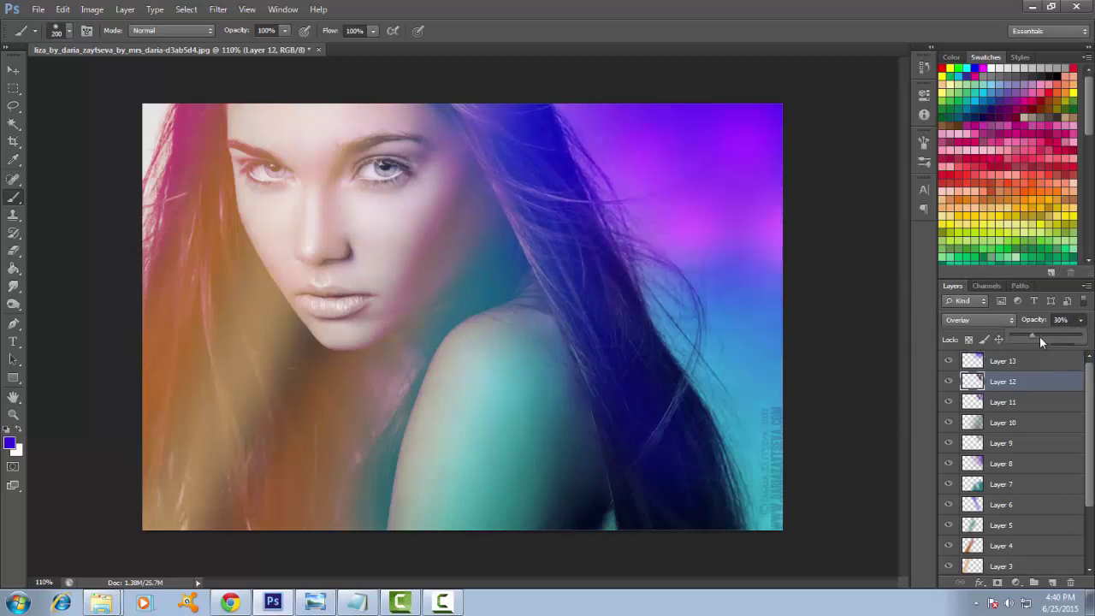
{"action": "key", "text": "alt+bracketleft"}
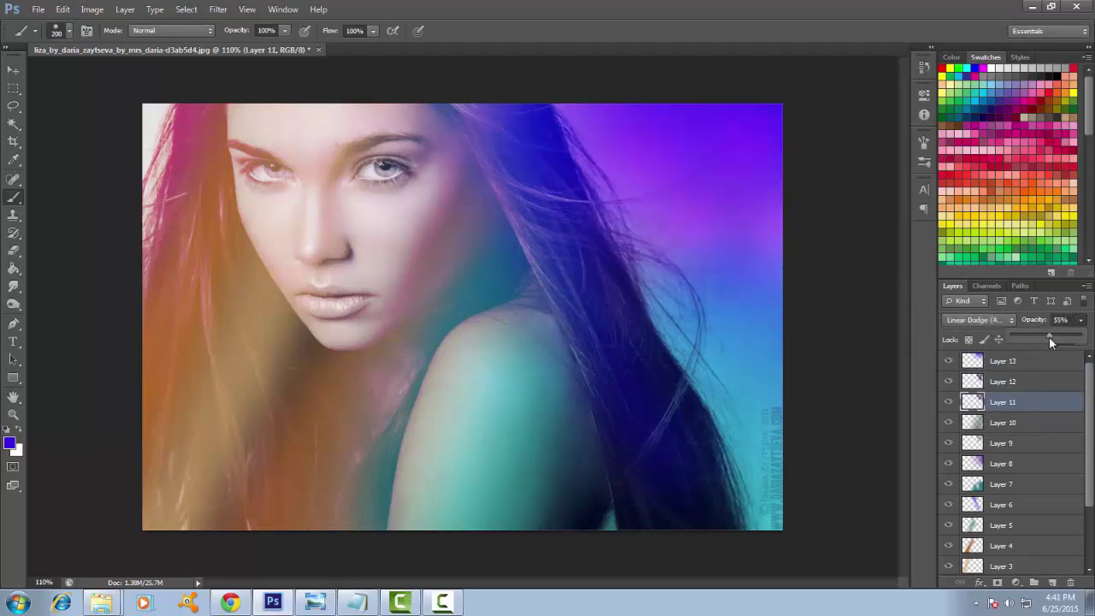
{"action": "key", "text": "v"}
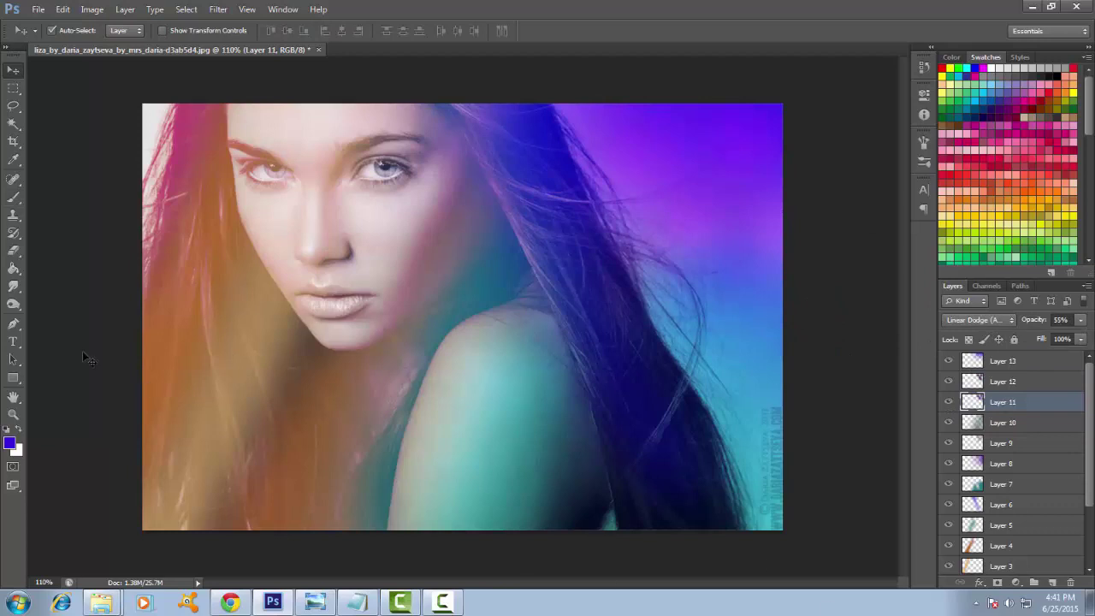
Step: Add an Exposure adjustment layer above Layer 0 copy and raise exposure to brighten the portrait
{"action": "scroll", "coordinate": [278, 477], "scroll_direction": "up", "scroll_amount": 1}
{"action": "left_click", "coordinate": [1009, 558]}
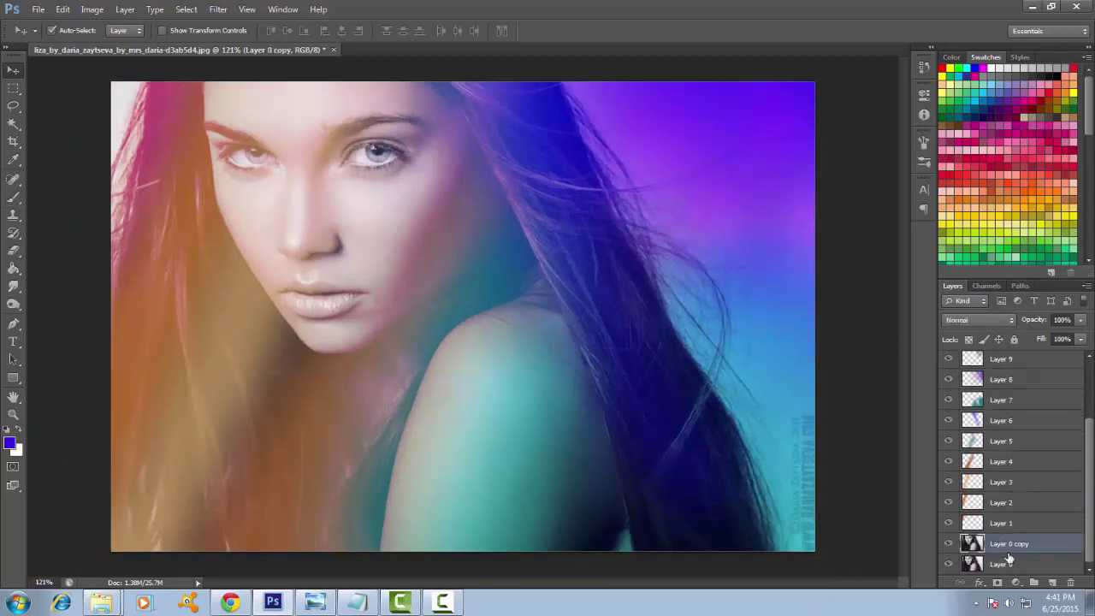
{"action": "left_click", "coordinate": [1023, 584]}
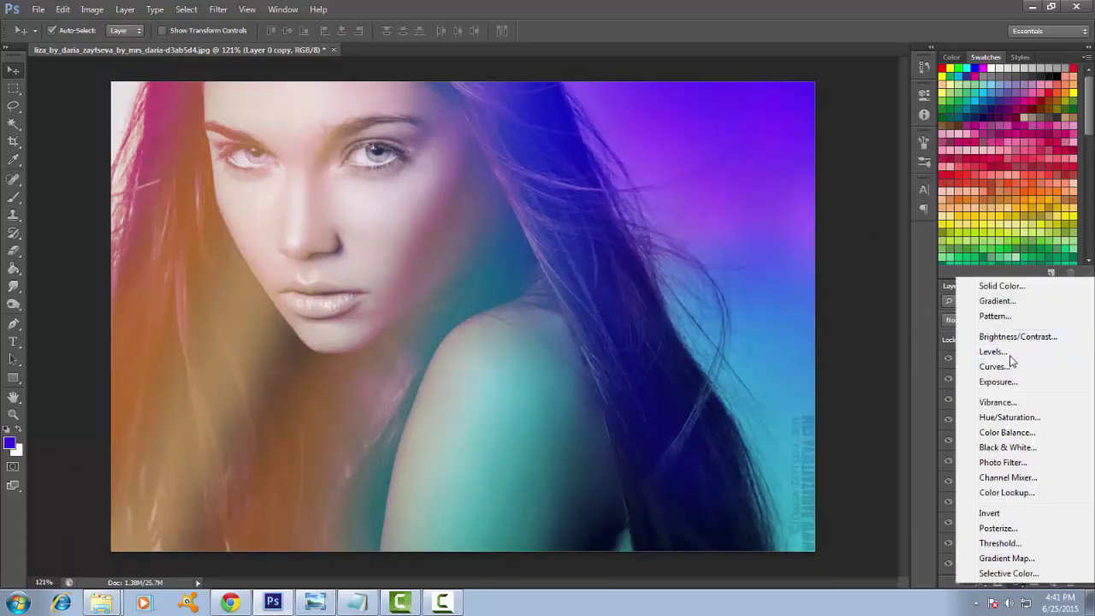
{"action": "left_click", "coordinate": [997, 381]}
{"action": "left_click", "coordinate": [819, 127]}
{"action": "left_click", "coordinate": [806, 161]}
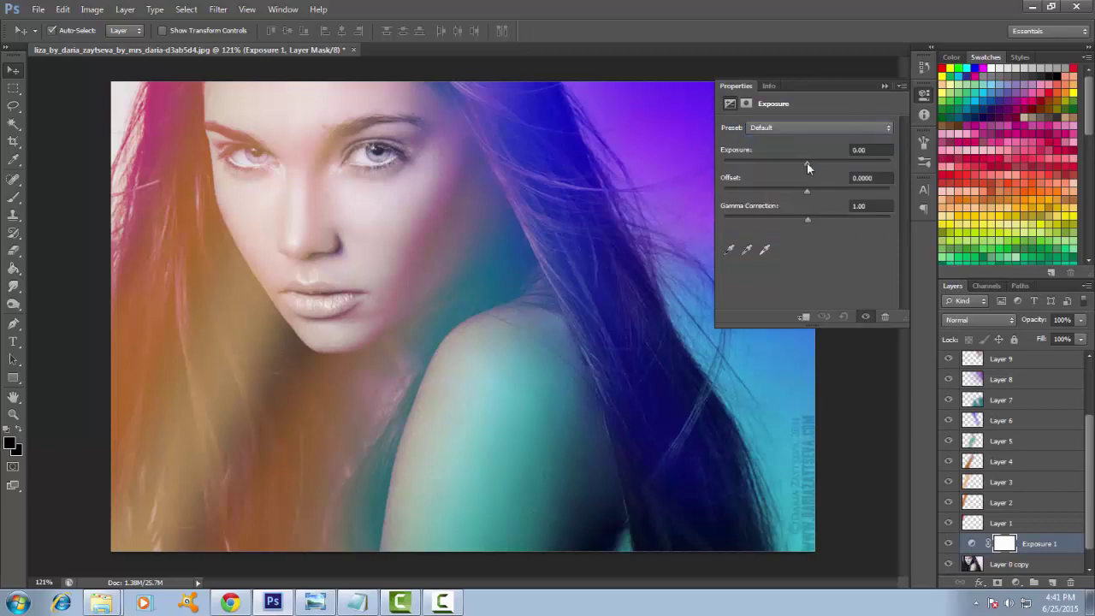
{"action": "mouse_move", "coordinate": [806, 161]}
{"action": "left_mouse_down"}
{"action": "mouse_move", "coordinate": [793, 219]}
{"action": "mouse_move", "coordinate": [803, 225]}
{"action": "mouse_move", "coordinate": [804, 194]}
{"action": "left_mouse_up"}
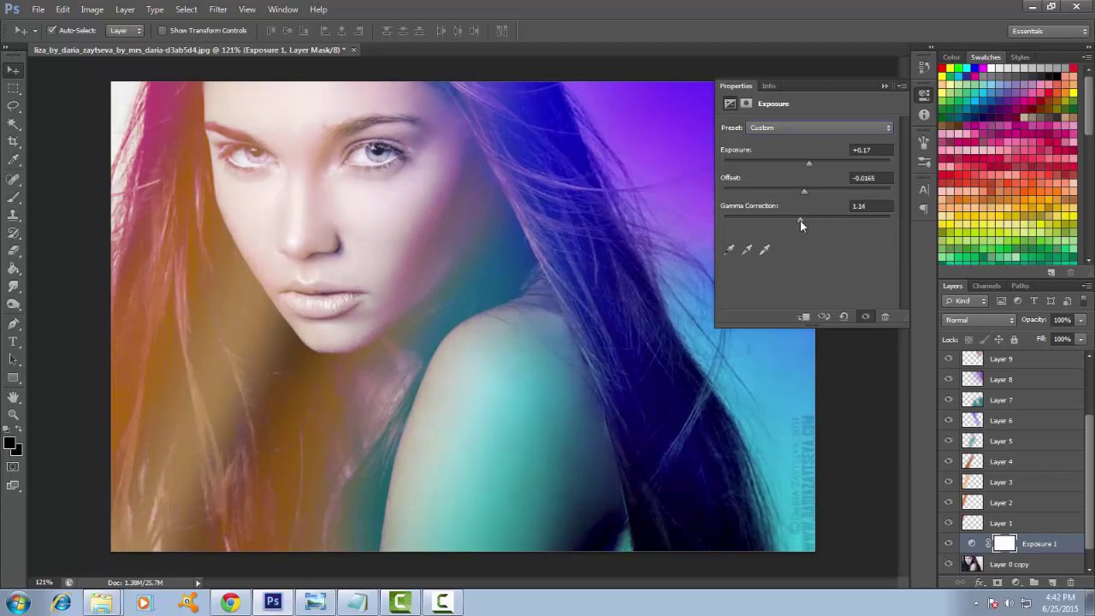
{"action": "left_click_drag", "start_coordinate": [808, 163], "coordinate": [807, 166]}
{"action": "left_click", "coordinate": [884, 87]}
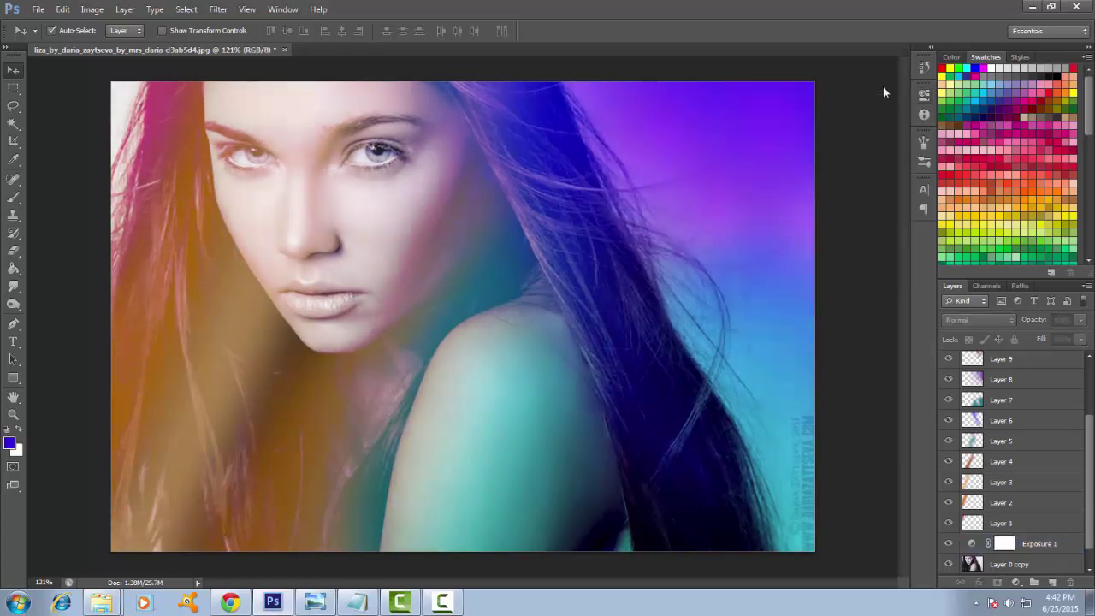
Step: Add a Brightness/Contrast adjustment layer
{"action": "left_click", "coordinate": [1016, 582]}
{"action": "left_click", "coordinate": [983, 335]}
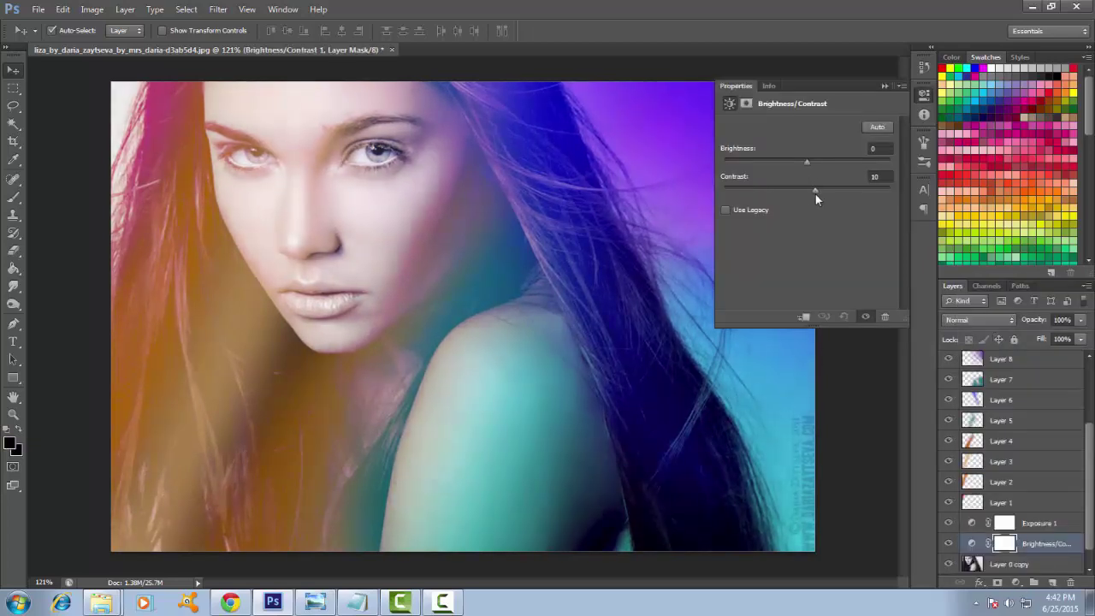
{"action": "left_click", "coordinate": [884, 86]}
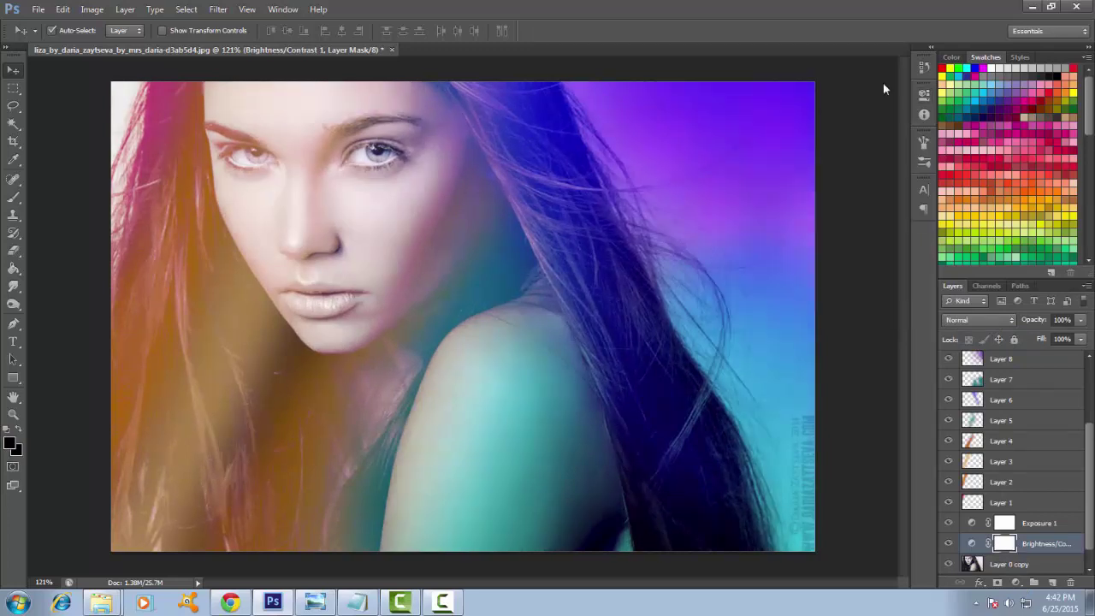
Step: Add a Color Balance adjustment layer with midtones shifted to red +52, then switch to highlights
{"action": "left_click", "coordinate": [1016, 582]}
{"action": "left_click", "coordinate": [984, 430]}
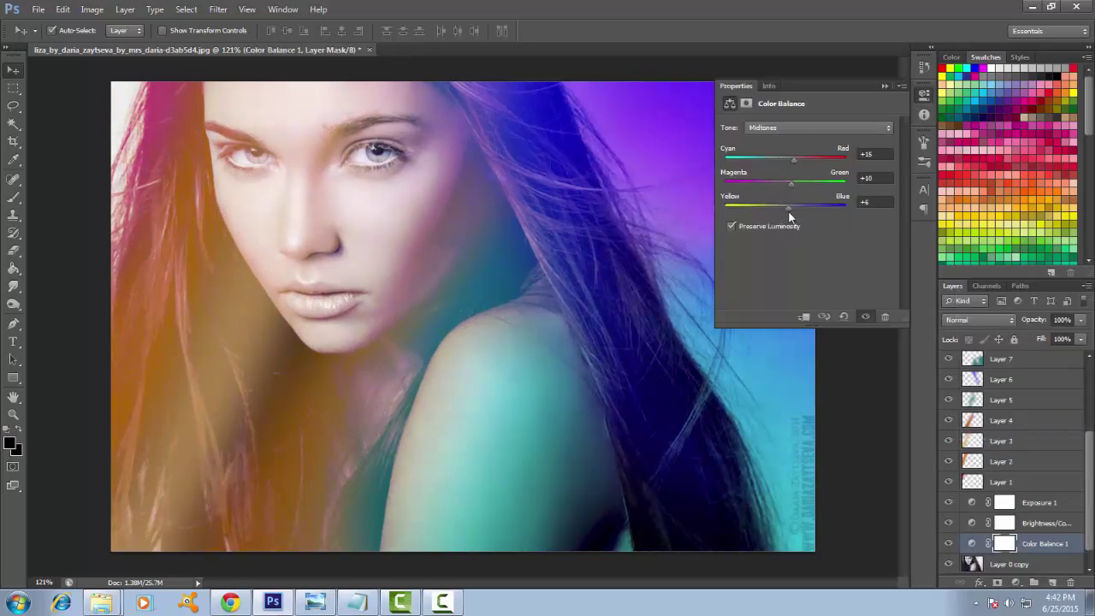
{"action": "left_click_drag", "start_coordinate": [805, 161], "coordinate": [816, 171]}
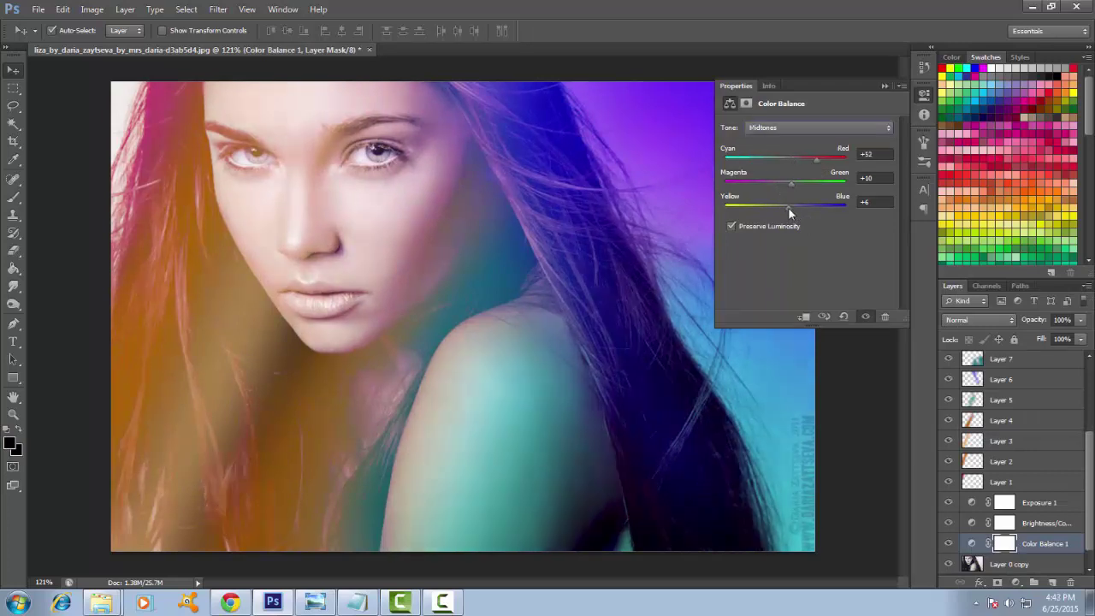
{"action": "left_click_drag", "start_coordinate": [787, 207], "coordinate": [802, 215]}
{"action": "left_click_drag", "start_coordinate": [791, 184], "coordinate": [782, 184]}
{"action": "left_click", "coordinate": [820, 128]}
{"action": "left_click", "coordinate": [770, 162]}
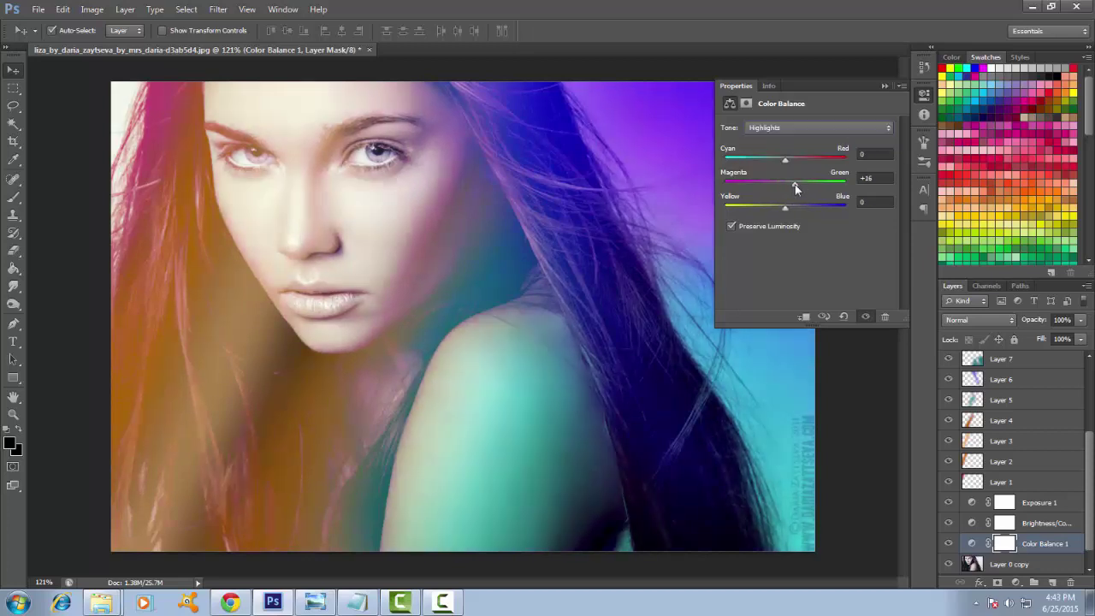
{"action": "left_click", "coordinate": [885, 86]}
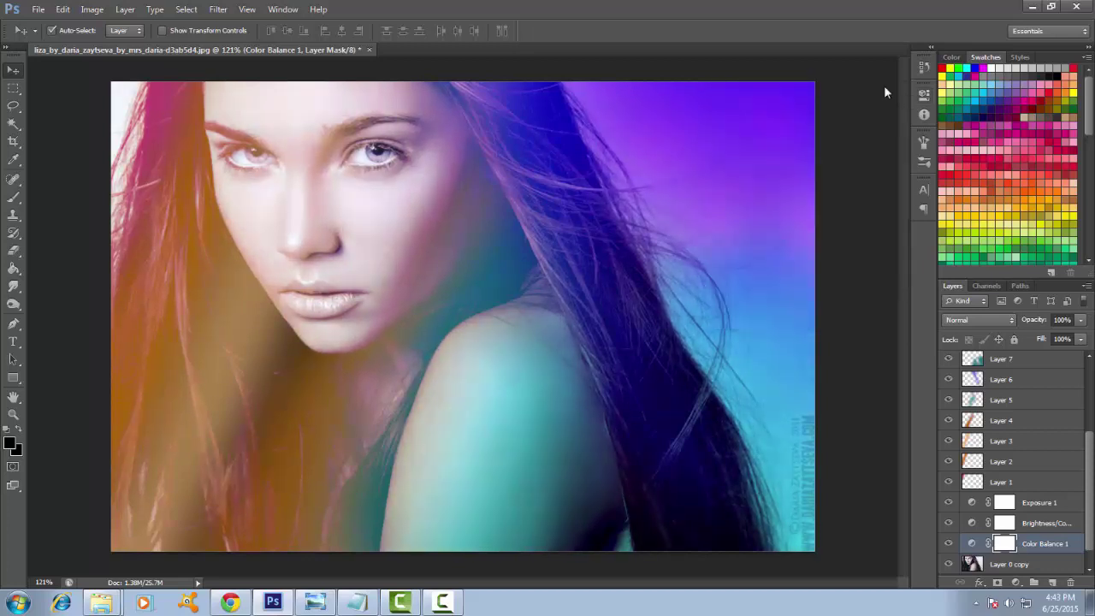
Step: Stamp the visible layers and render a dimmed Lens Flare at the lower left
{"action": "key", "text": "ctrl+alt+shift+e"}
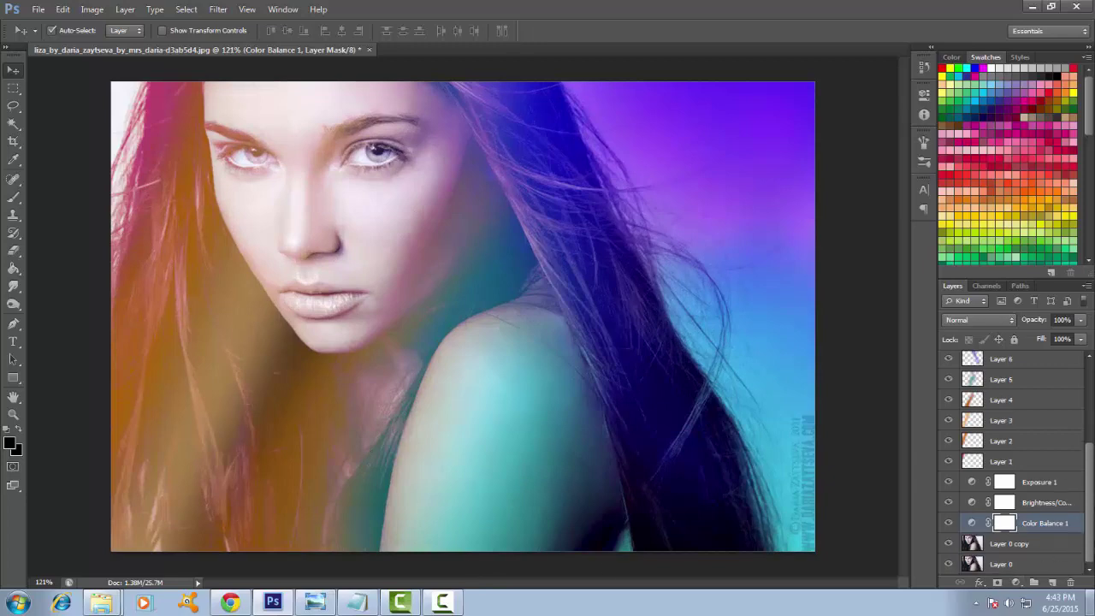
{"action": "left_click", "coordinate": [219, 9]}
{"action": "mouse_move", "coordinate": [230, 200]}
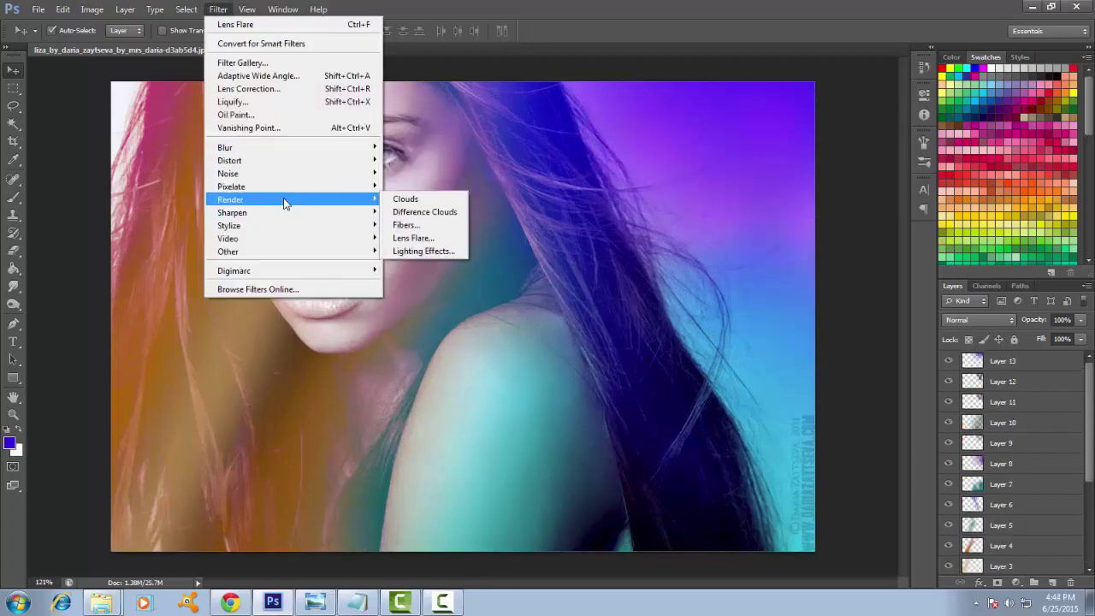
{"action": "left_click", "coordinate": [415, 244]}
{"action": "left_click_drag", "start_coordinate": [724, 308], "coordinate": [717, 308]}
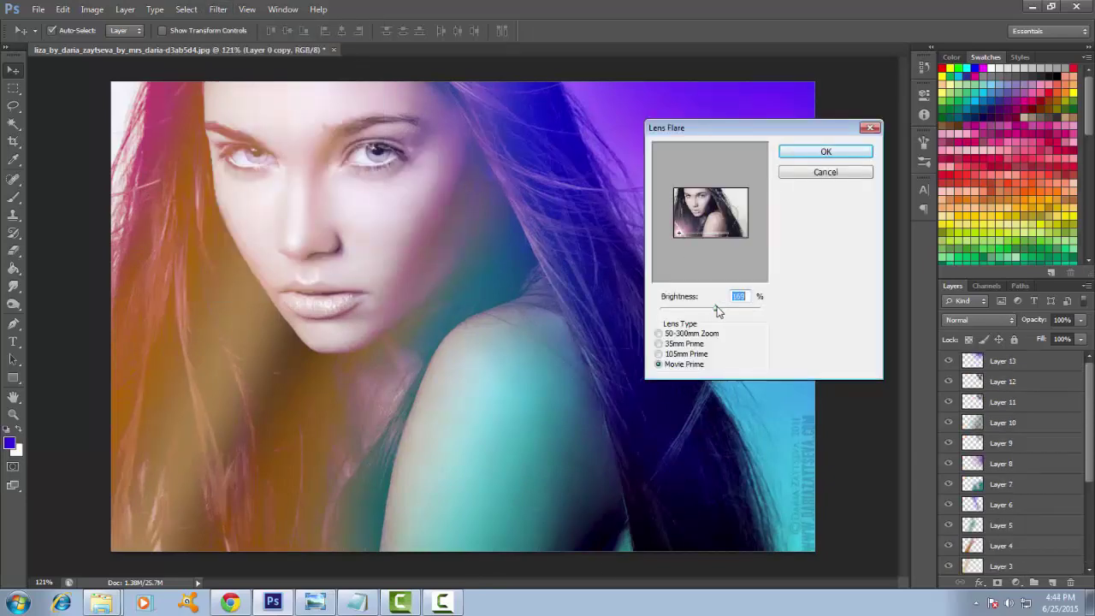
{"action": "left_click", "coordinate": [826, 152]}
Step: Merge the selected colour layers into Layer 13
{"action": "scroll", "coordinate": [861, 455], "scroll_direction": "down", "scroll_amount": 1}
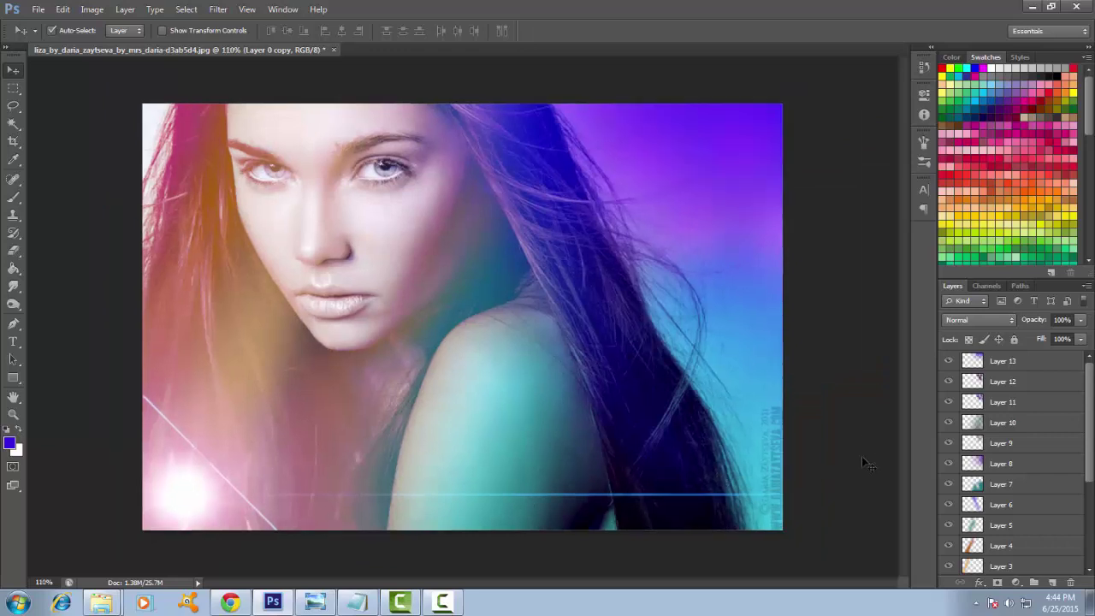
{"action": "scroll", "coordinate": [861, 455], "scroll_direction": "down", "scroll_amount": 1}
{"action": "scroll", "coordinate": [861, 456], "scroll_direction": "up", "scroll_amount": 1}
{"action": "left_click", "coordinate": [1024, 368]}
{"action": "scroll", "coordinate": [1024, 368], "scroll_direction": "down", "scroll_amount": 5}
{"action": "left_click", "coordinate": [1001, 545], "text": "shift"}
{"action": "right_click", "coordinate": [1016, 545]}
{"action": "left_click", "coordinate": [904, 420]}
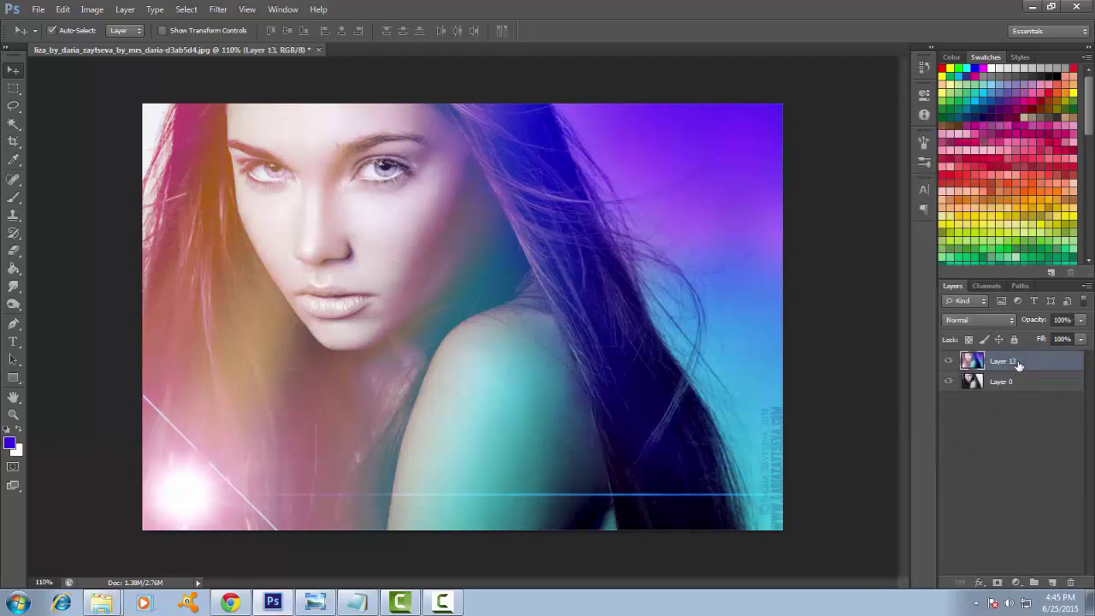
Step: Duplicate Layer 13, apply High Pass to the copy, and blend it as Soft Light
{"action": "key", "text": "ctrl+j"}
{"action": "left_click", "coordinate": [218, 10]}
{"action": "left_click", "coordinate": [415, 271]}
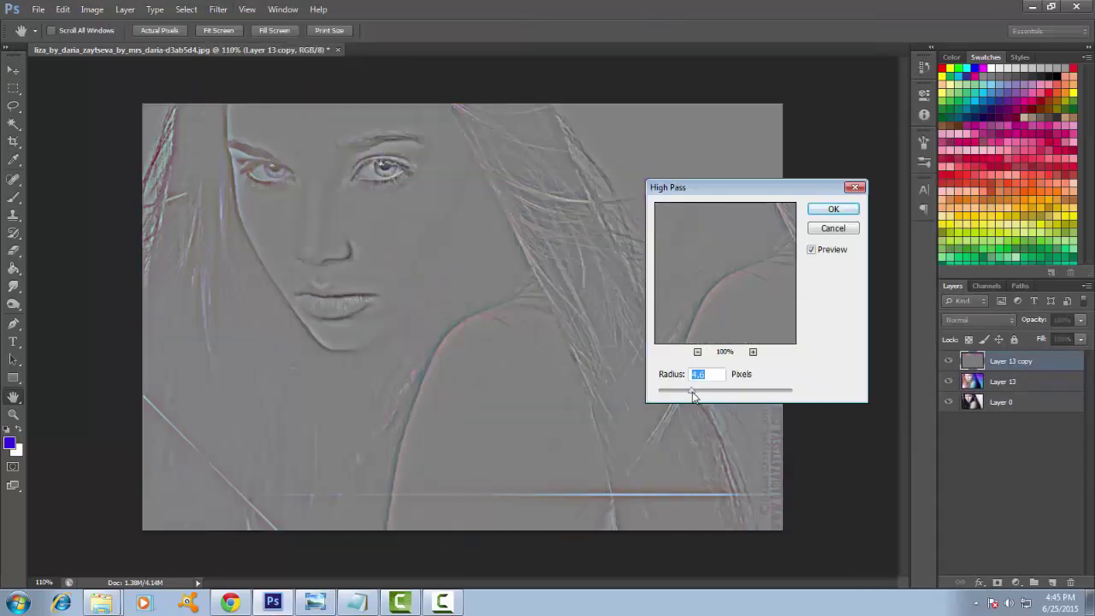
{"action": "left_click", "coordinate": [830, 210]}
{"action": "key", "text": "v"}
{"action": "left_click", "coordinate": [977, 320]}
{"action": "left_click", "coordinate": [967, 182]}
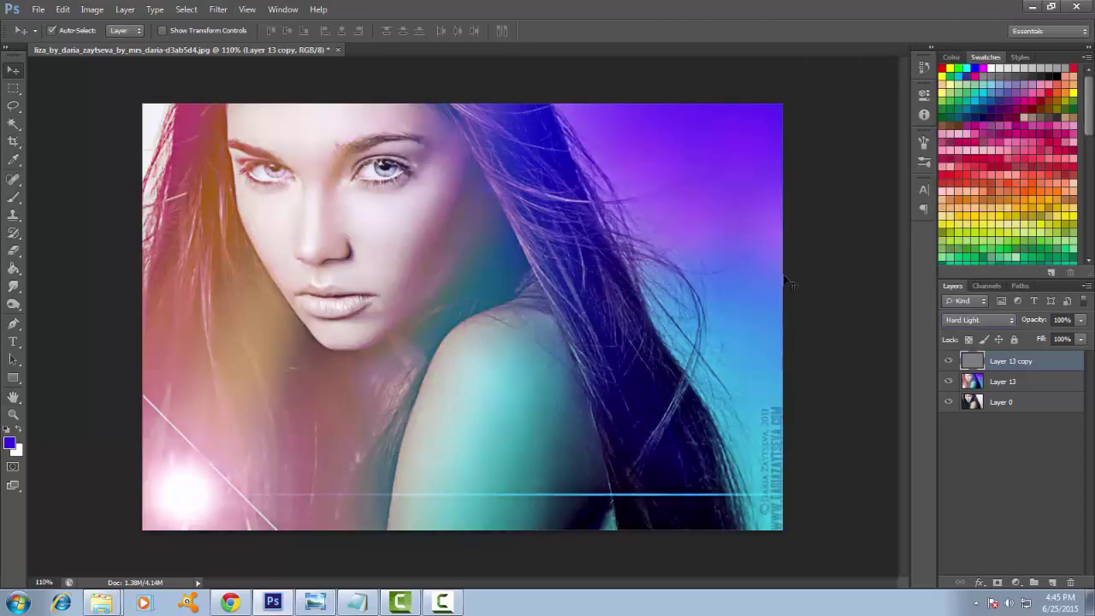
{"action": "key", "text": "shift+minus"}
{"action": "left_click", "coordinate": [830, 332]}
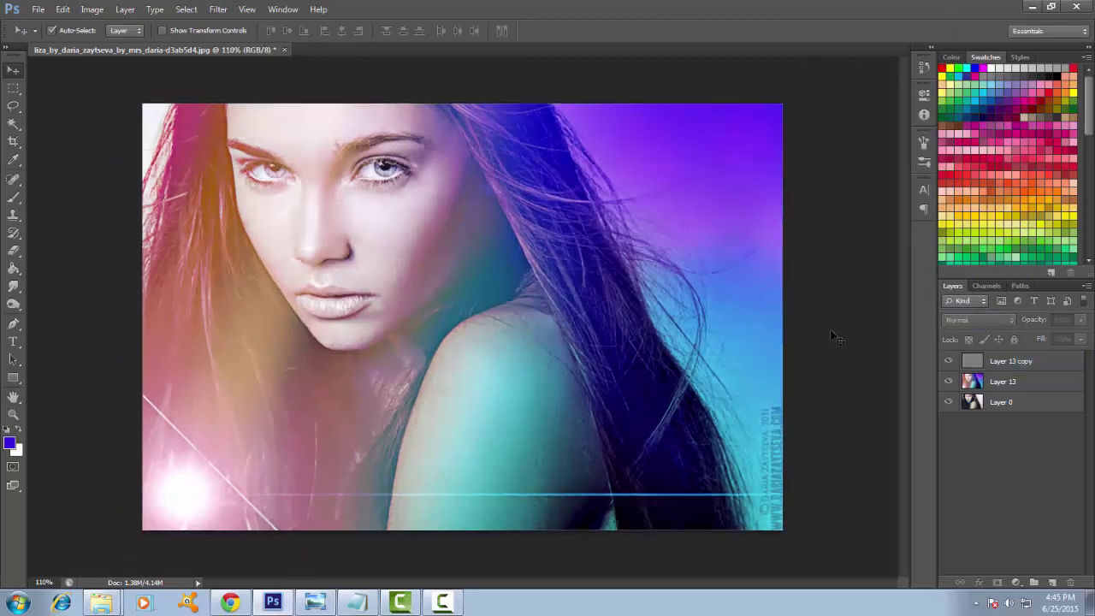
{"action": "scroll", "coordinate": [833, 325], "scroll_direction": "up", "scroll_amount": 1}
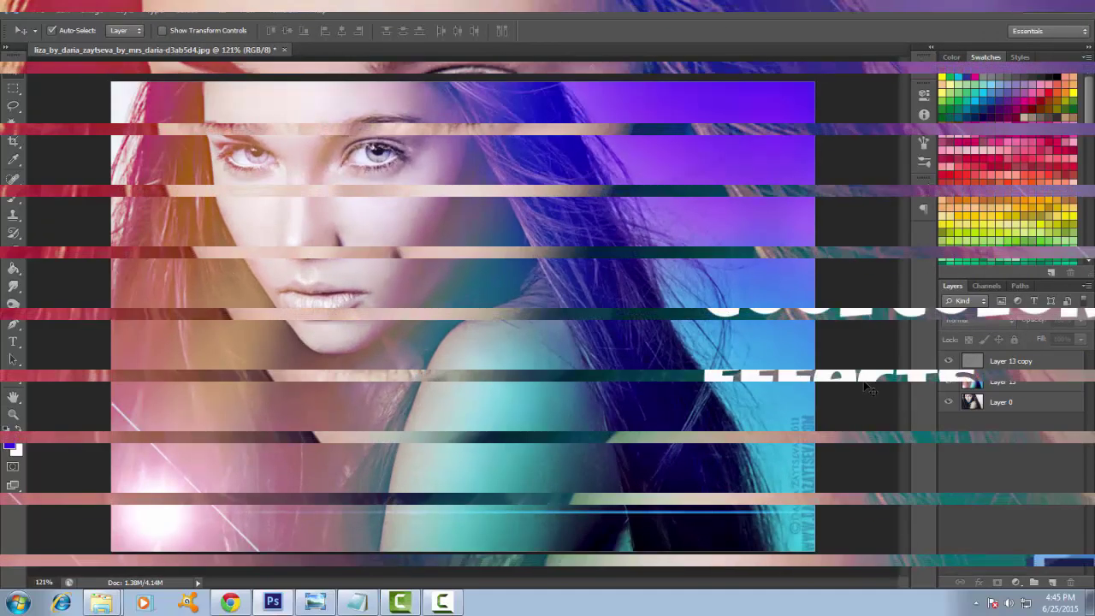